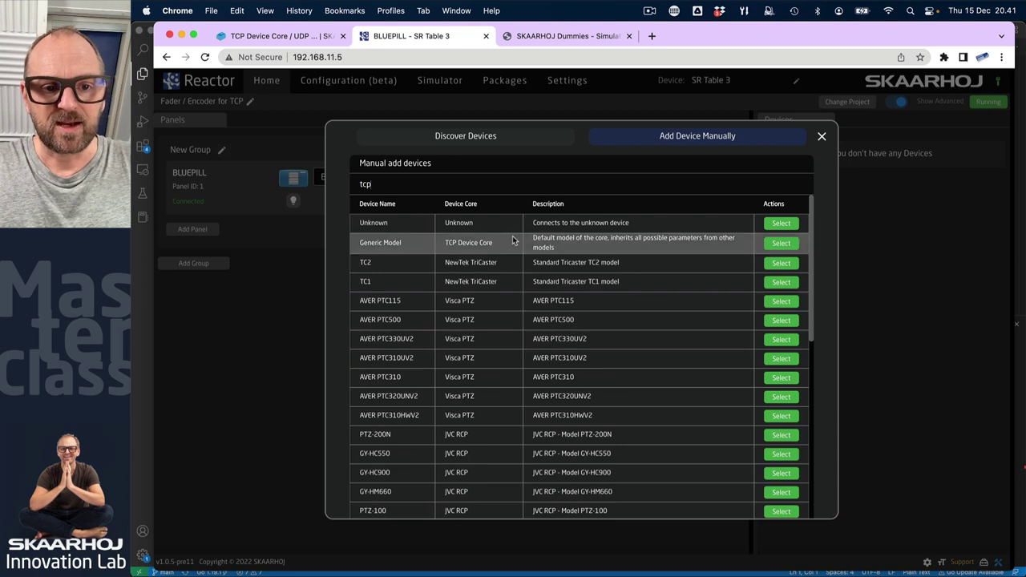
Add the Generic Model of the TCP Device Core as a manual device.
{"action": "left_click", "coordinate": [781, 244]}
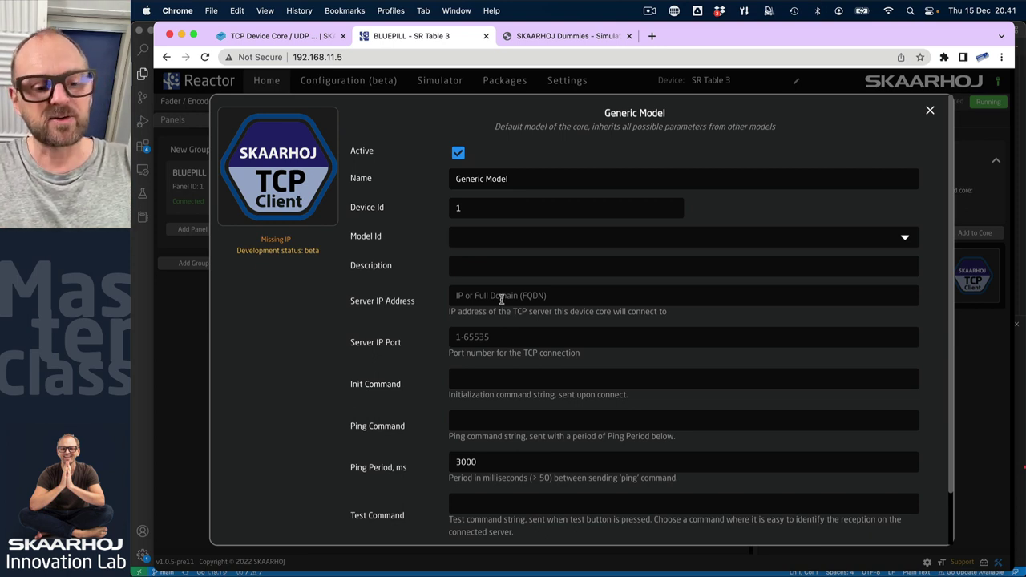
Switch to Visual Studio Code and bring the devtools project window with ipserver.go to the front.
{"action": "key", "text": "super+Tab"}
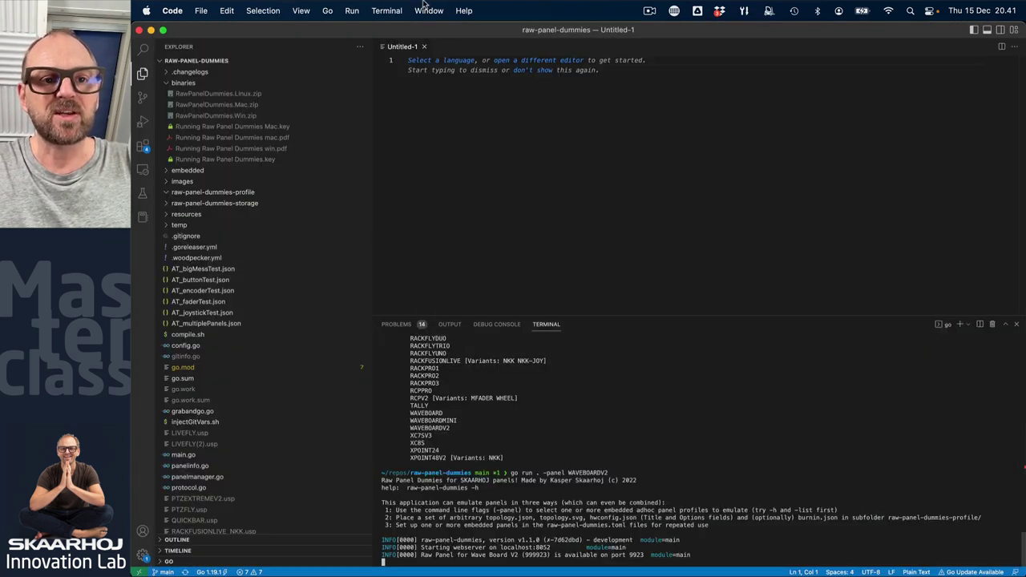
{"action": "left_click", "coordinate": [429, 10]}
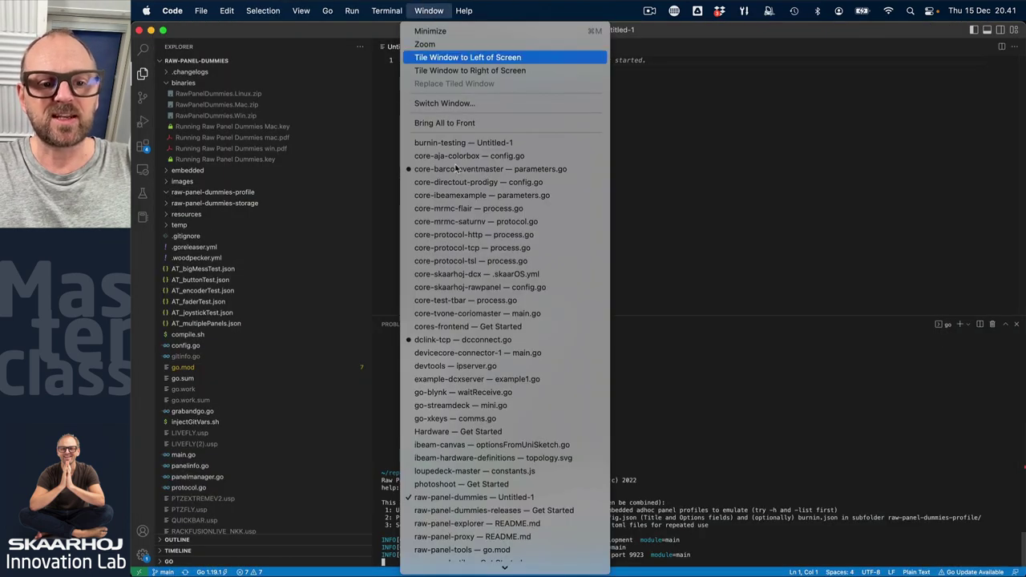
{"action": "left_click", "coordinate": [469, 367]}
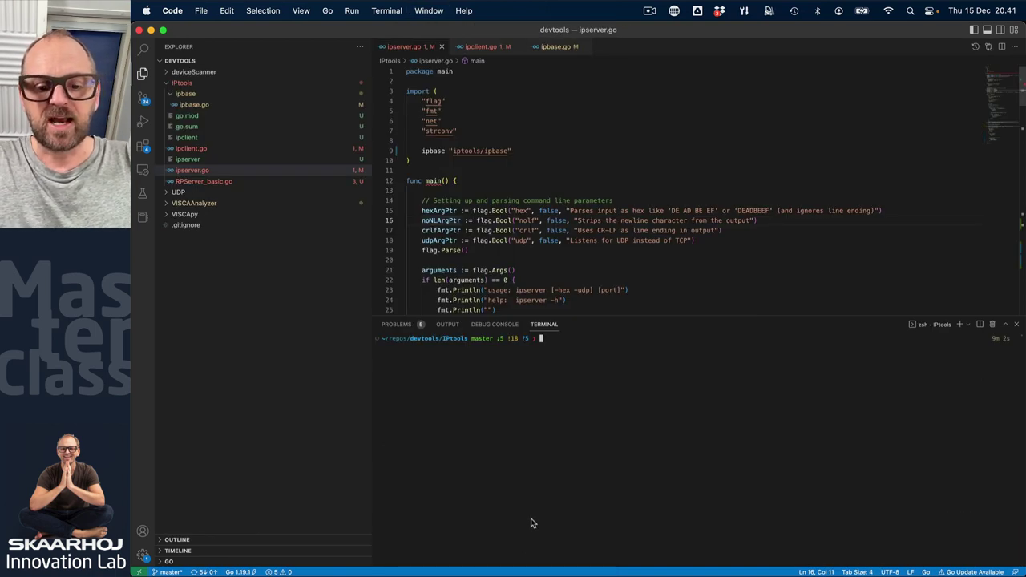
Try to start the server in the terminal with the command go run ipserver.
{"action": "type", "text": "ipserver"}
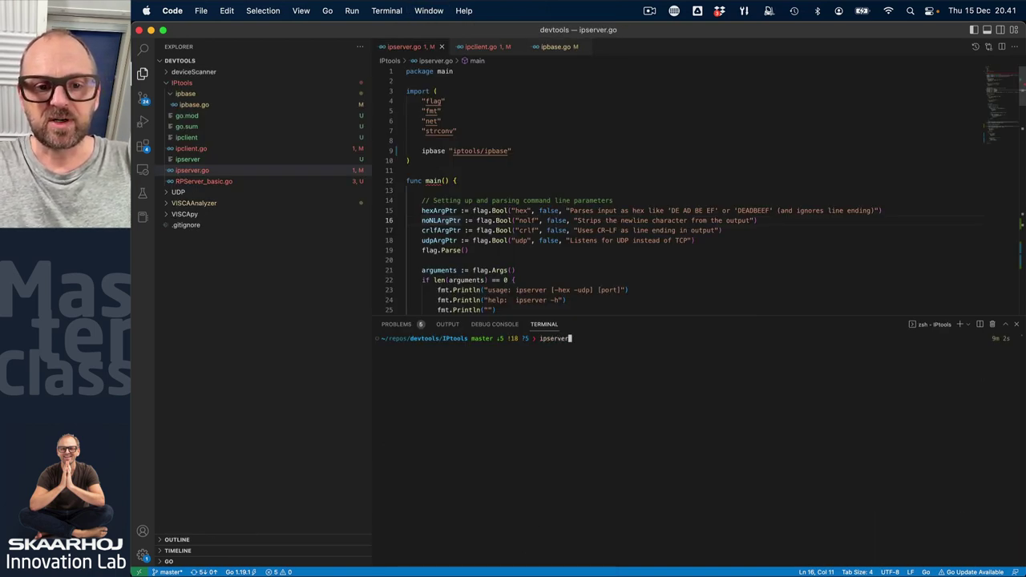
{"action": "key", "text": "ctrl+a"}
{"action": "type", "text": "go run"}
{"action": "key", "text": "Return"}
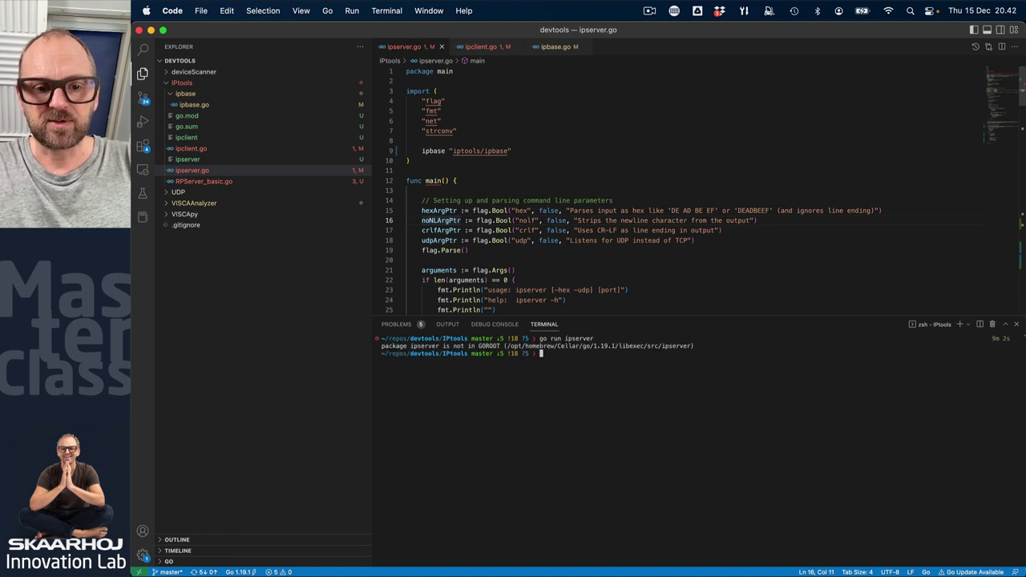
Correct the command to go run ipserver.go and run it without a port argument.
{"action": "key", "text": "Up"}
{"action": "type", "text": ".go"}
{"action": "key", "text": "Return"}
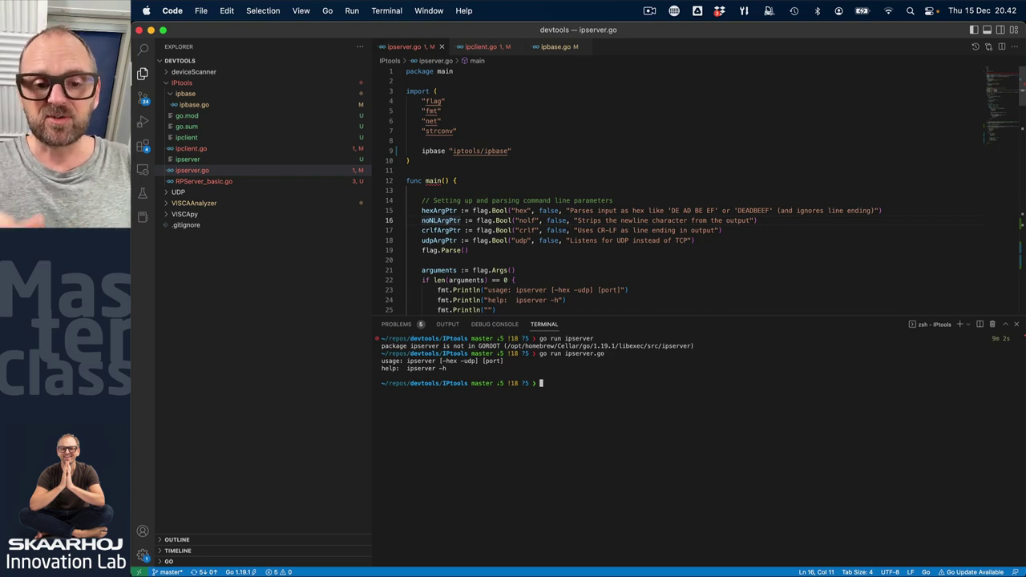
Switch to Chrome and review the TCP Device Core / UDP Device Core wiki page, including its commands, testing tools and fader example.
{"action": "key", "text": "super+Tab"}
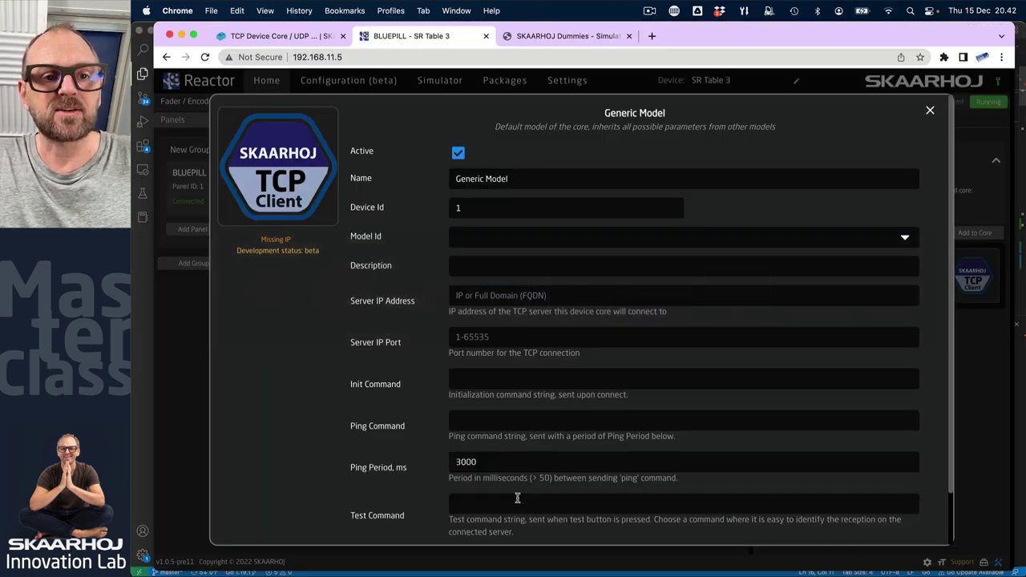
{"action": "left_click", "coordinate": [281, 37]}
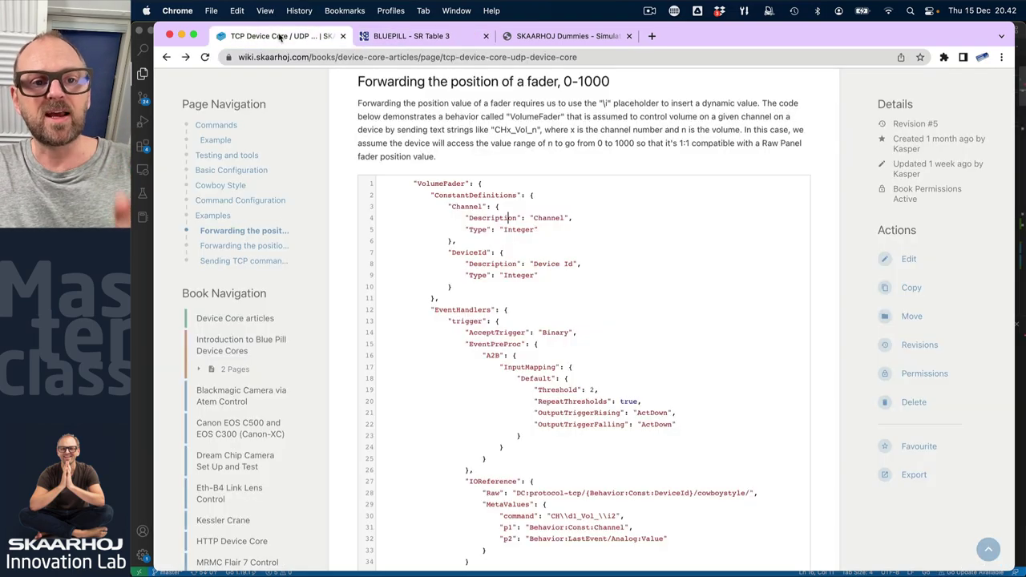
{"action": "scroll", "coordinate": [312, 165], "scroll_direction": "up", "scroll_amount": 20}
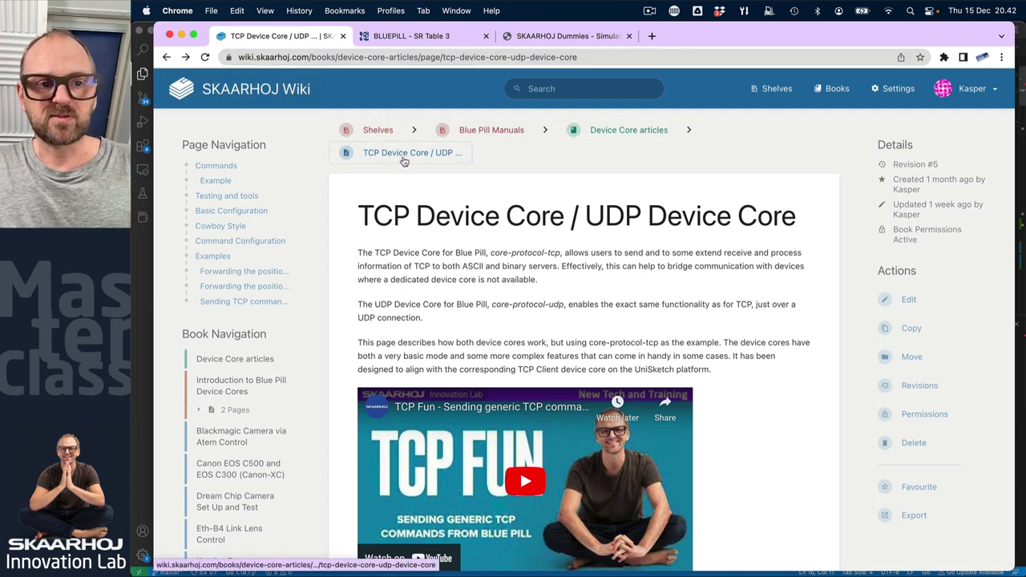
{"action": "scroll", "coordinate": [526, 334], "scroll_direction": "down", "scroll_amount": 3}
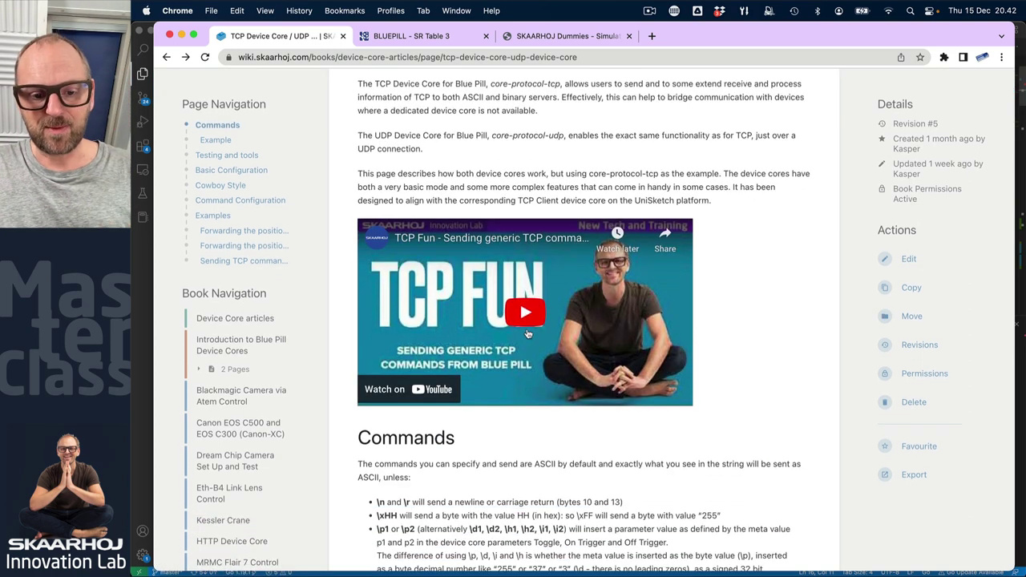
{"action": "scroll", "coordinate": [533, 455], "scroll_direction": "down", "scroll_amount": 7}
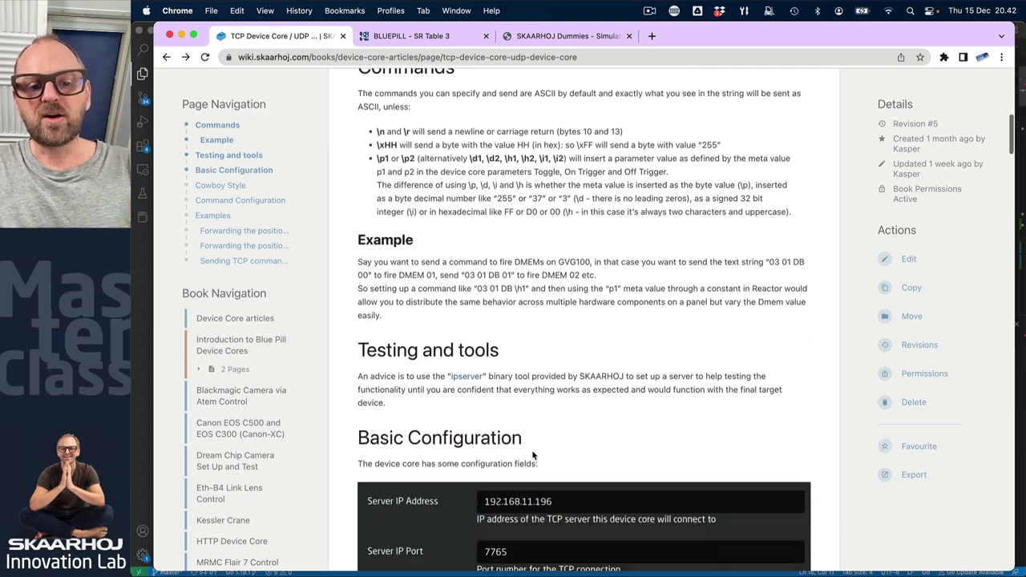
{"action": "scroll", "coordinate": [533, 456], "scroll_direction": "down", "scroll_amount": 20}
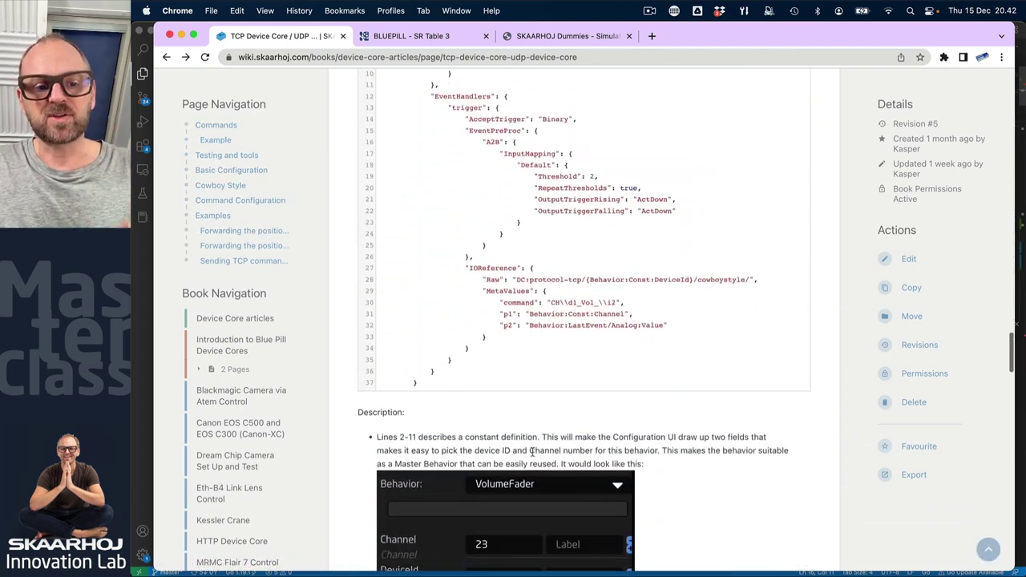
{"action": "scroll", "coordinate": [532, 451], "scroll_direction": "up", "scroll_amount": 7}
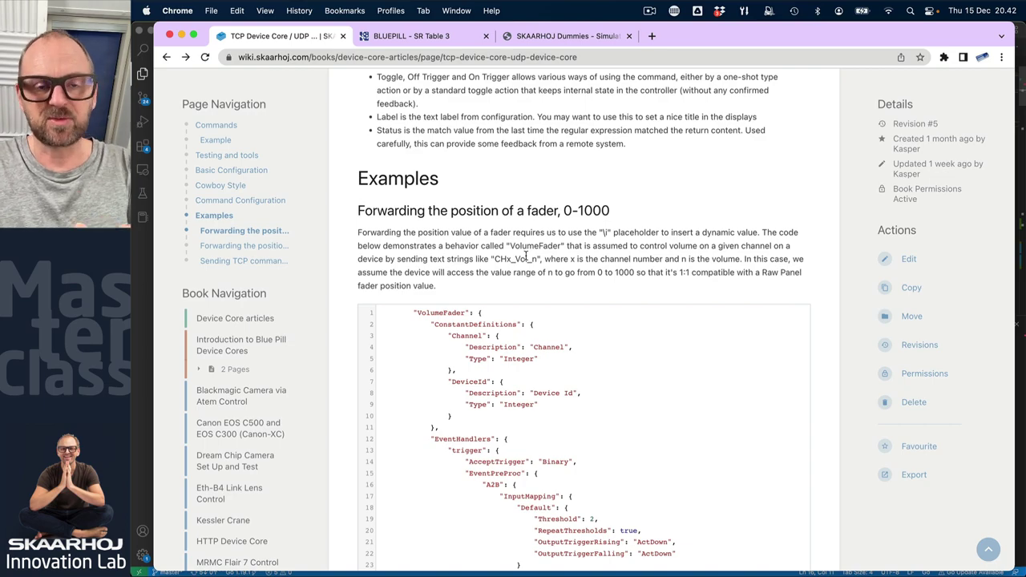
{"action": "scroll", "coordinate": [526, 255], "scroll_direction": "up", "scroll_amount": 20}
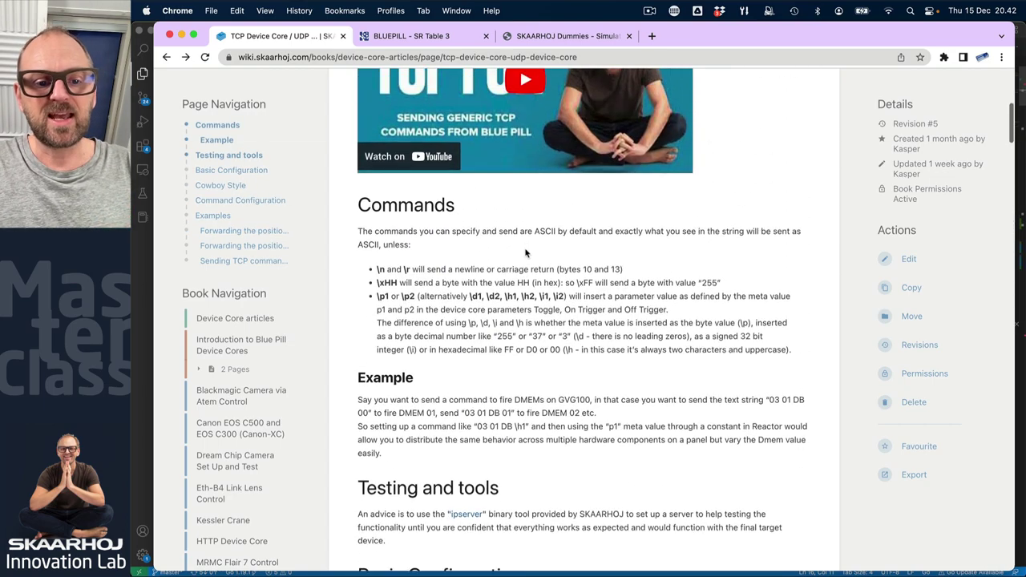
{"action": "scroll", "coordinate": [529, 255], "scroll_direction": "down", "scroll_amount": 8}
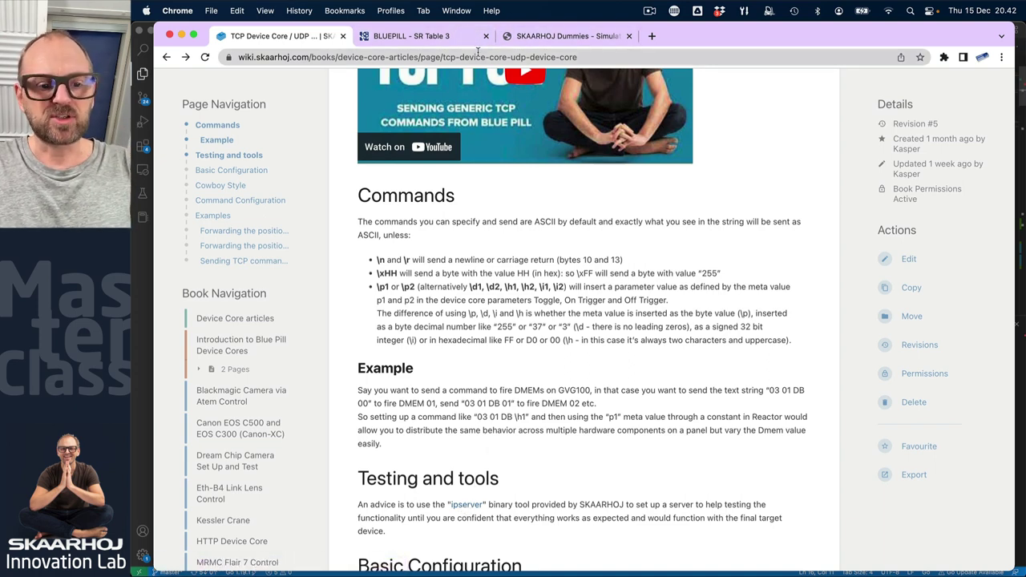
Switch back to Visual Studio Code and start the test server on port 7765 with go run ipserver.go 7765.
{"action": "key", "text": "super+Tab"}
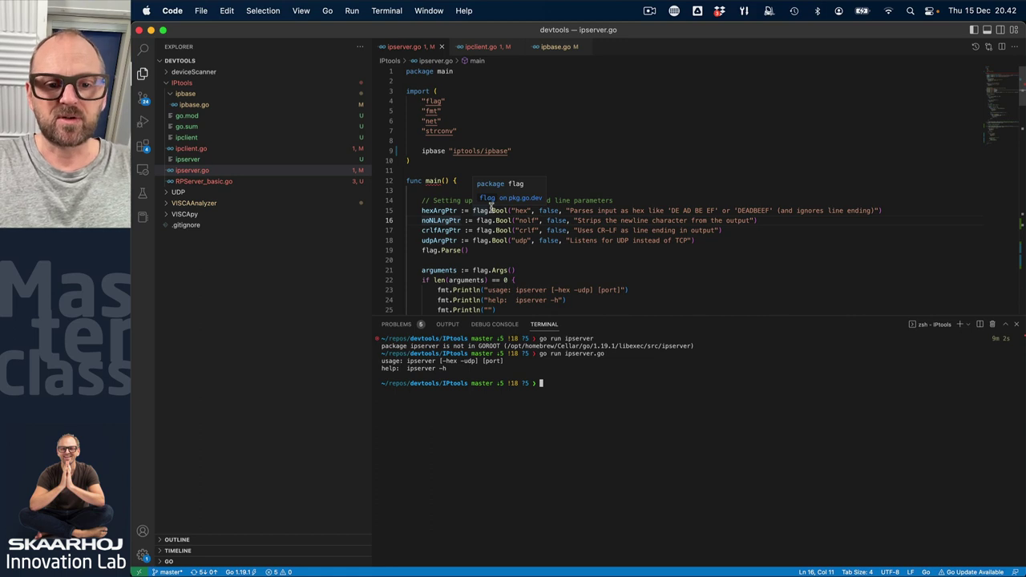
{"action": "key", "text": "Up"}
{"action": "type", "text": "7765"}
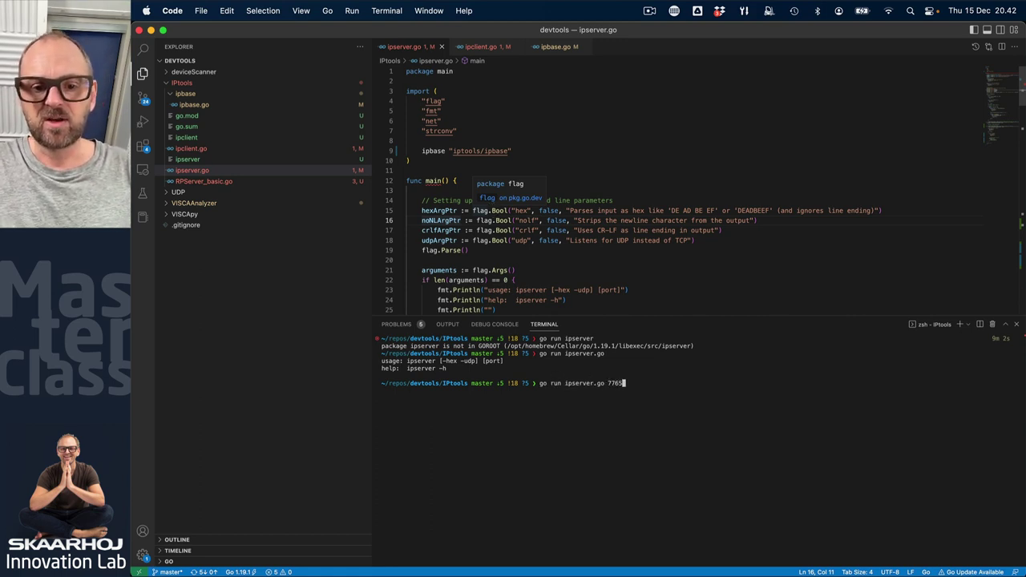
{"action": "mouse_move", "coordinate": [491, 206]}
{"action": "key", "text": "Return"}
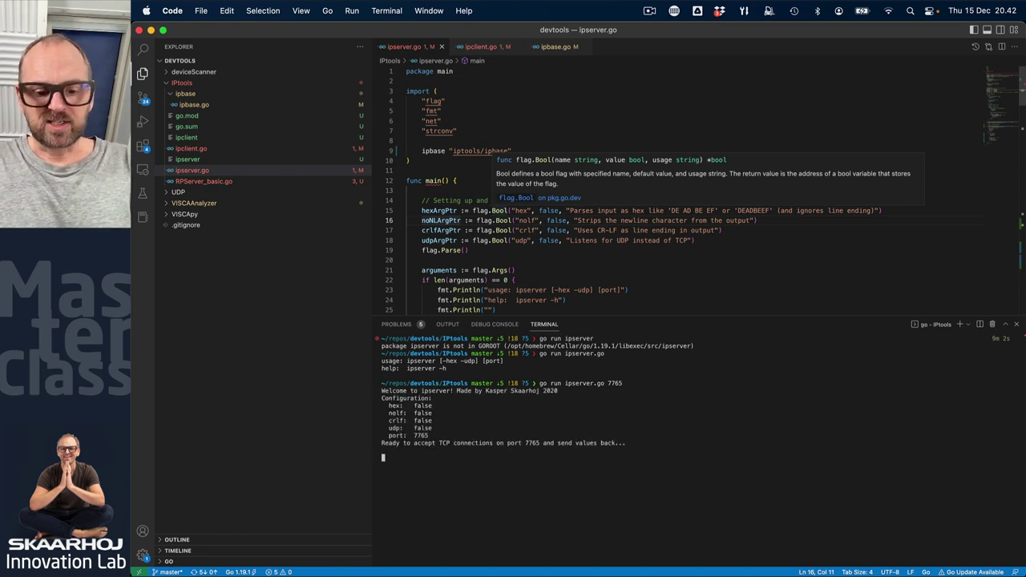
Open a window of the macOS Terminal app and begin an nc command at its prompt.
{"action": "key", "text": "super+space"}
{"action": "type", "text": "terminal"}
{"action": "key", "text": "Return"}
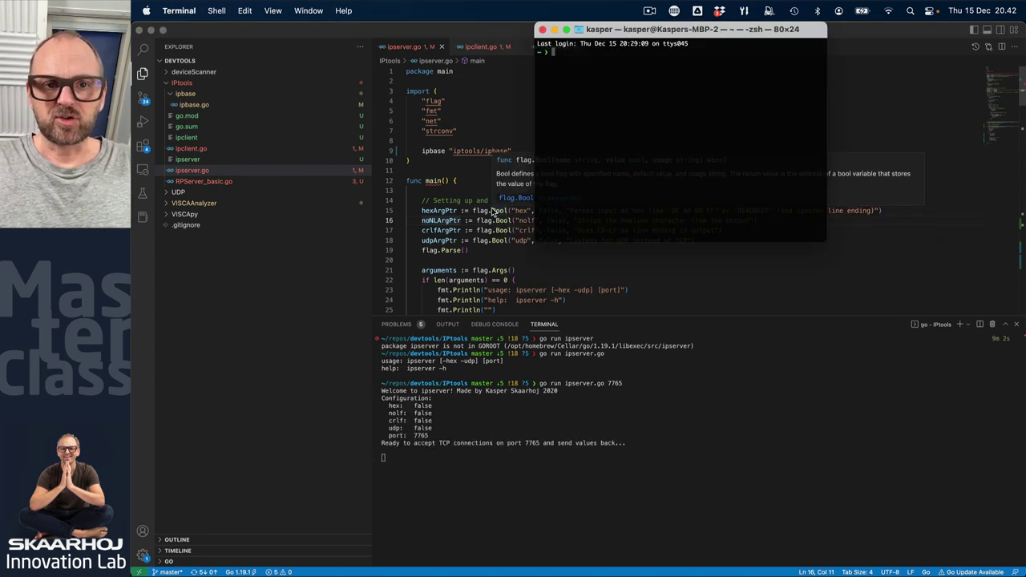
{"action": "type", "text": "nc "}
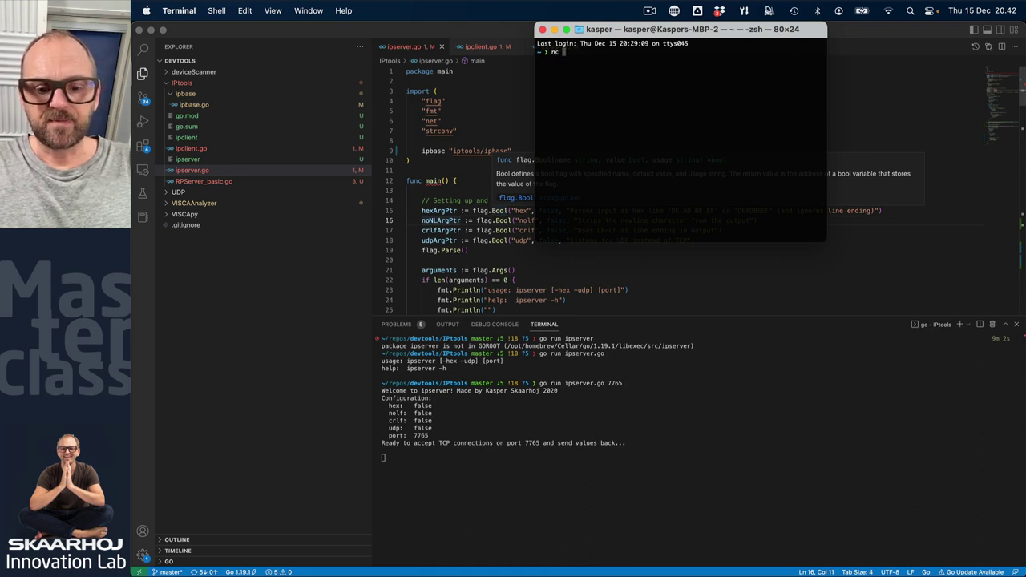
{"action": "type", "text": "local"}
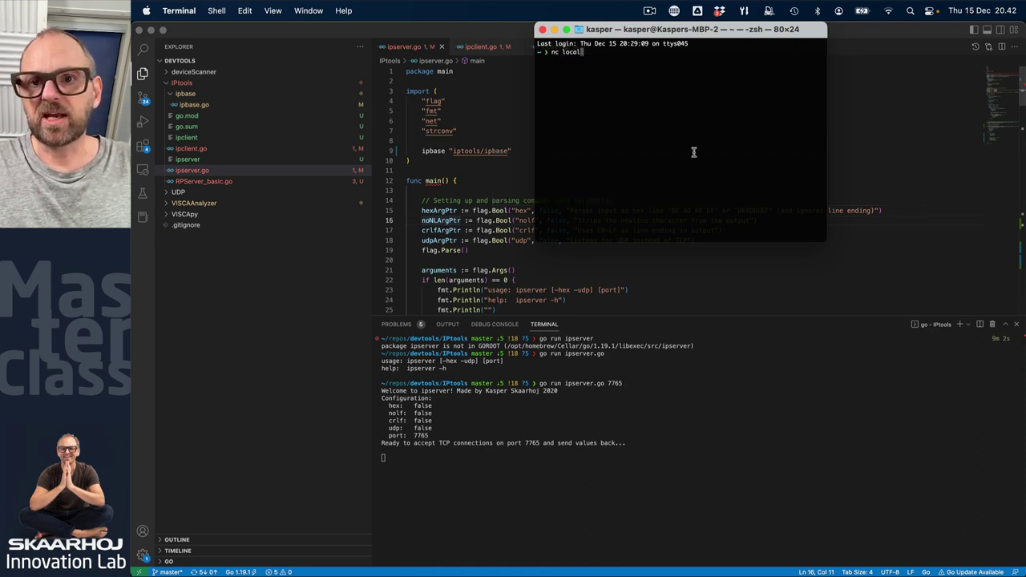
Display the detailed Wi-Fi information to look up this computer's IP address.
{"action": "left_click", "coordinate": [890, 11]}
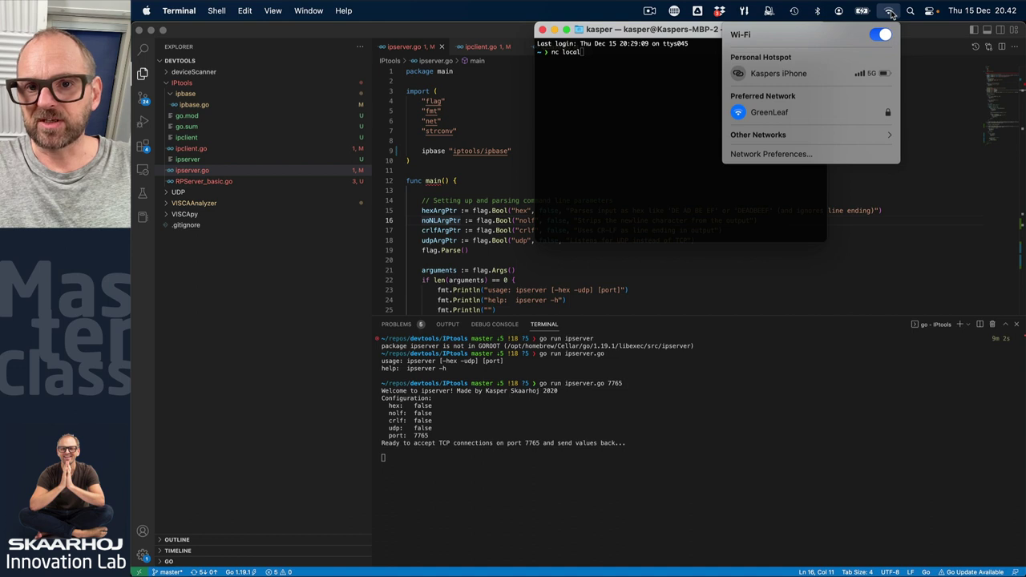
{"action": "left_click", "coordinate": [889, 12]}
{"action": "left_click", "coordinate": [890, 11], "text": "alt"}
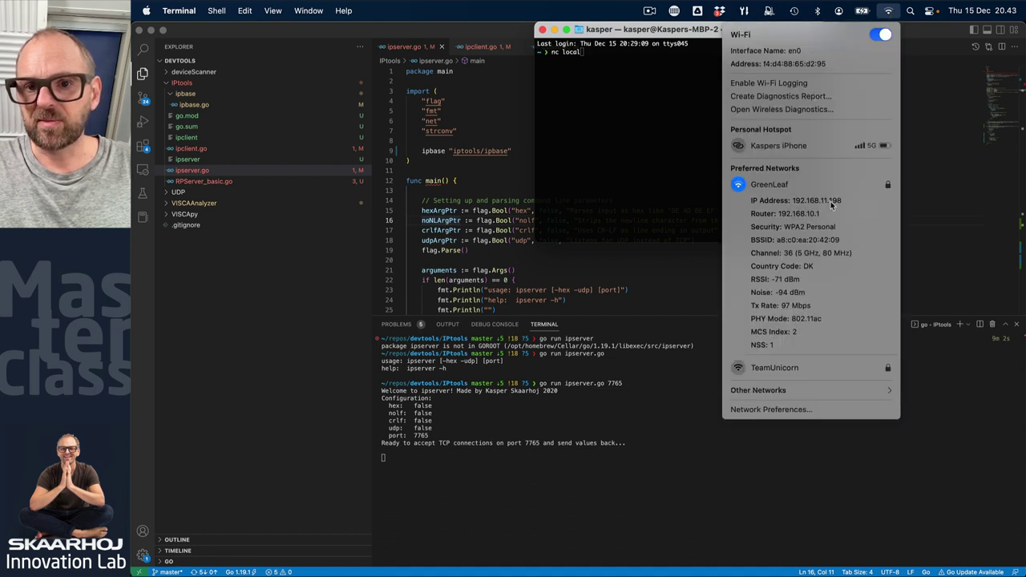
Replace the partly entered host name and connect to the test server with nc 192.168.11.198 7765.
{"action": "left_click", "coordinate": [573, 108]}
{"action": "key", "text": "BackSpace"}
{"action": "key", "text": "BackSpace"}
{"action": "key", "text": "BackSpace"}
{"action": "key", "text": "BackSpace"}
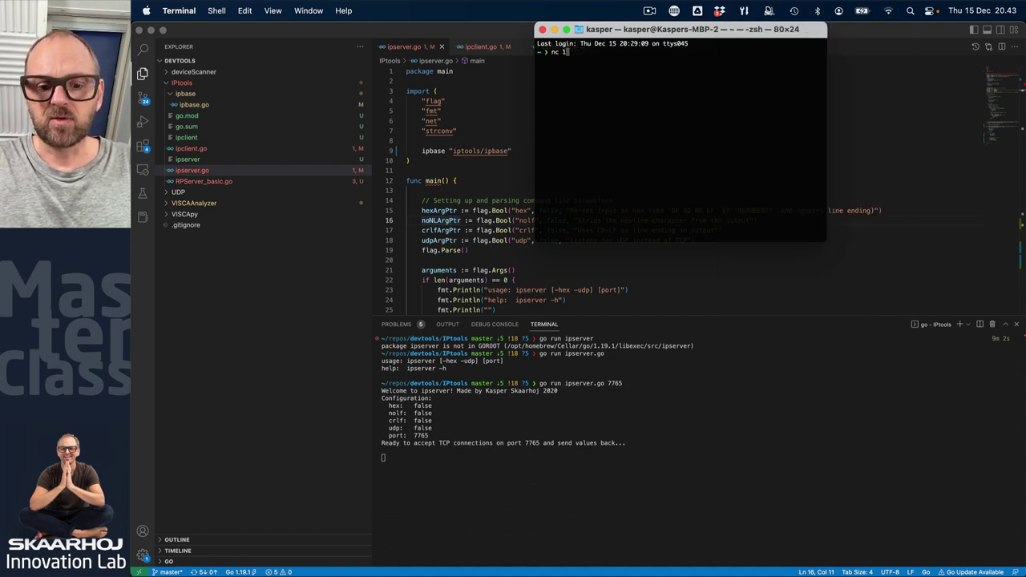
{"action": "type", "text": "92.168.11.198"}
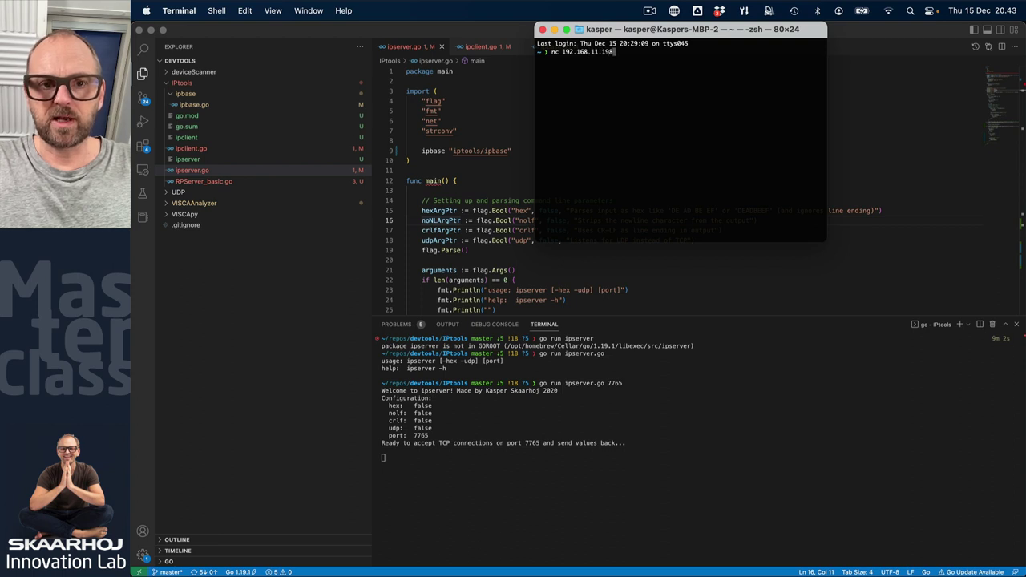
{"action": "type", "text": " 7765"}
{"action": "key", "text": "Return"}
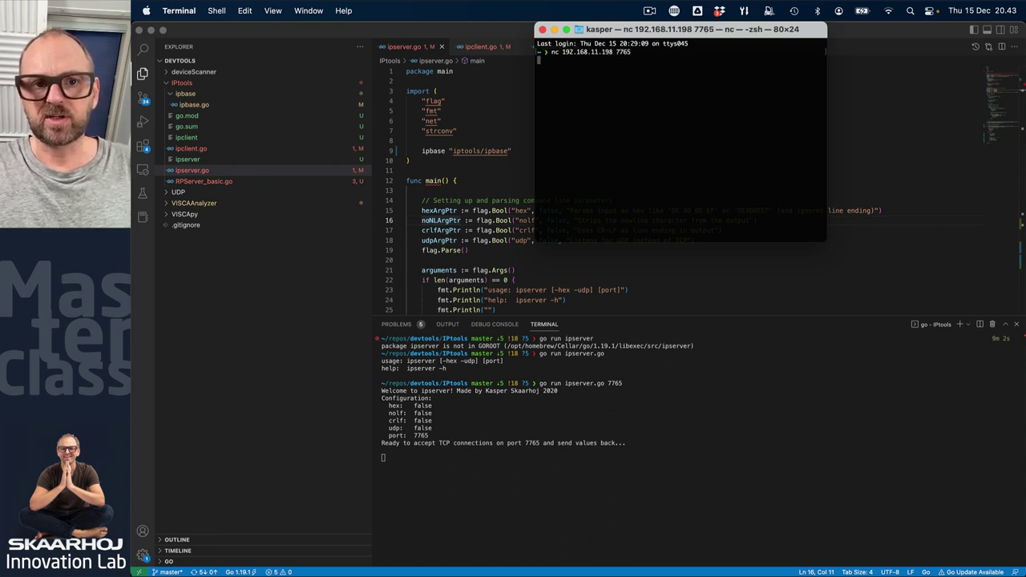
Send the text "HEllo!" from the nc session to the test server.
{"action": "type", "text": "HEllo"}
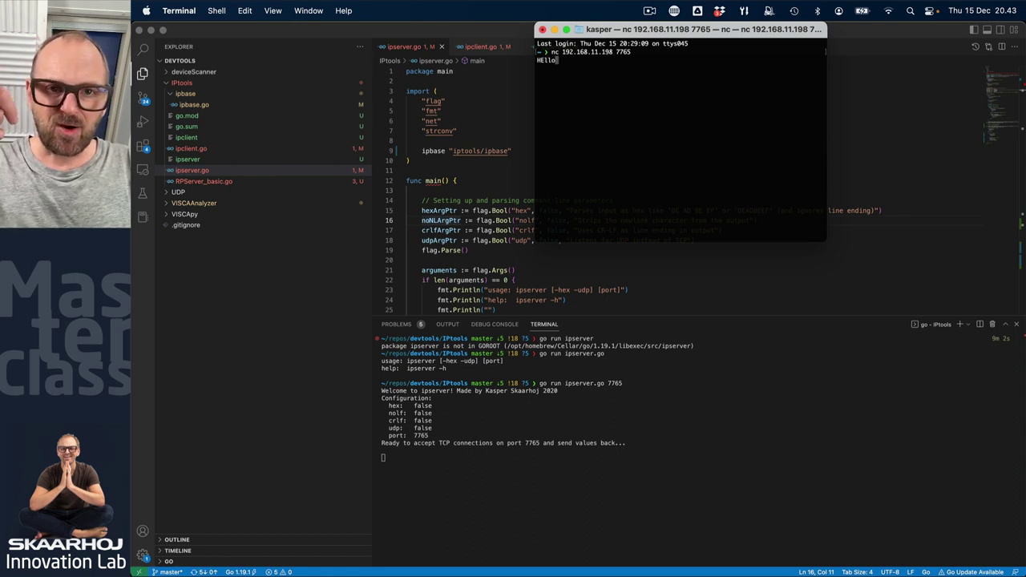
{"action": "type", "text": "!"}
{"action": "key", "text": "Return"}
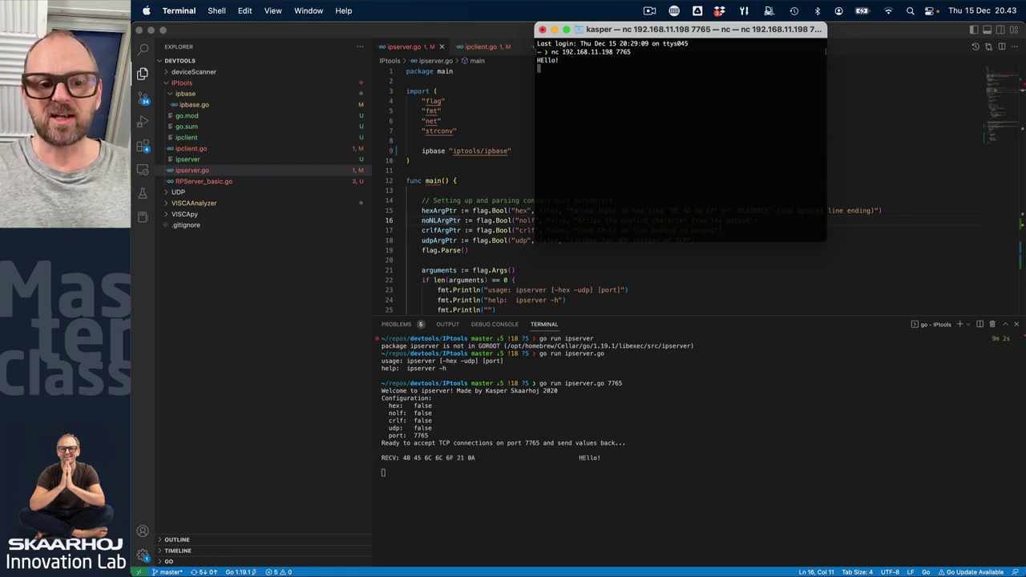
Send the text "Answer" back from the running ipserver session and return to the nc window in Terminal.
{"action": "left_click", "coordinate": [586, 470]}
{"action": "type", "text": "Answer"}
{"action": "key", "text": "Return"}
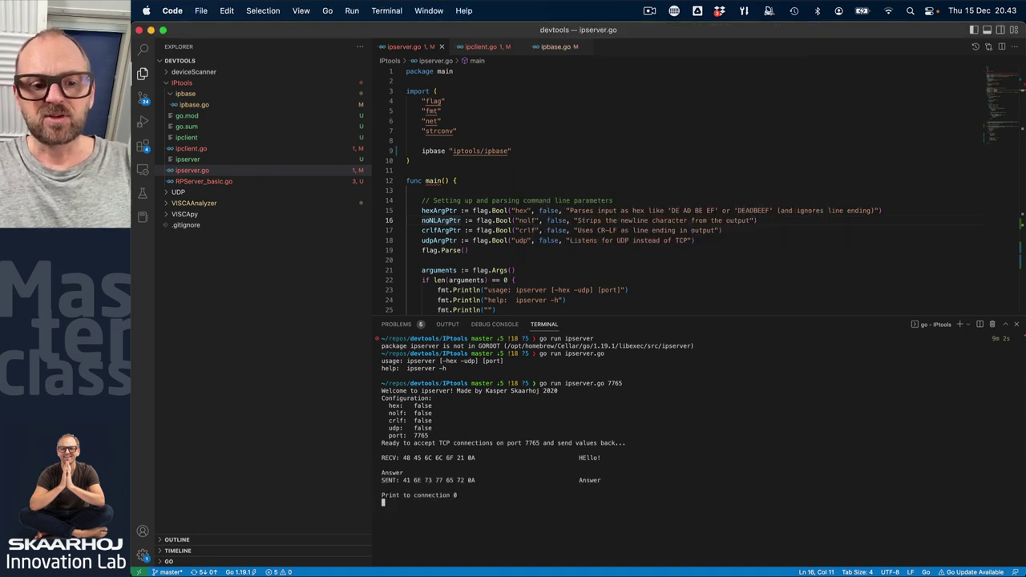
{"action": "key", "text": "super+Tab"}
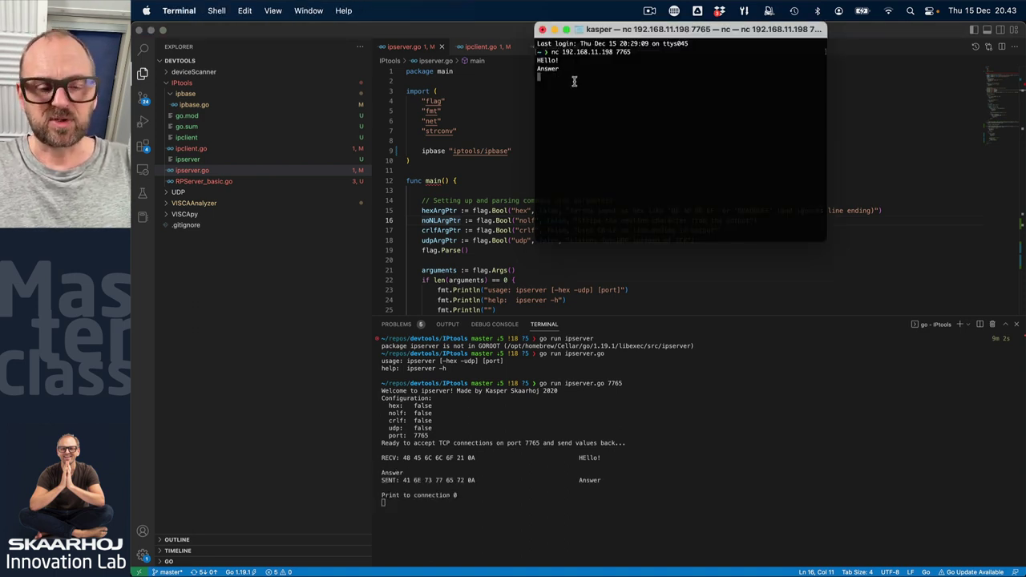
Interrupt the nc connection and close its Terminal window.
{"action": "key", "text": "ctrl+c"}
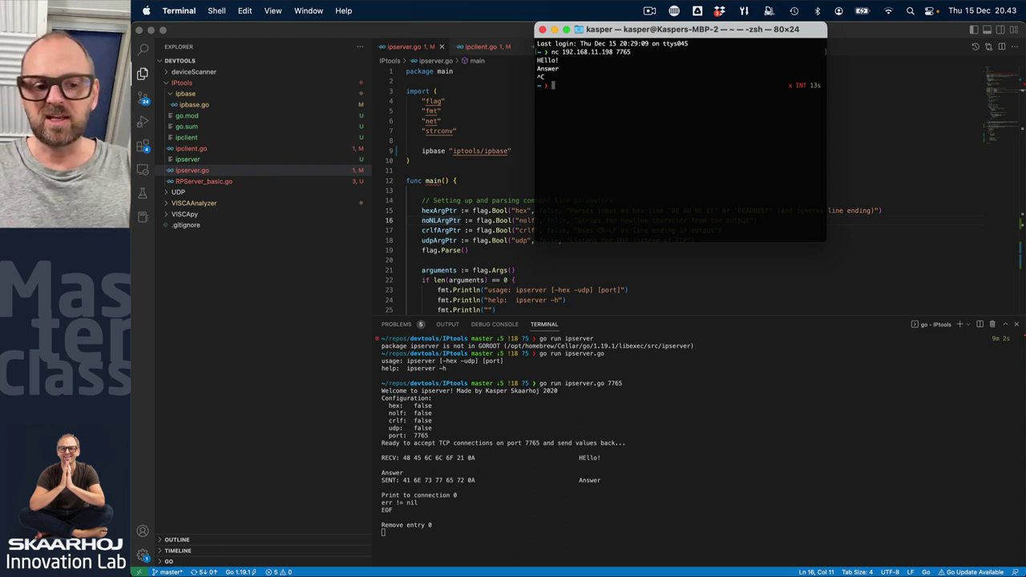
{"action": "left_click", "coordinate": [542, 28]}
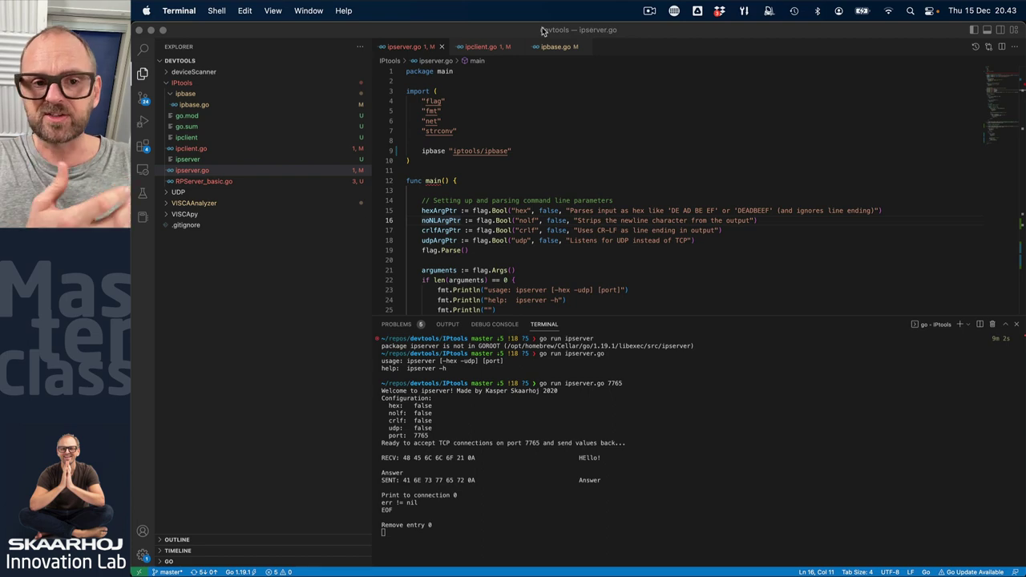
Switch back to Chrome with the TCP Device Core wiki page.
{"action": "key", "text": "super+Tab"}
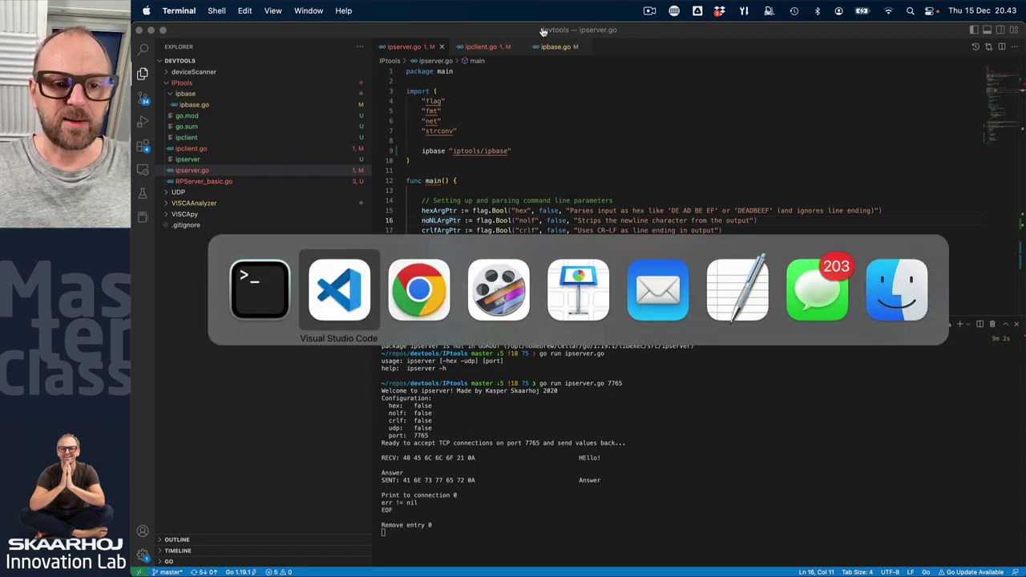
{"action": "key", "text": "super+Tab"}
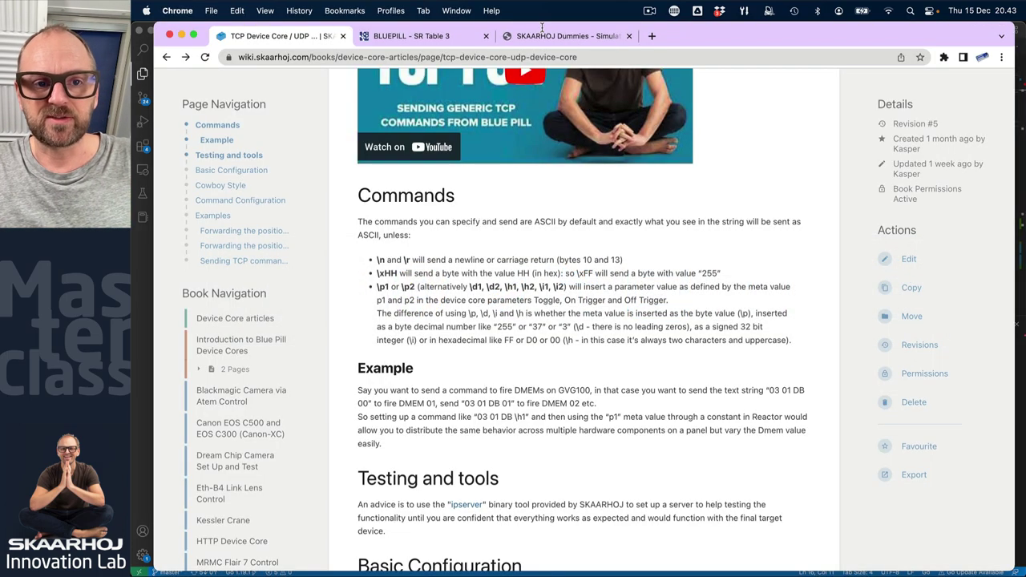
In the Reactor device settings for Generic Model, set the server IP address to 192.168.11.198 and the port to 7765.
{"action": "left_click", "coordinate": [461, 32]}
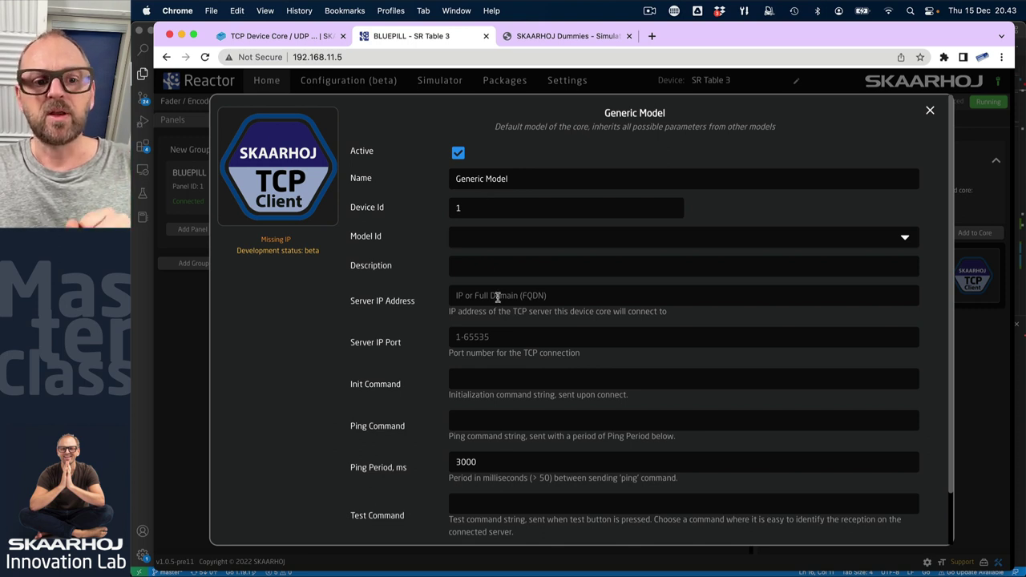
{"action": "type", "text": "192.168."}
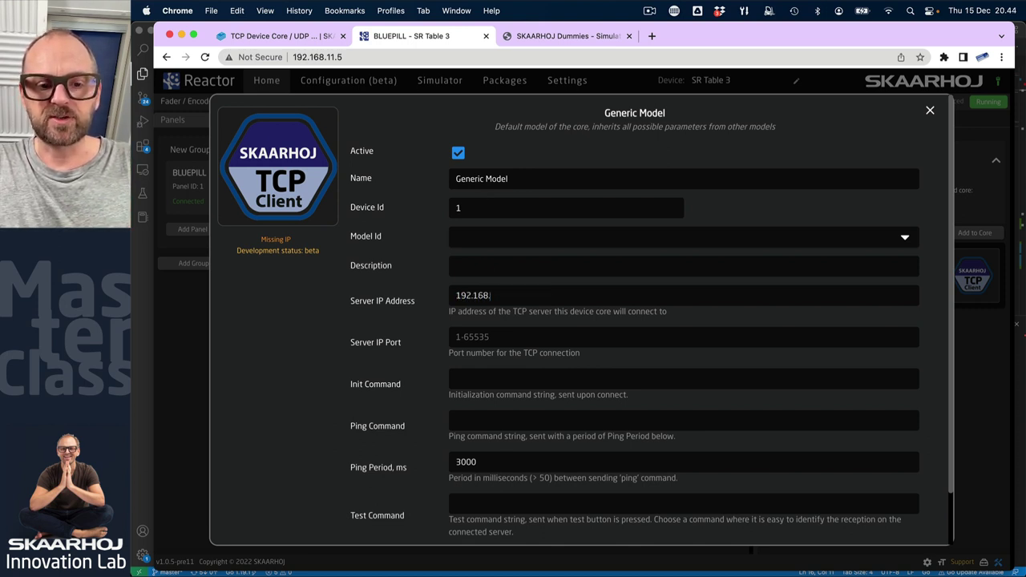
{"action": "type", "text": "11.1"}
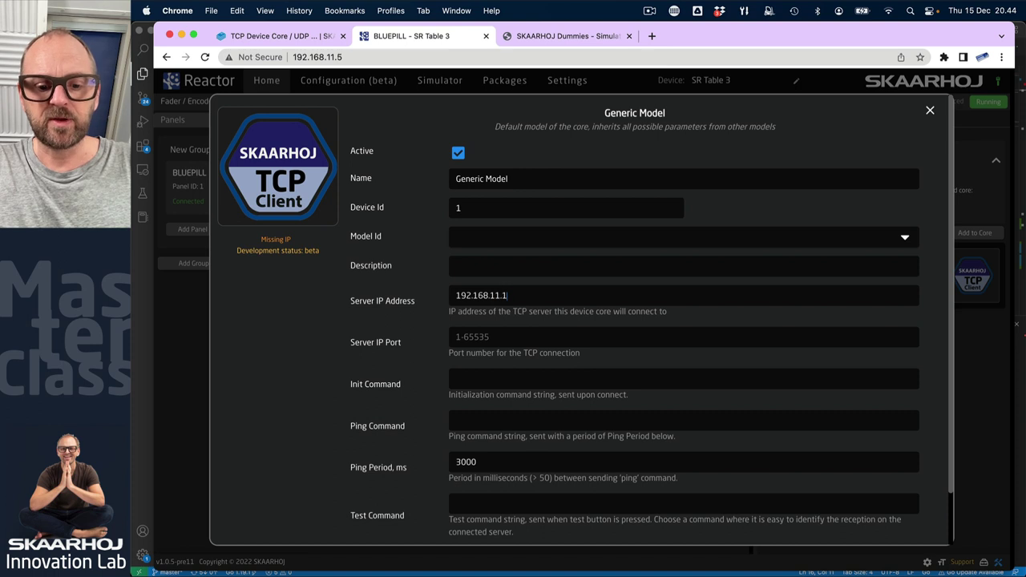
{"action": "type", "text": "98"}
{"action": "type", "text": "7765"}
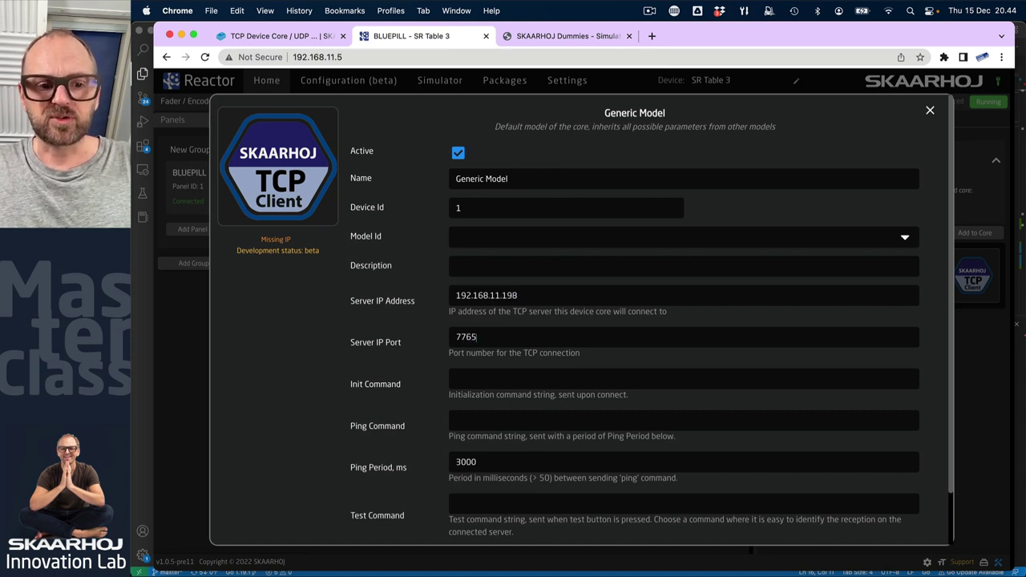
Set the init command to "Hello!" and the ping command to "Ping!", and save the device settings.
{"action": "left_click", "coordinate": [487, 383]}
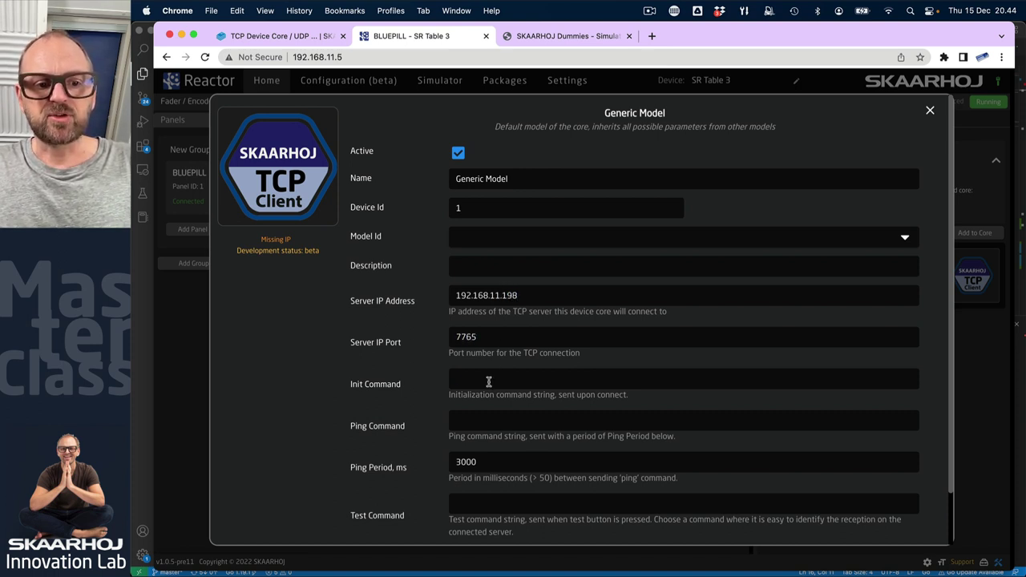
{"action": "type", "text": "Hello!"}
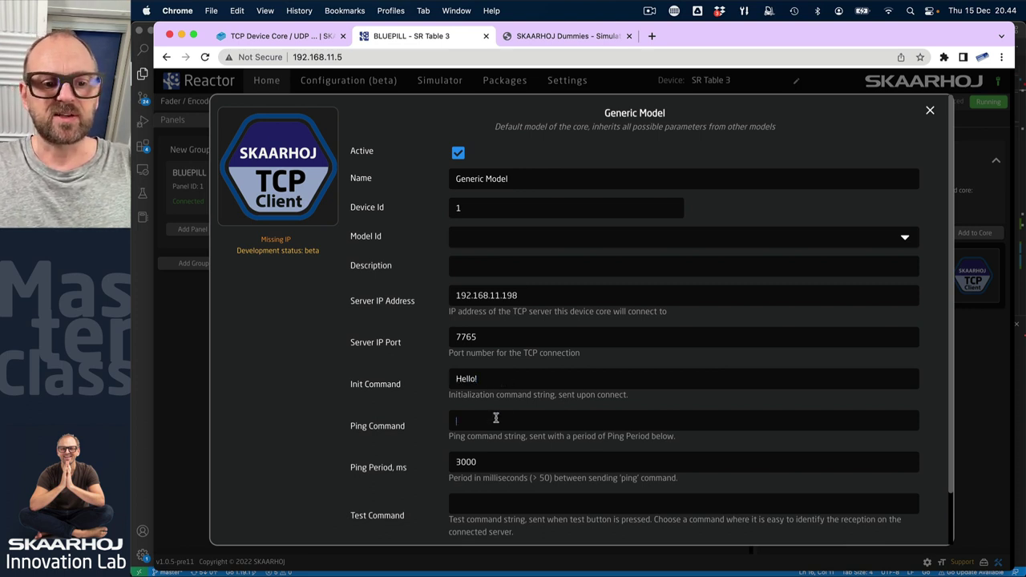
{"action": "type", "text": "Ping!"}
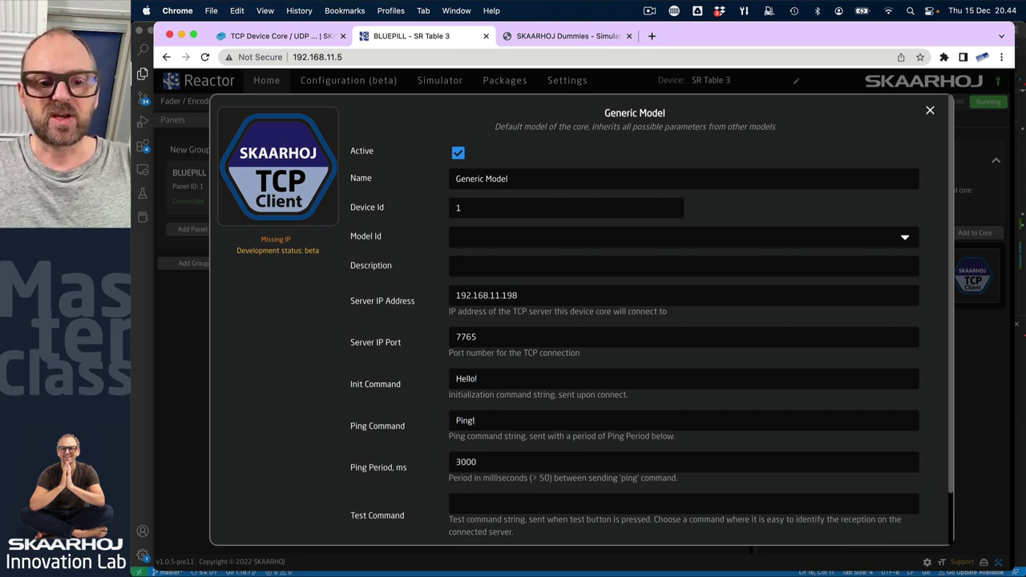
{"action": "scroll", "coordinate": [923, 491], "scroll_direction": "down", "scroll_amount": 2}
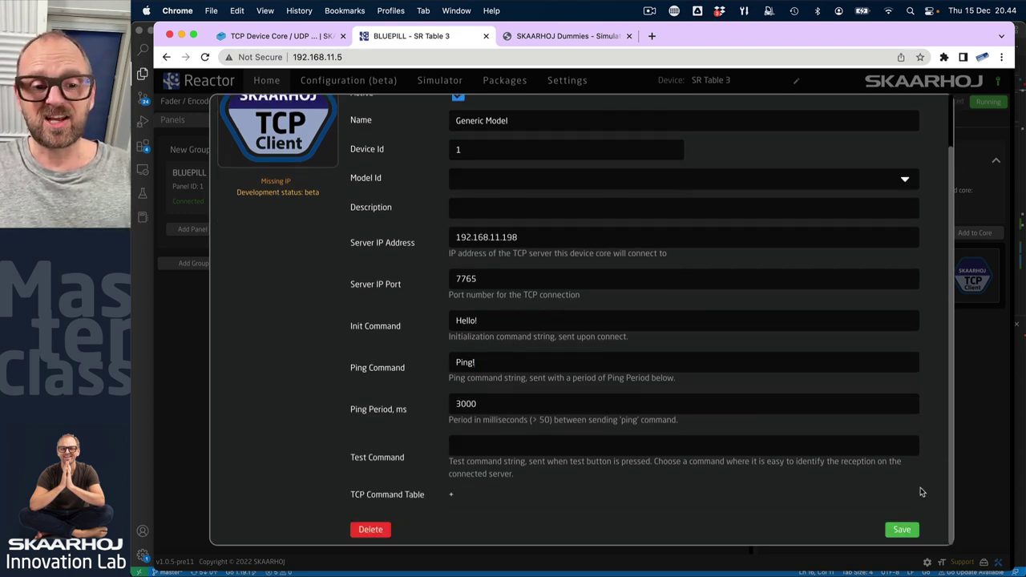
{"action": "left_click", "coordinate": [902, 530]}
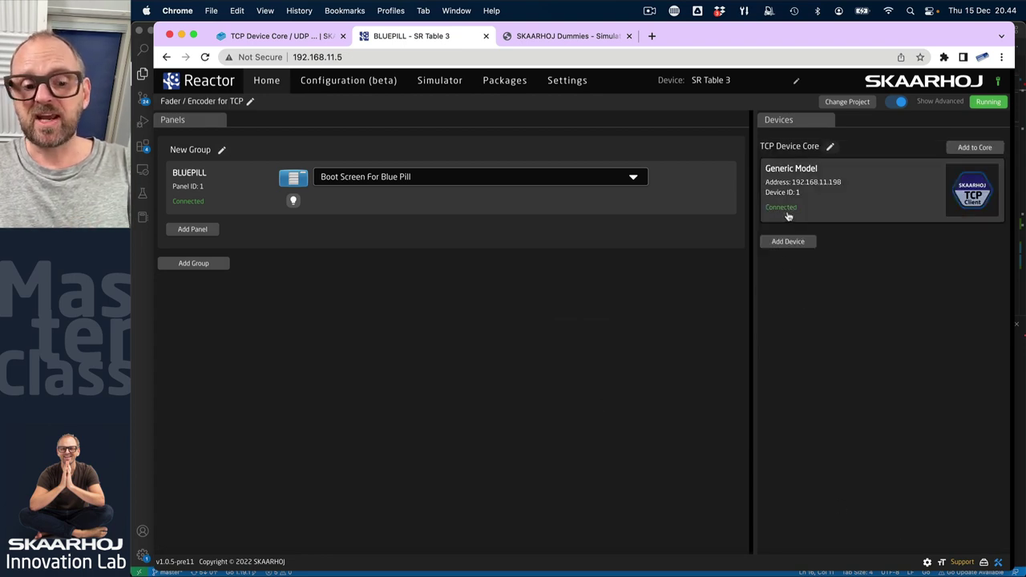
Switch to VS Code and check the ipserver output for the init and ping commands sent by the device core.
{"action": "key", "text": "super+Tab"}
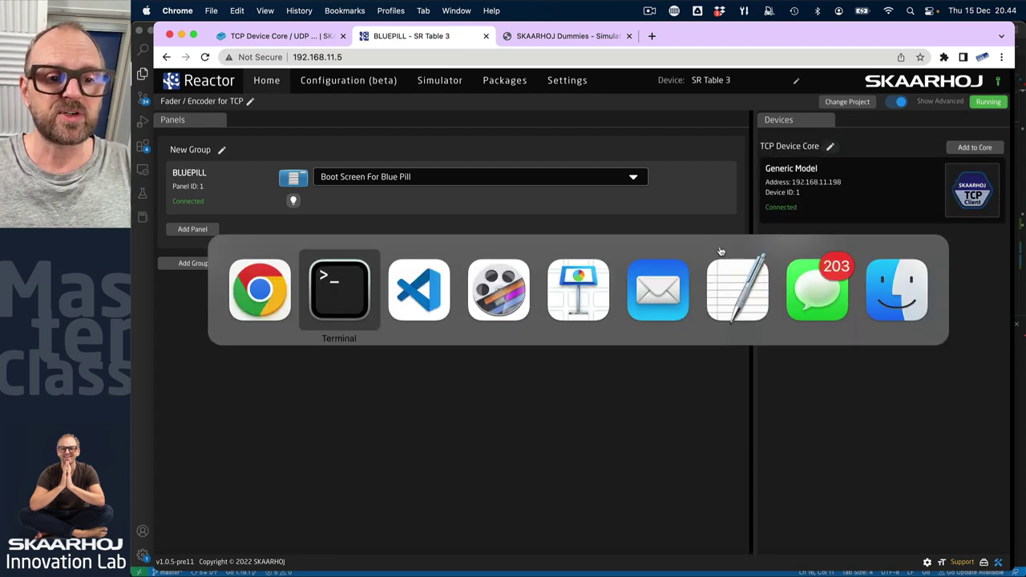
{"action": "key", "text": "super+Tab"}
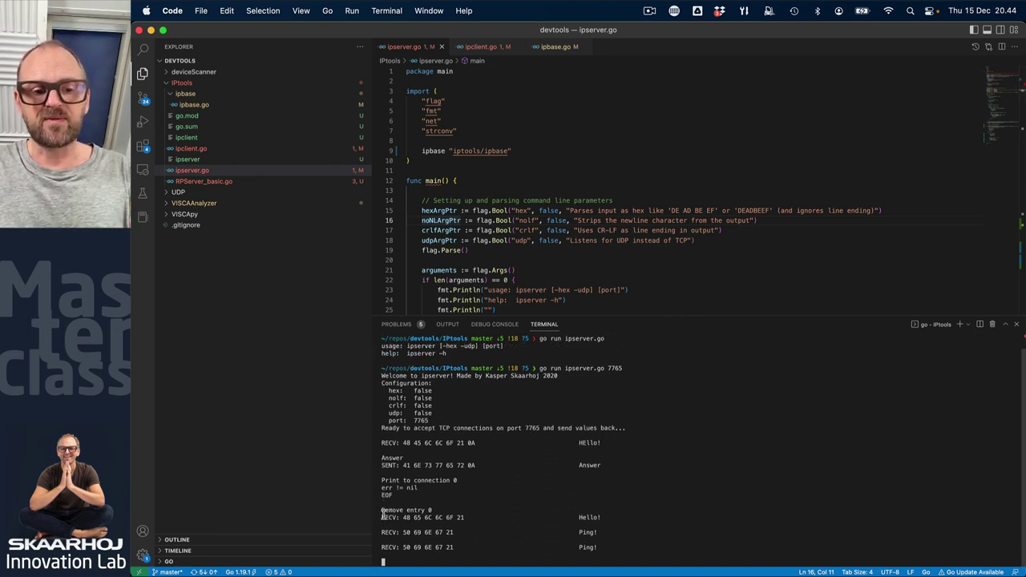
{"action": "left_click_drag", "start_coordinate": [382, 515], "coordinate": [585, 499]}
{"action": "double_click", "coordinate": [586, 517]}
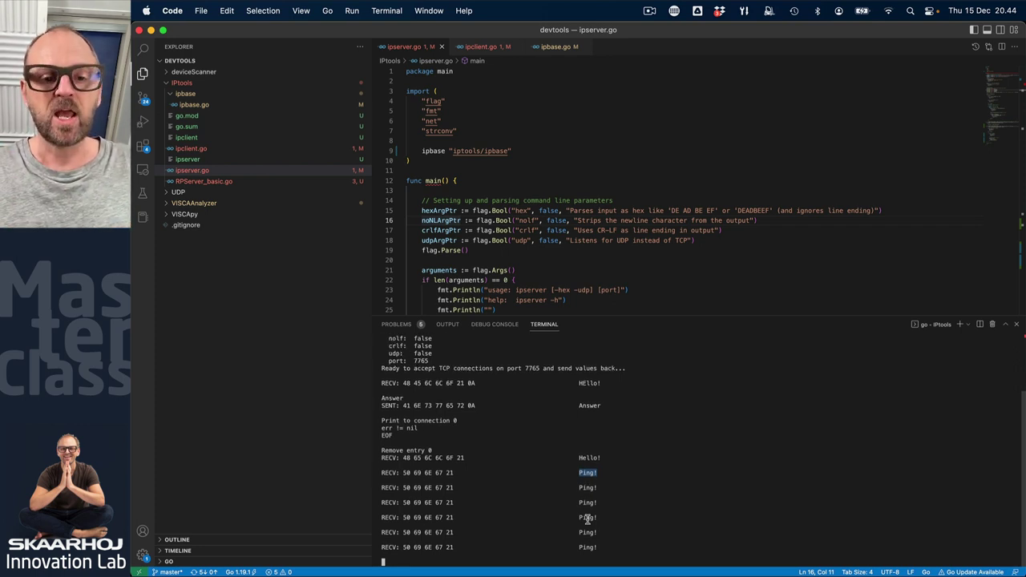
Return to the TCP Device Core wiki page in Chrome and review it from Basic Configuration to the fader forwarding examples.
{"action": "key", "text": "super+Tab"}
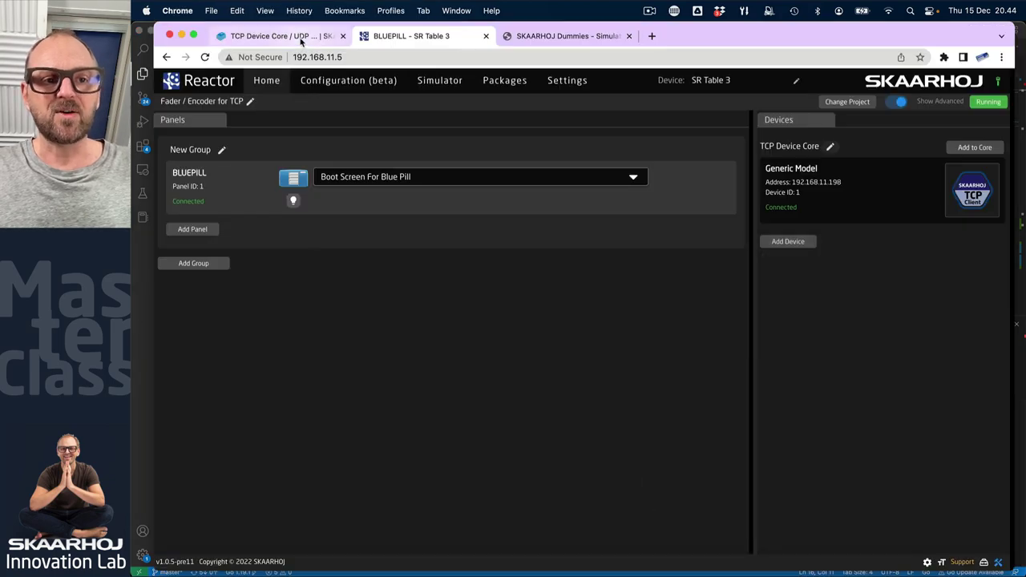
{"action": "left_click", "coordinate": [301, 41]}
{"action": "scroll", "coordinate": [525, 266], "scroll_direction": "up", "scroll_amount": 5}
{"action": "scroll", "coordinate": [525, 266], "scroll_direction": "down", "scroll_amount": 10}
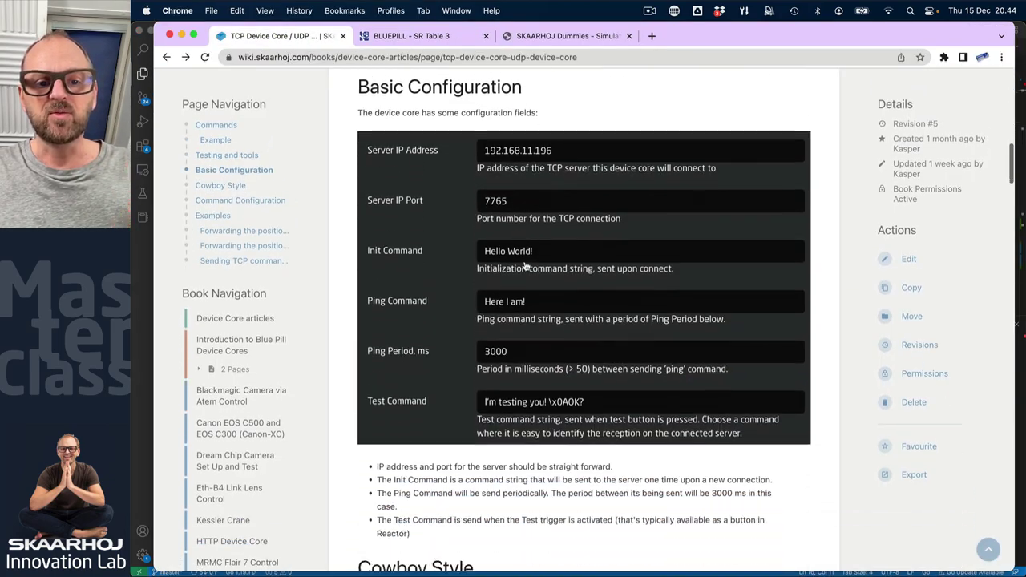
{"action": "scroll", "coordinate": [525, 266], "scroll_direction": "down", "scroll_amount": 15}
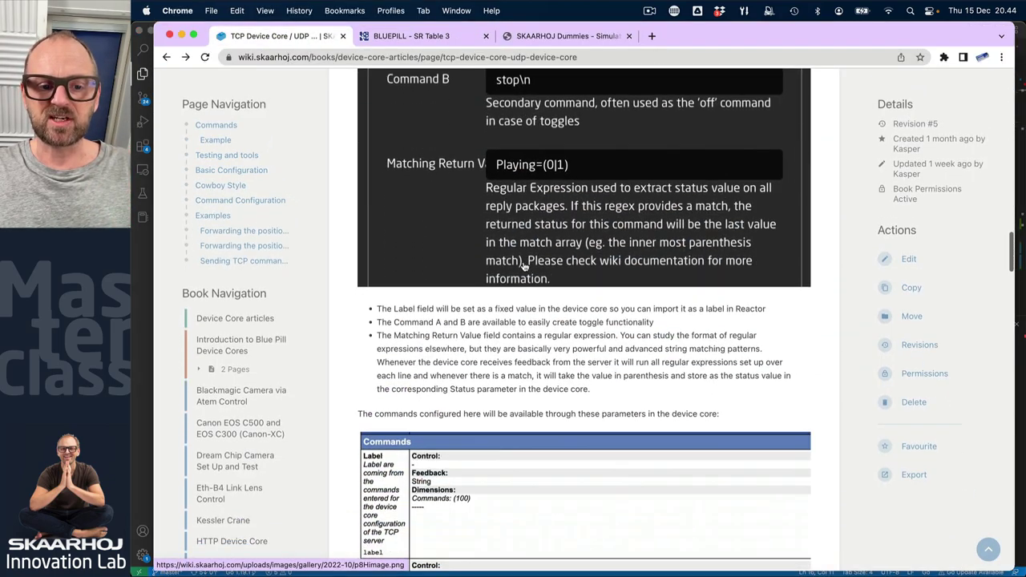
{"action": "scroll", "coordinate": [523, 266], "scroll_direction": "down", "scroll_amount": 20}
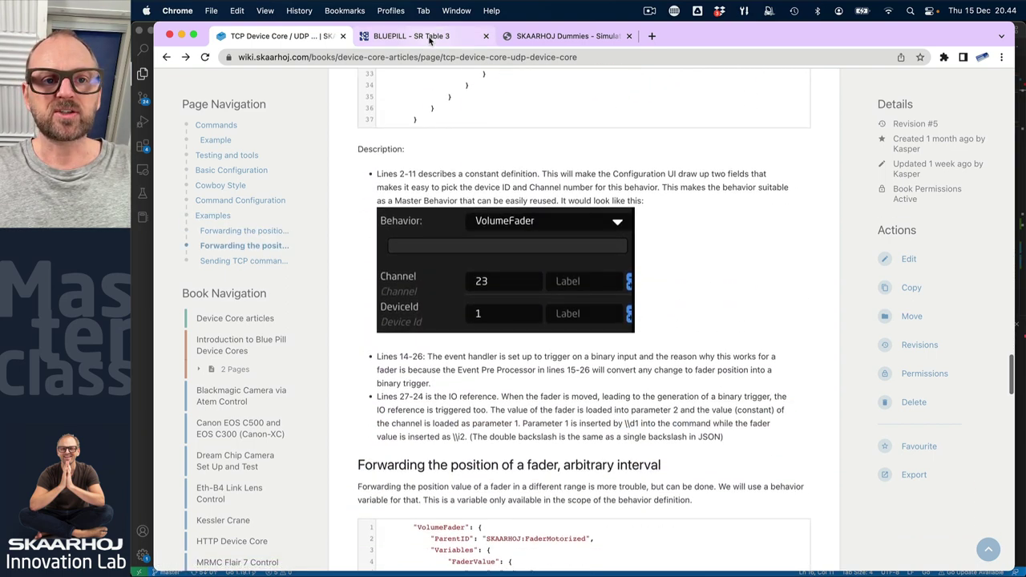
Look over Reactor's configuration and home pages, and view the simulated fader panel on localhost:8052.
{"action": "left_click", "coordinate": [431, 38]}
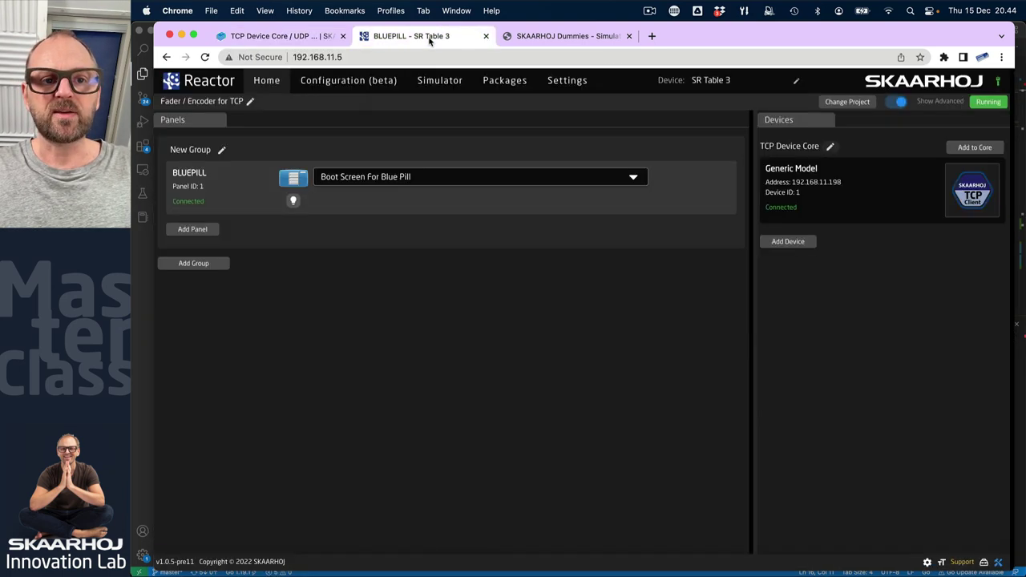
{"action": "left_click", "coordinate": [360, 83]}
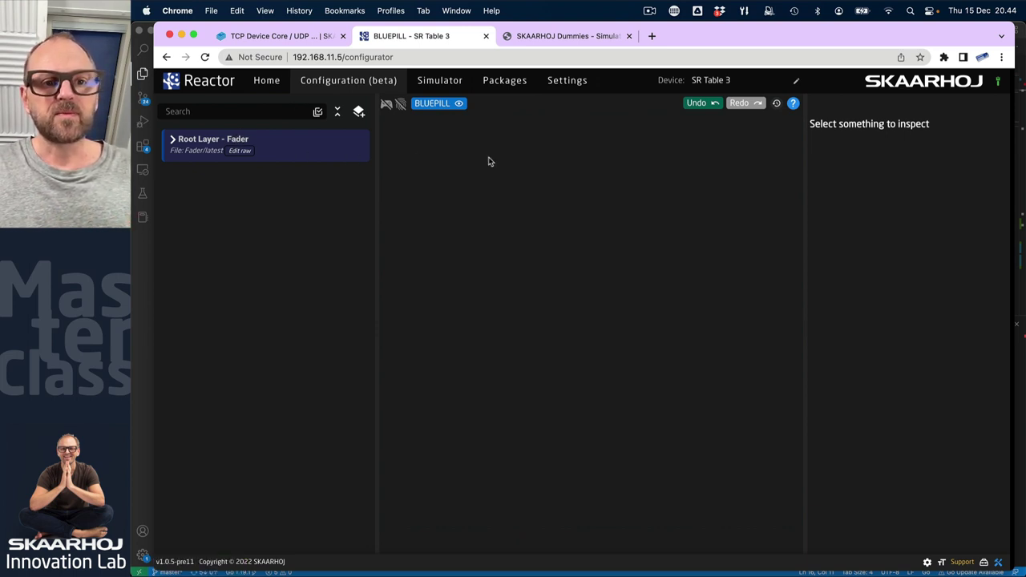
{"action": "left_click", "coordinate": [267, 80]}
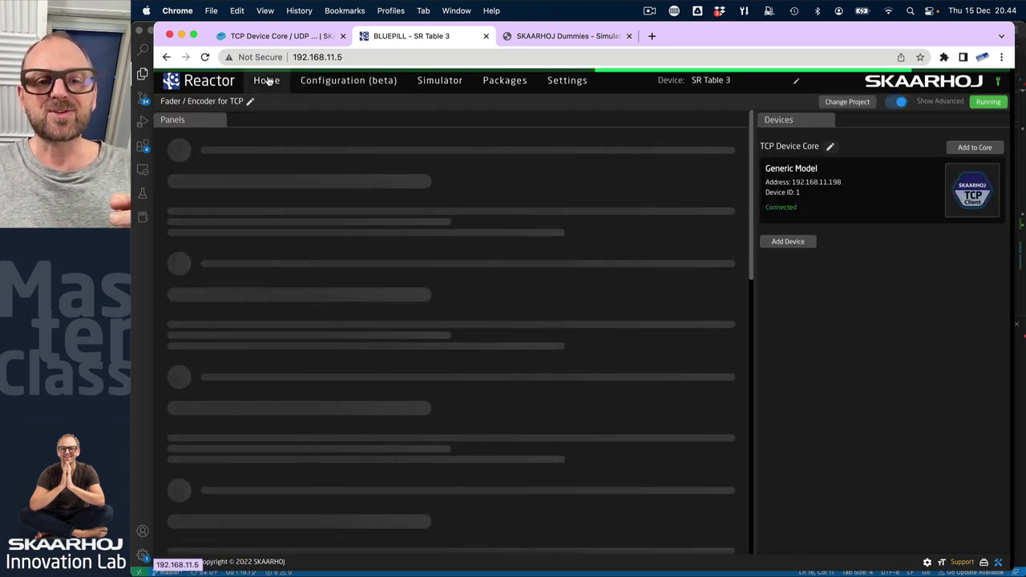
{"action": "left_click", "coordinate": [530, 37]}
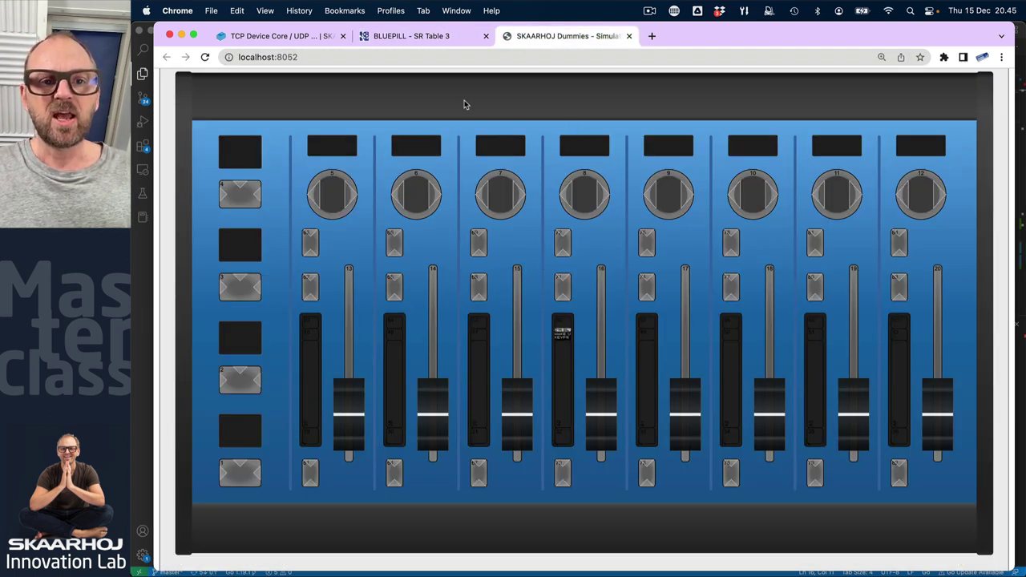
Add the discovered SK_WAVEBOARDV2 panel at 192.168.11.198:9923 to New Group in Reactor and check it in the simulator.
{"action": "left_click", "coordinate": [433, 40]}
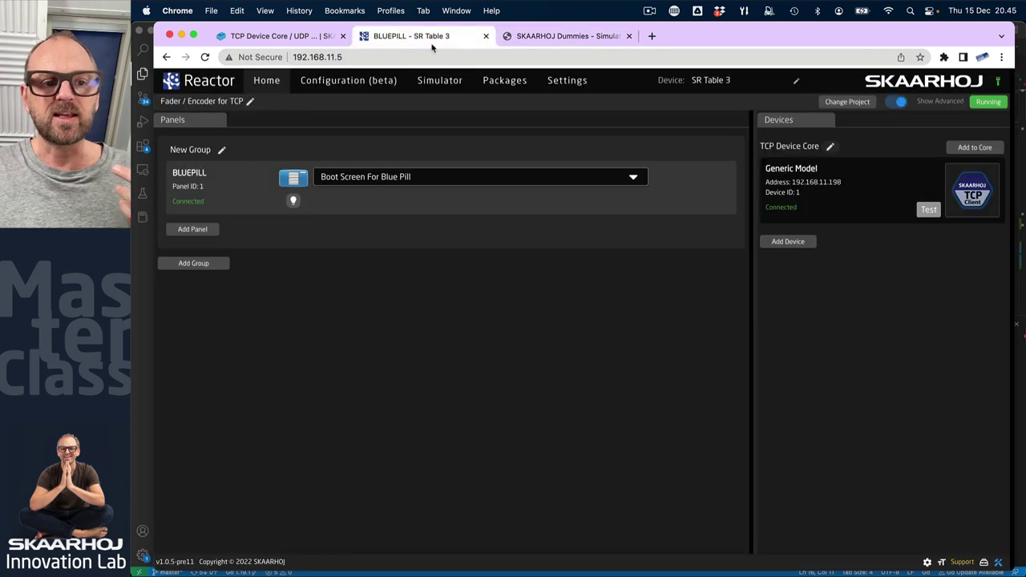
{"action": "left_click", "coordinate": [196, 230]}
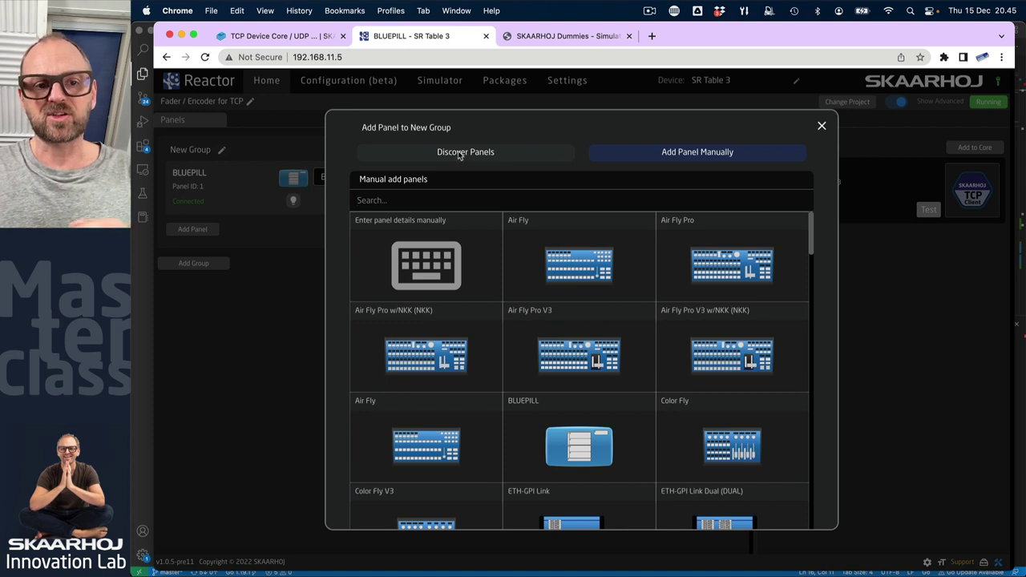
{"action": "left_click", "coordinate": [459, 153]}
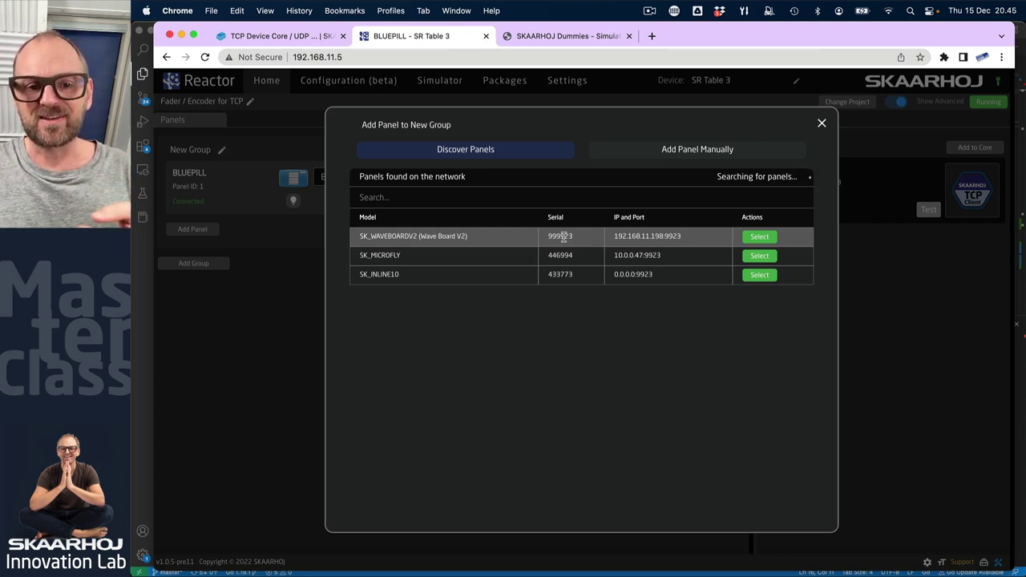
{"action": "left_click", "coordinate": [758, 237]}
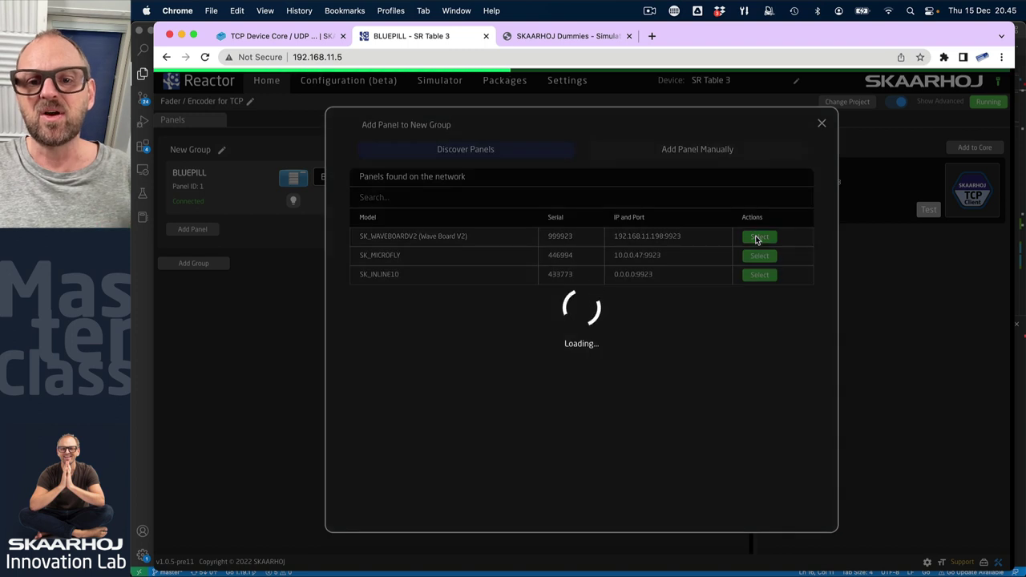
{"action": "left_click", "coordinate": [567, 36]}
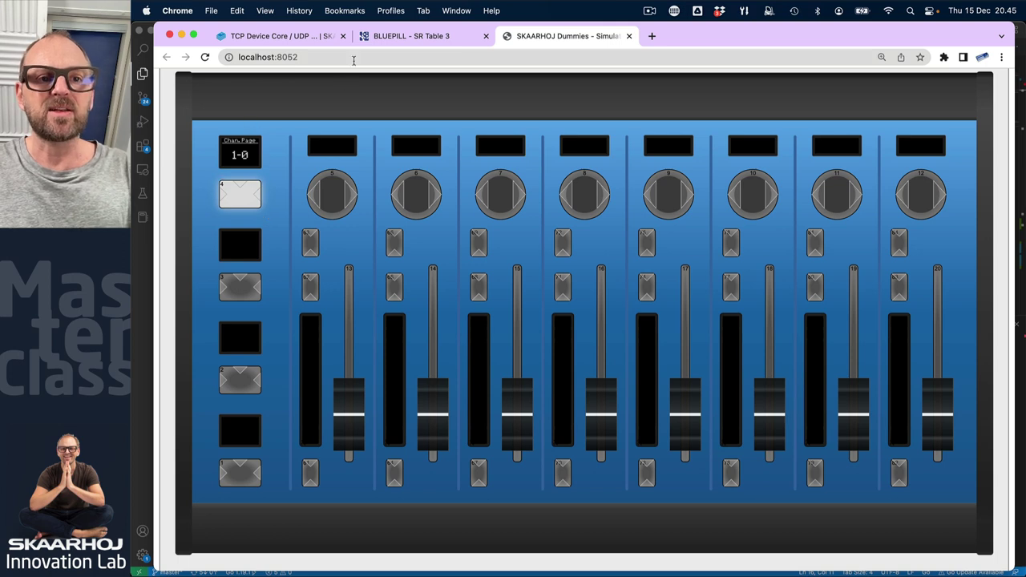
Remove the Generic Audio Control configuration from the Wave Board V2 panel in Reactor.
{"action": "left_click", "coordinate": [406, 36]}
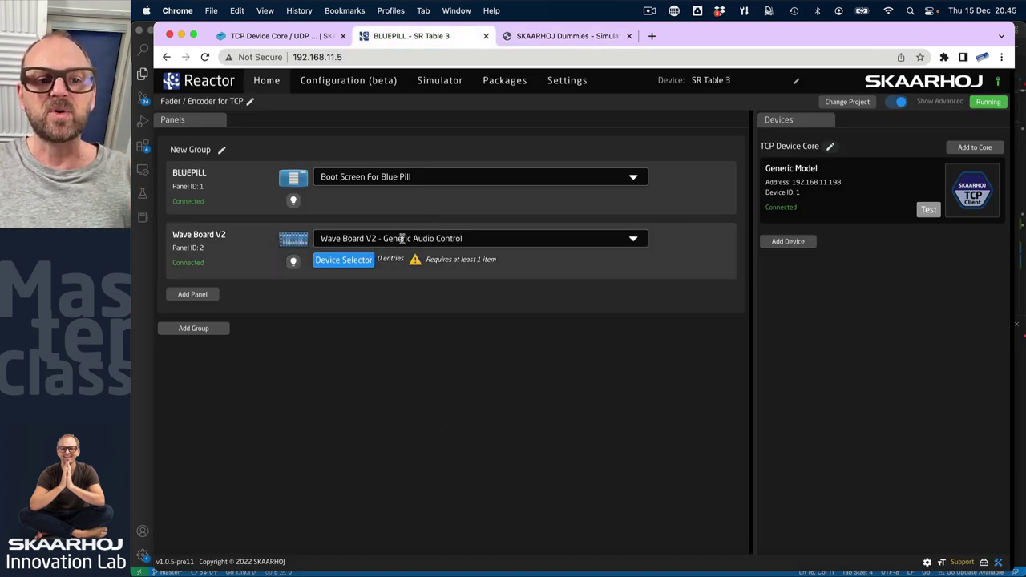
{"action": "left_click", "coordinate": [459, 234]}
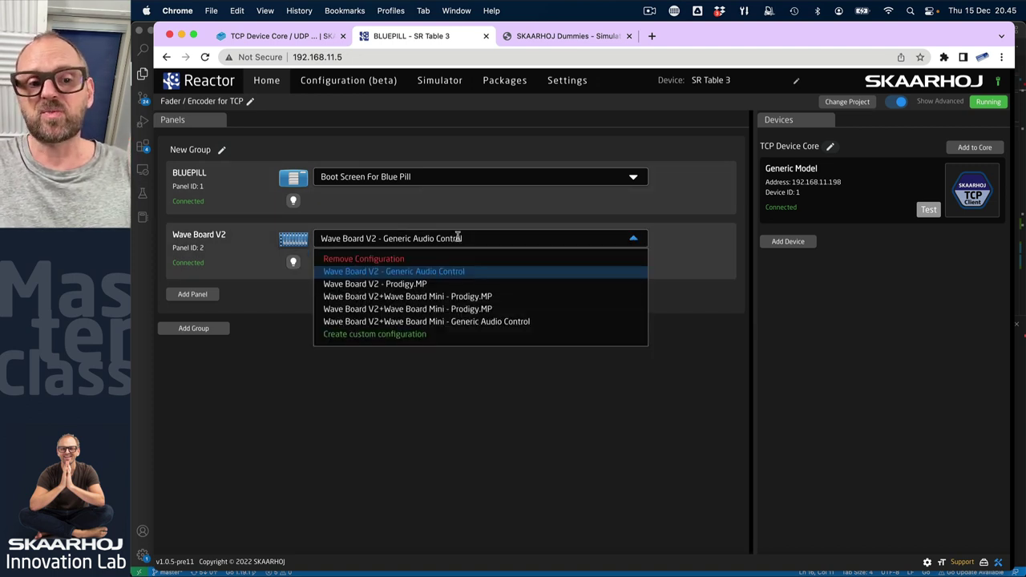
{"action": "left_click", "coordinate": [387, 260]}
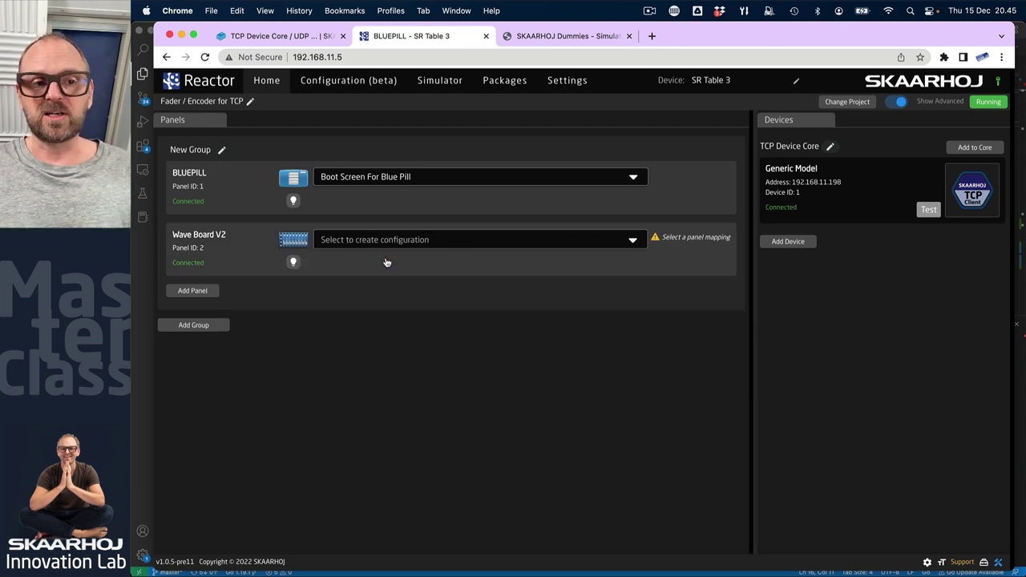
Open the project's configuration with both panels drawn, and inspect the layers under Root Layer - Fader and Default BLUEPILL Configuration.
{"action": "left_click", "coordinate": [350, 80]}
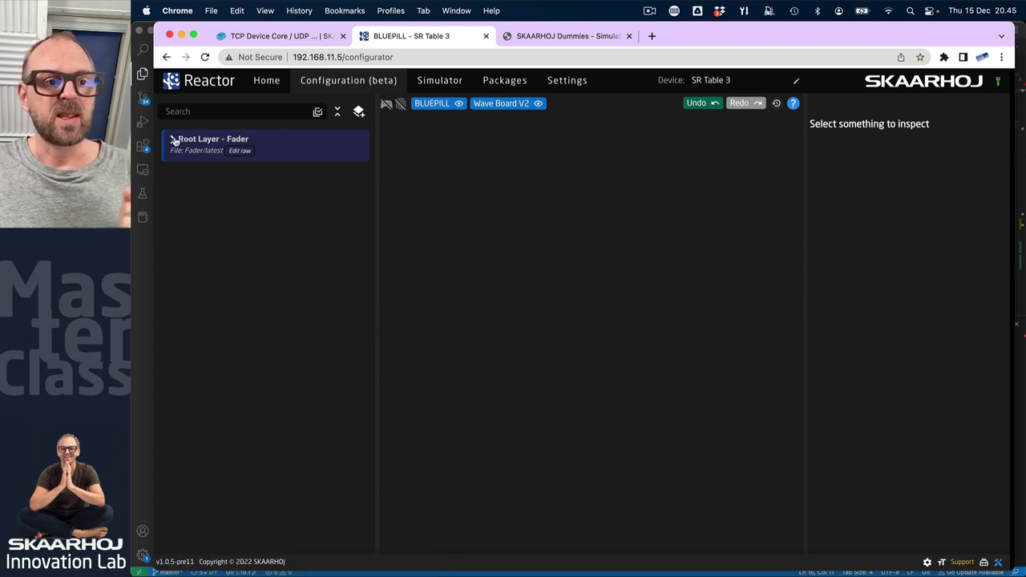
{"action": "left_click", "coordinate": [174, 141]}
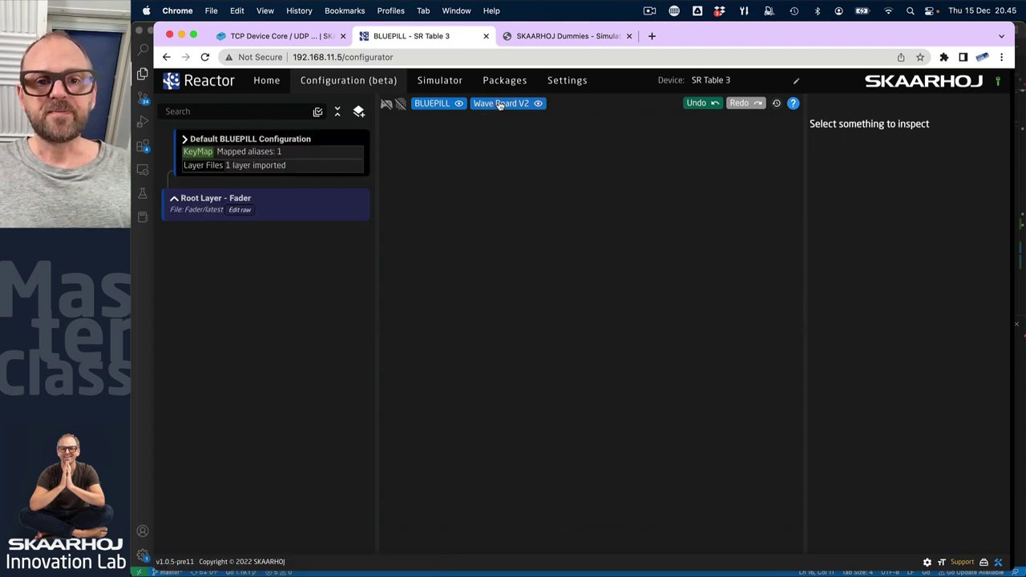
{"action": "key", "text": "super+r"}
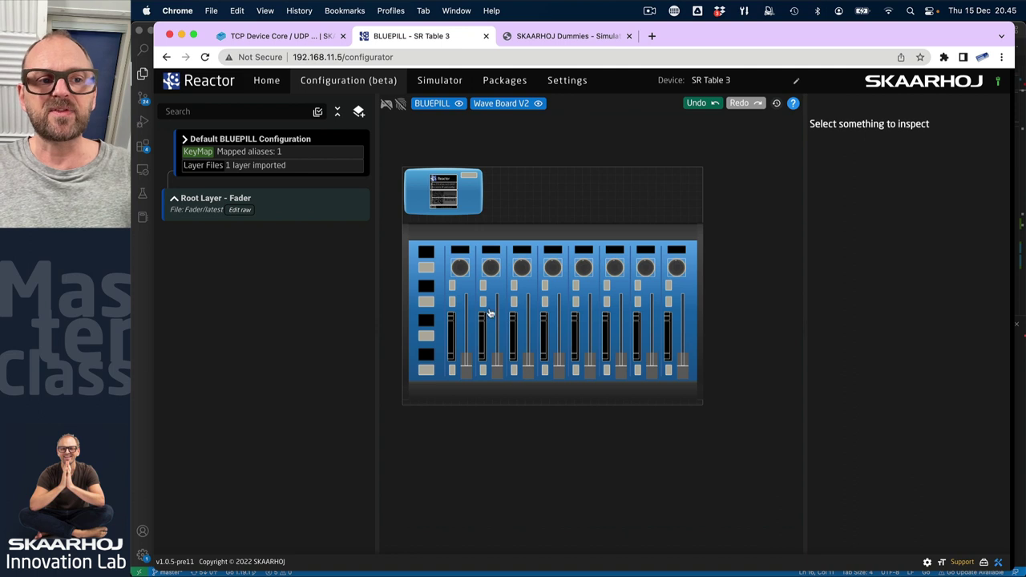
{"action": "left_click", "coordinate": [185, 140]}
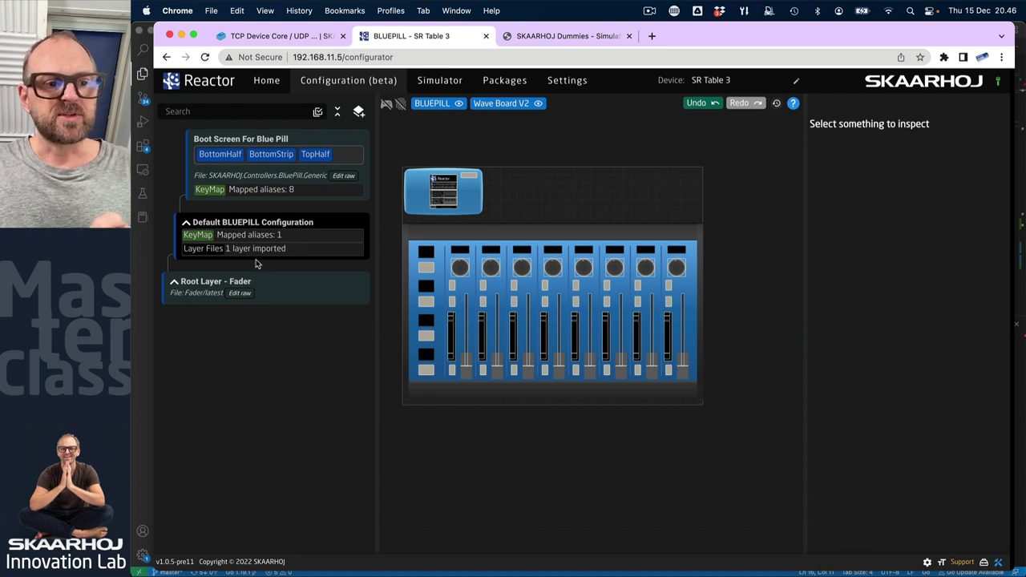
{"action": "left_click", "coordinate": [187, 222]}
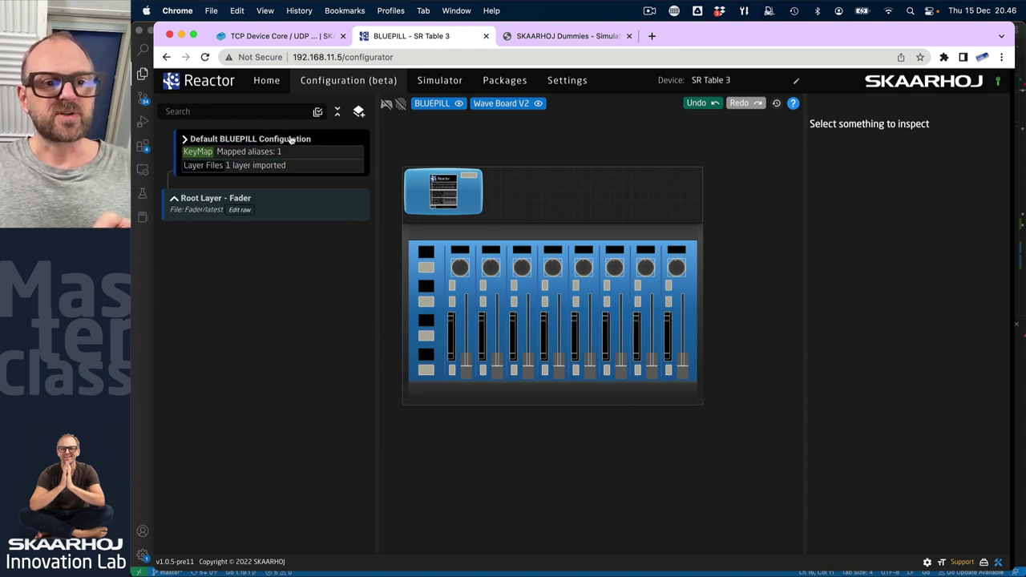
Create a child layer named WaveBoard under Root Layer - Fader.
{"action": "right_click", "coordinate": [274, 203]}
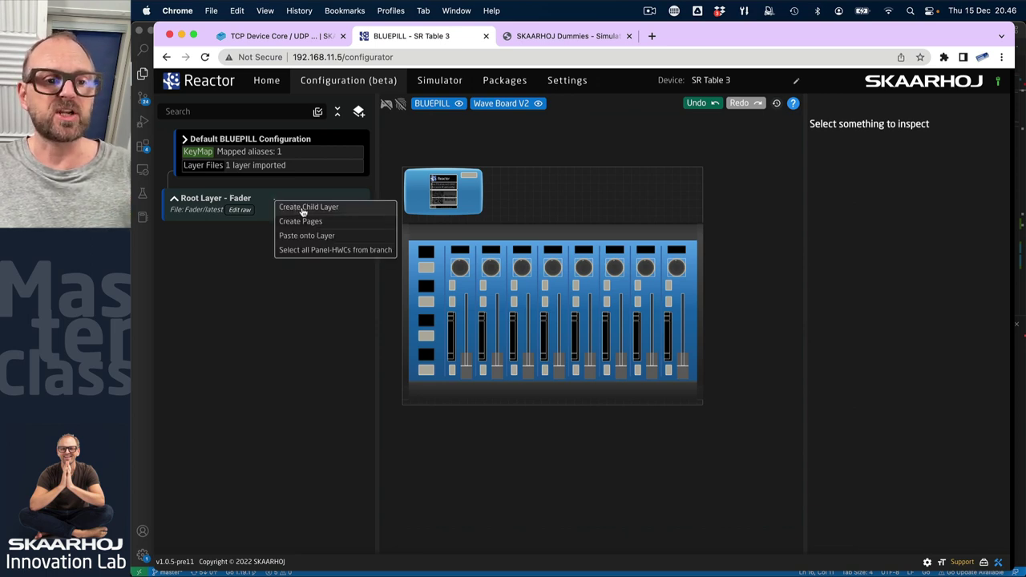
{"action": "left_click", "coordinate": [303, 207]}
{"action": "type", "text": "Wav"}
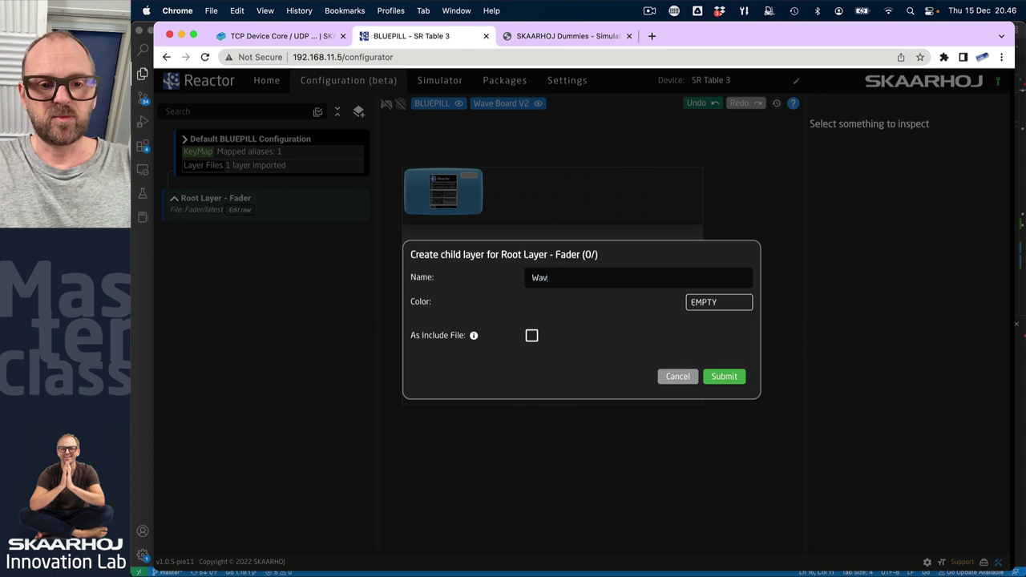
{"action": "type", "text": "eBoard"}
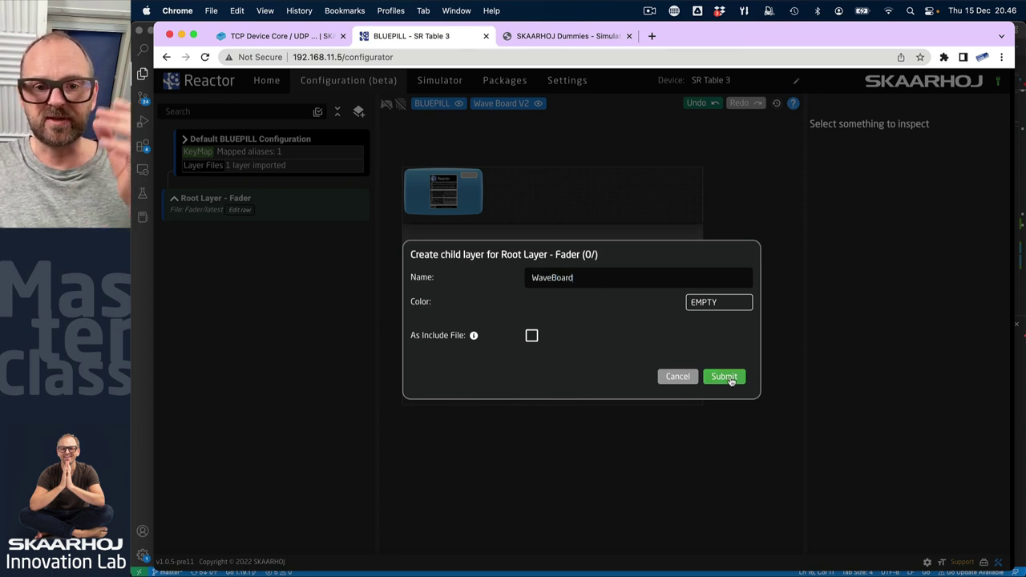
{"action": "left_click", "coordinate": [725, 375]}
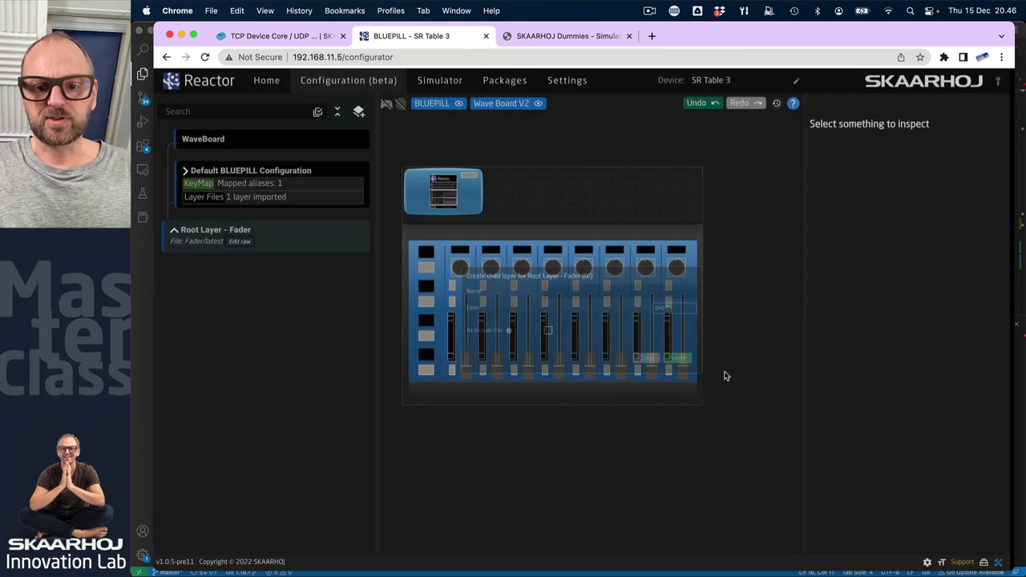
Create a behavior in the WaveBoard layer for the lowest button in the Wave Board V2's first column (_p2.1).
{"action": "left_click", "coordinate": [226, 143]}
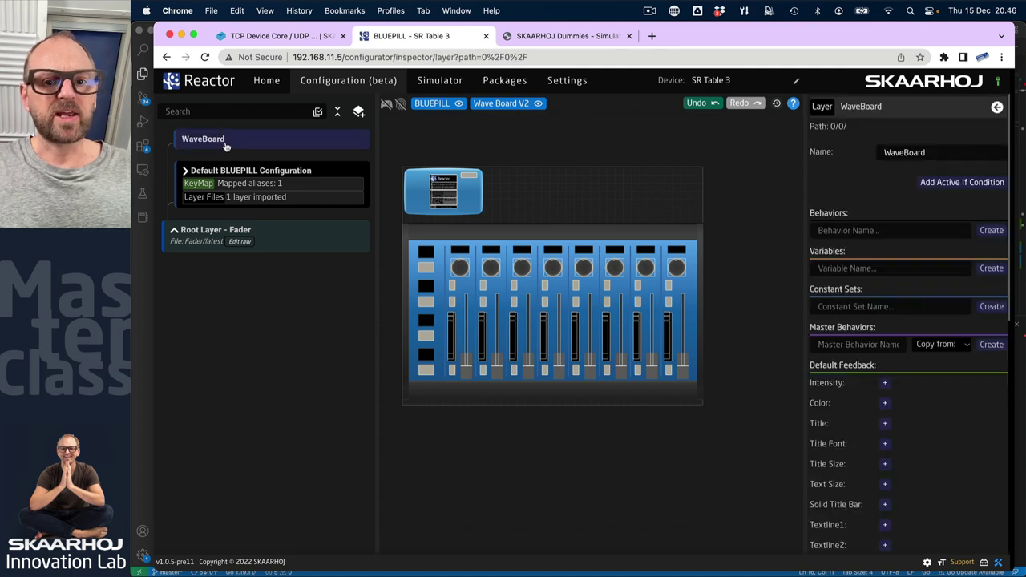
{"action": "left_click", "coordinate": [426, 372]}
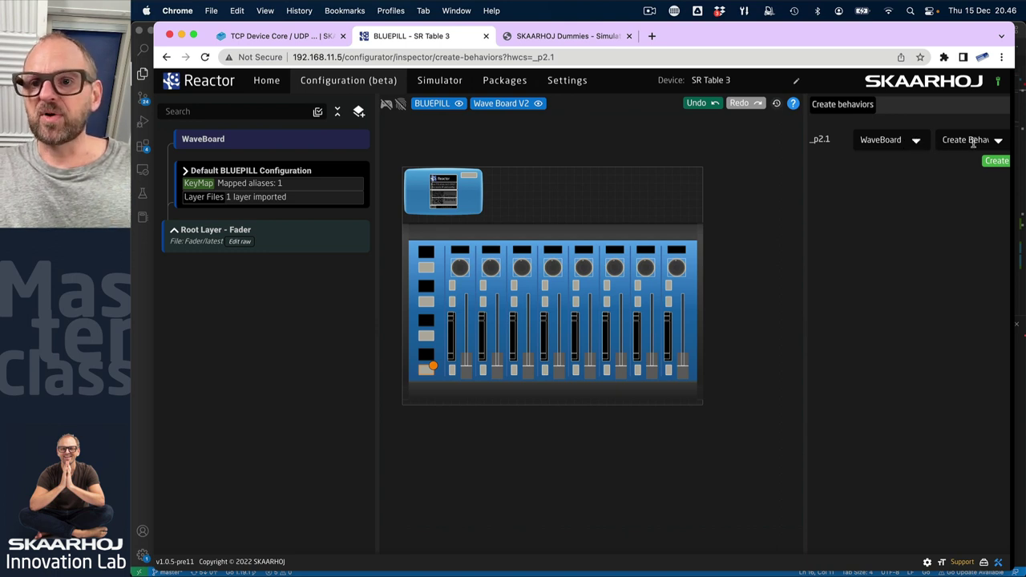
{"action": "left_click", "coordinate": [996, 161]}
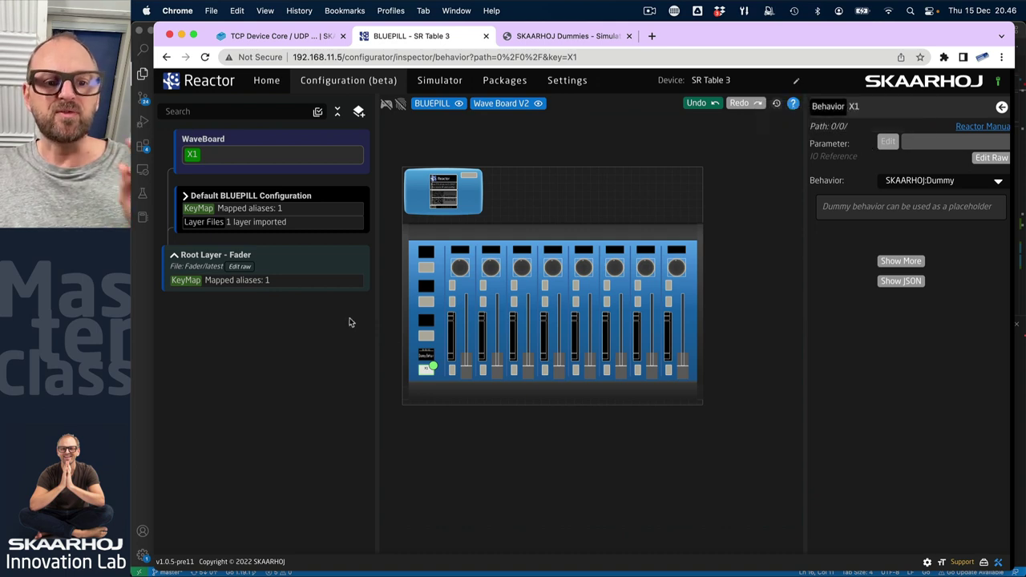
Set the new behavior's parameter to the TCP Generic Model's Cowboy Trigger with the command value "Hey!".
{"action": "left_click", "coordinate": [886, 142]}
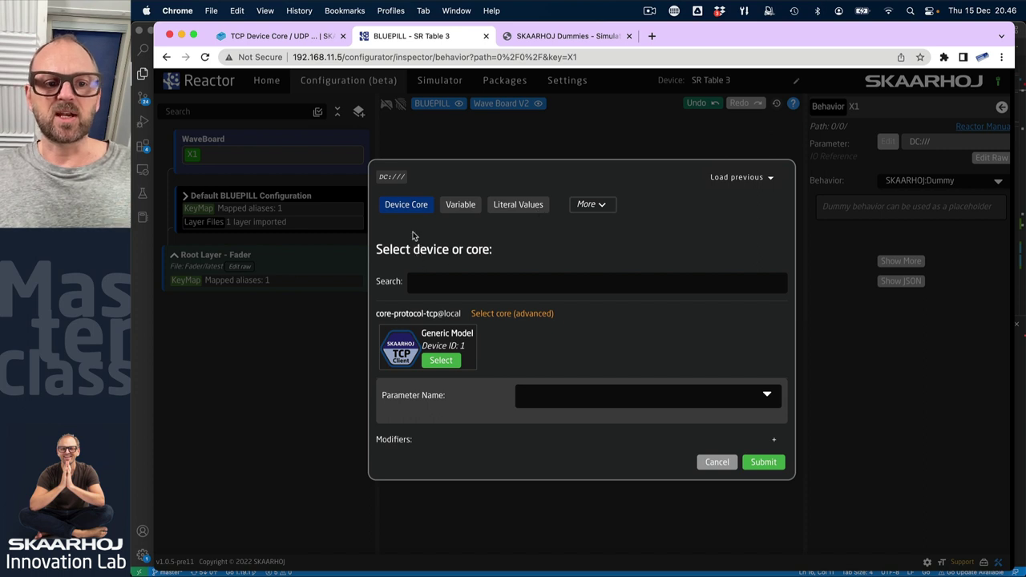
{"action": "left_click", "coordinate": [441, 361]}
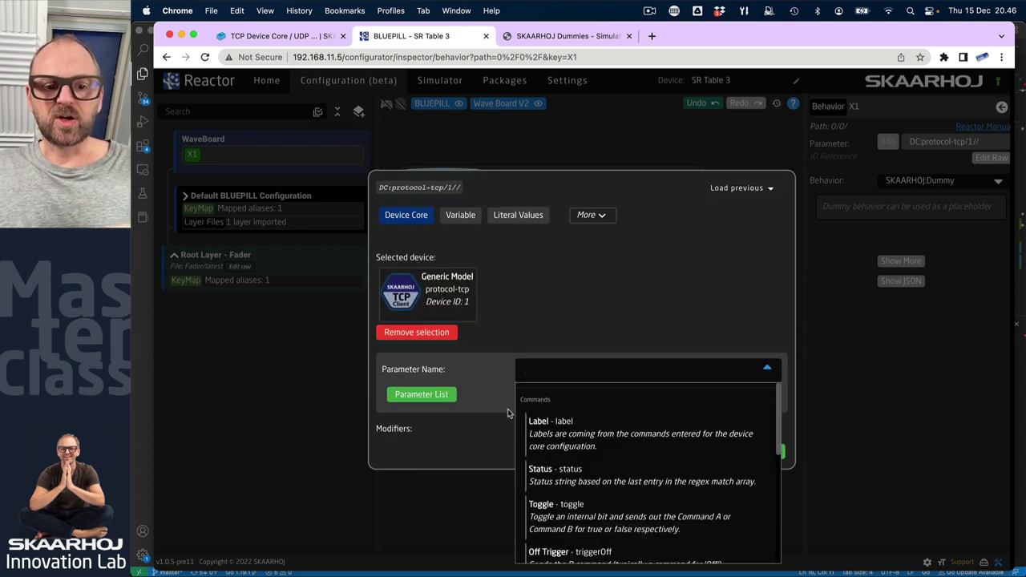
{"action": "scroll", "coordinate": [627, 460], "scroll_direction": "down", "scroll_amount": 5}
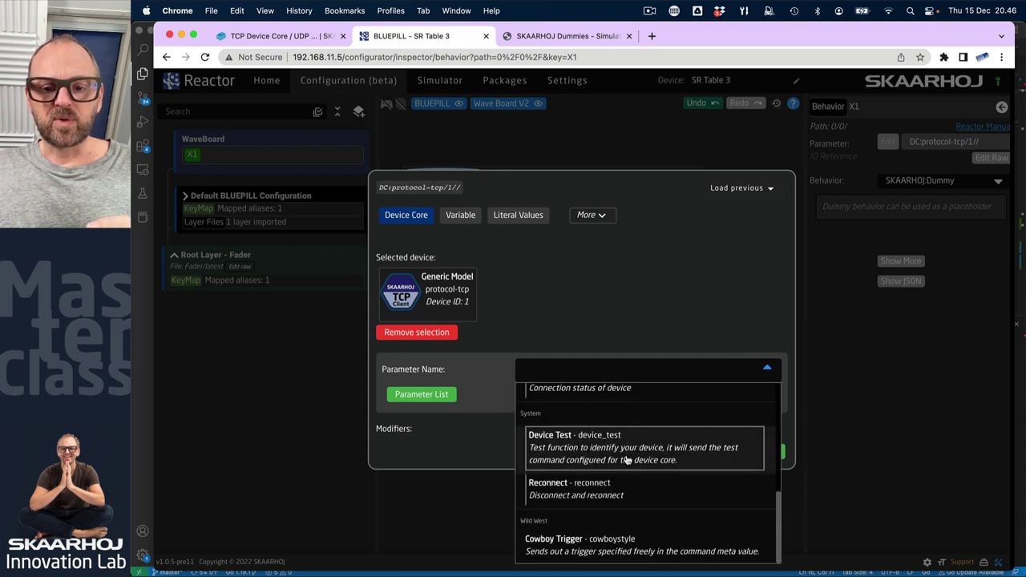
{"action": "left_click", "coordinate": [601, 547]}
{"action": "left_click", "coordinate": [558, 386]}
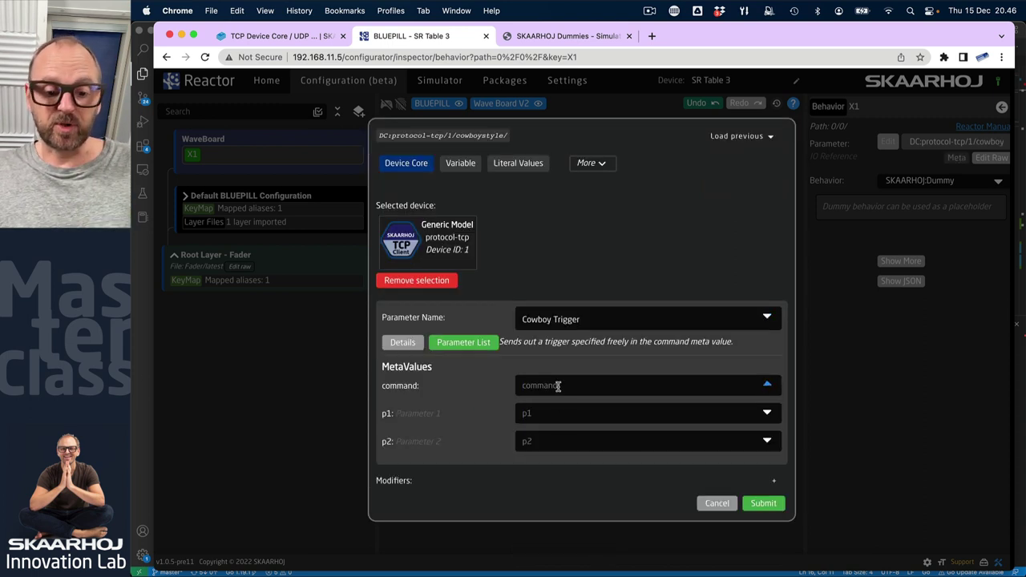
{"action": "type", "text": "Hey!"}
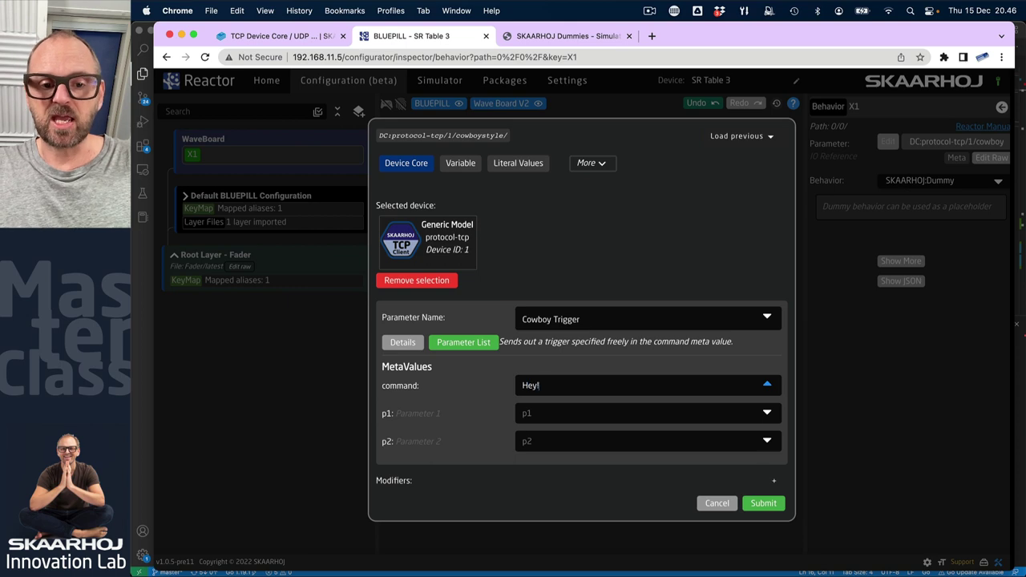
{"action": "left_click", "coordinate": [762, 504]}
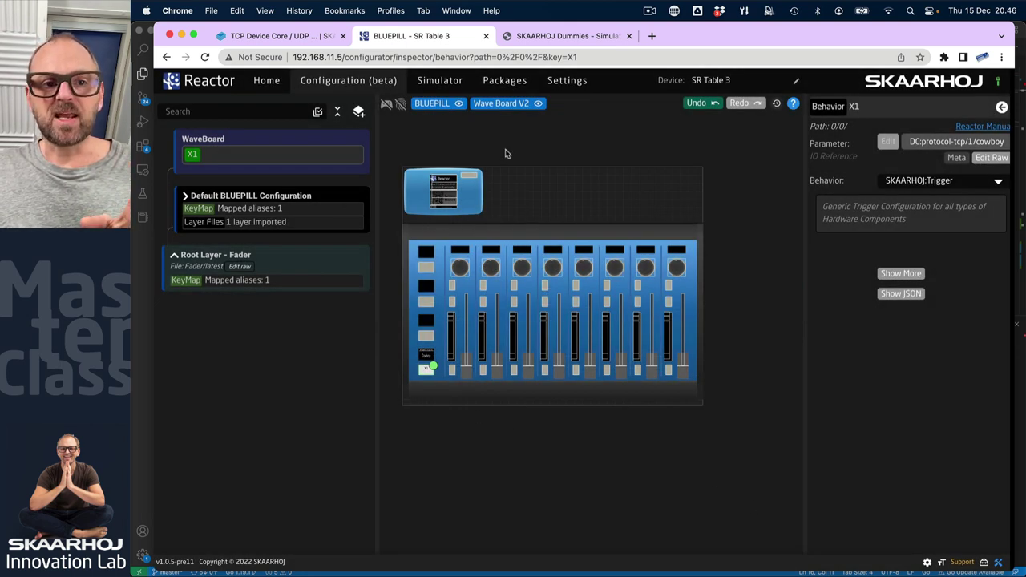
Fire the Cowboy button repeatedly on the simulated panel and check the commands received in Visual Studio Code's ipserver terminal.
{"action": "left_click", "coordinate": [565, 36]}
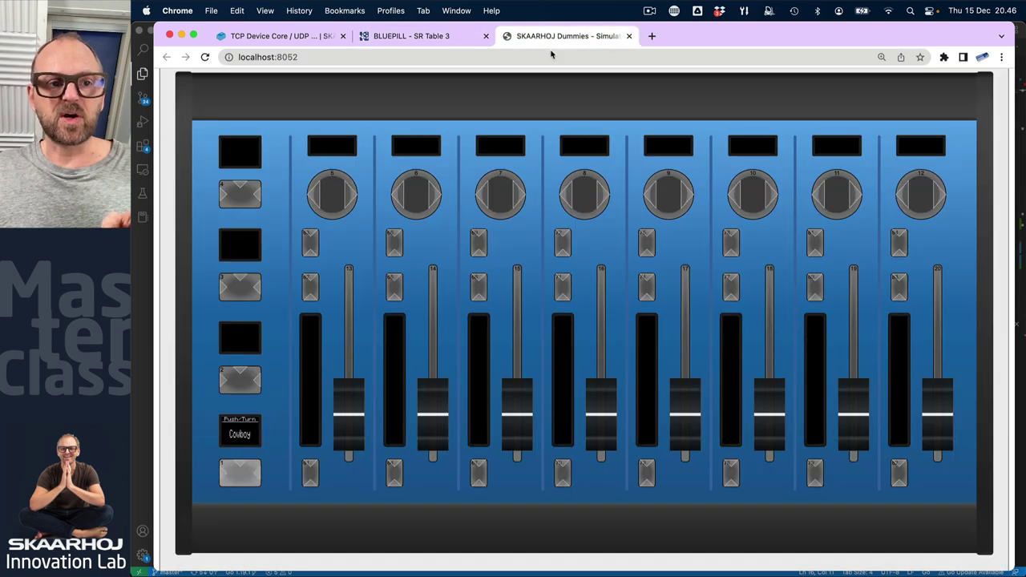
{"action": "left_click", "coordinate": [240, 473]}
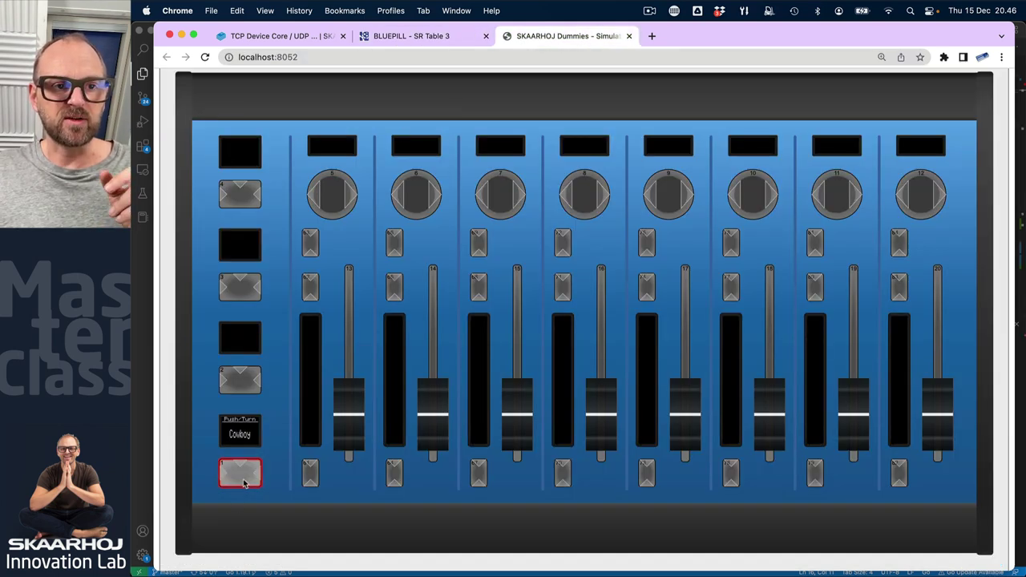
{"action": "left_click", "coordinate": [242, 479]}
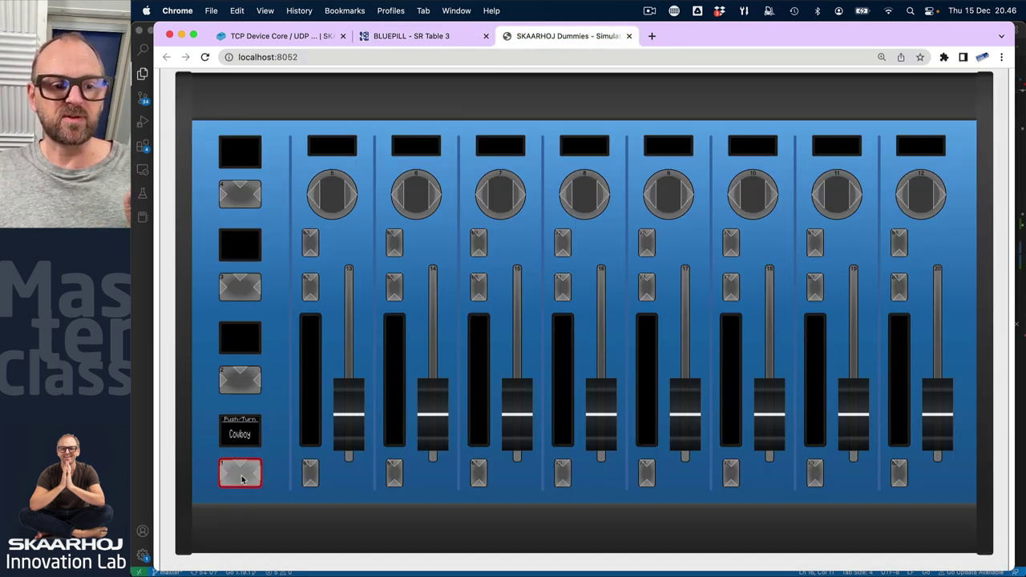
{"action": "left_click", "coordinate": [242, 479]}
{"action": "key", "text": "super+Tab"}
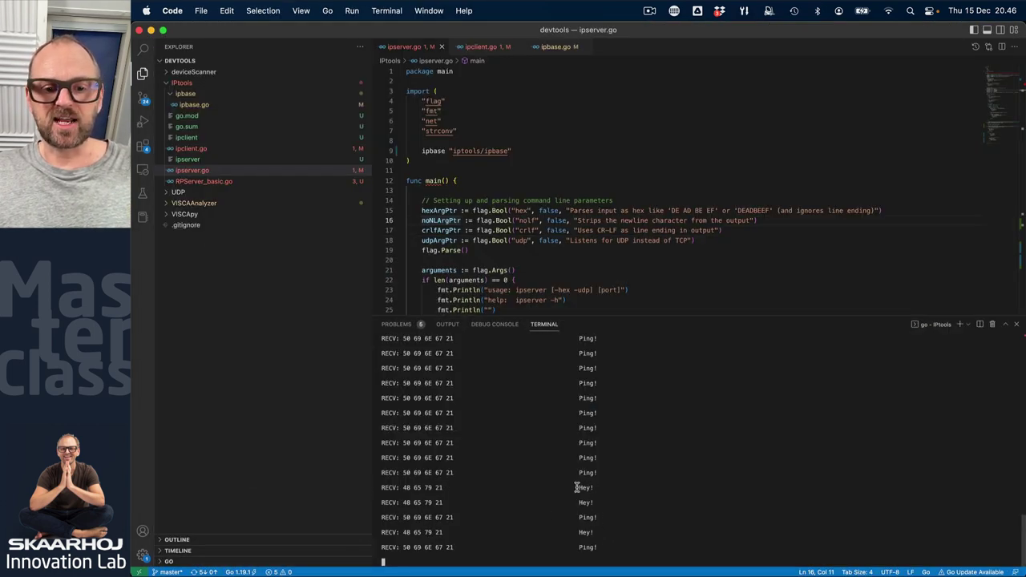
{"action": "double_click", "coordinate": [588, 487]}
{"action": "double_click", "coordinate": [586, 503]}
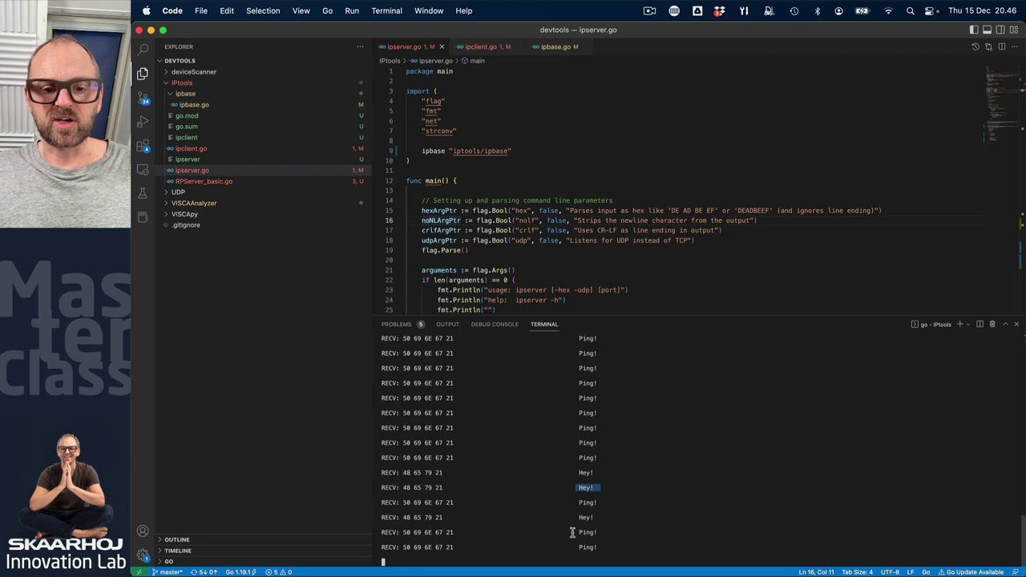
{"action": "double_click", "coordinate": [586, 517]}
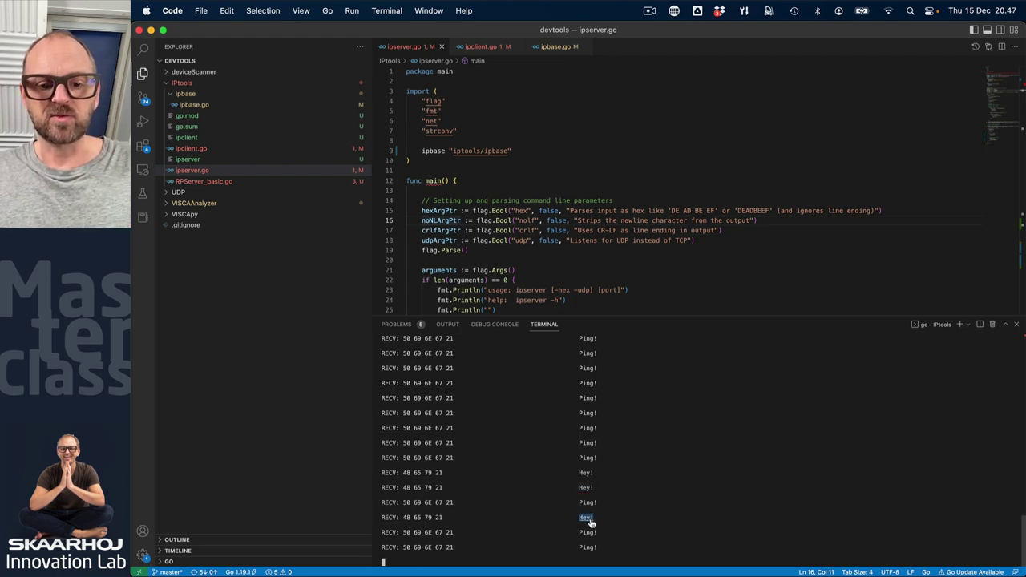
Switch back to Chrome and open the WaveBoard layer for inspection in Reactor's configuration.
{"action": "key", "text": "super+Tab"}
{"action": "key", "text": "super+Tab"}
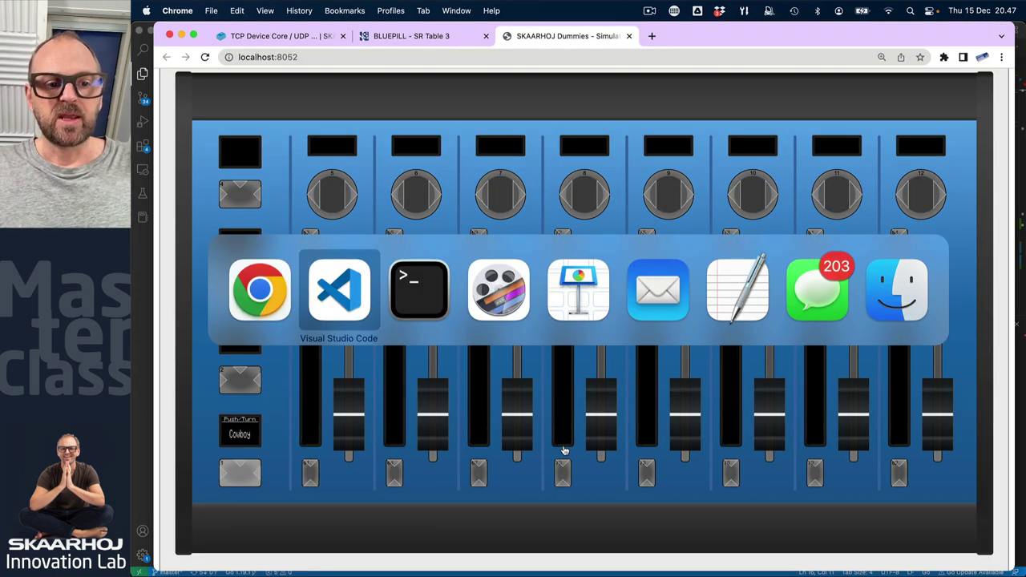
{"action": "key", "text": "super+Tab"}
{"action": "key", "text": "super+Tab"}
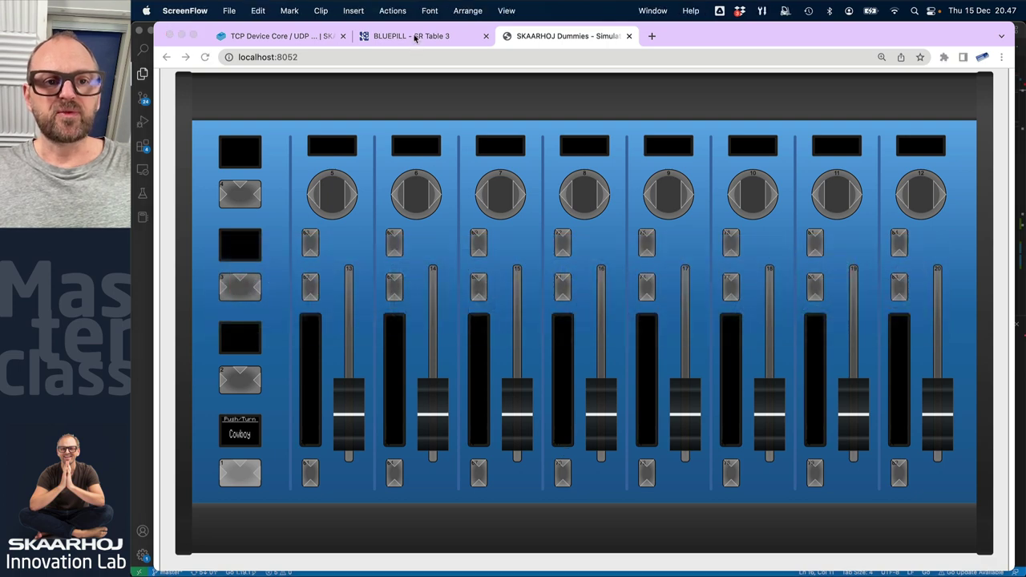
{"action": "key", "text": "super+Tab"}
{"action": "left_click", "coordinate": [416, 36]}
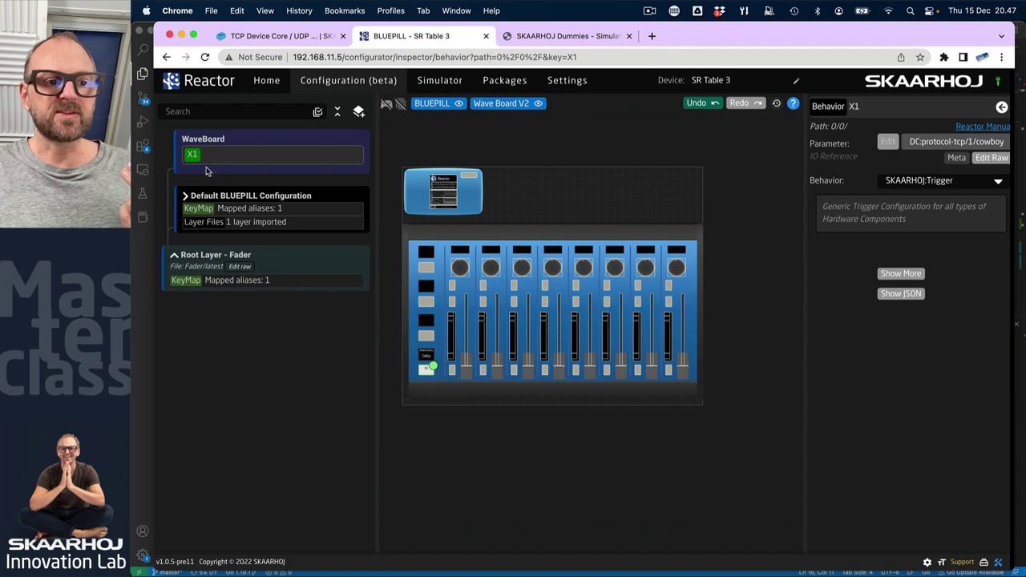
{"action": "right_click", "coordinate": [244, 140]}
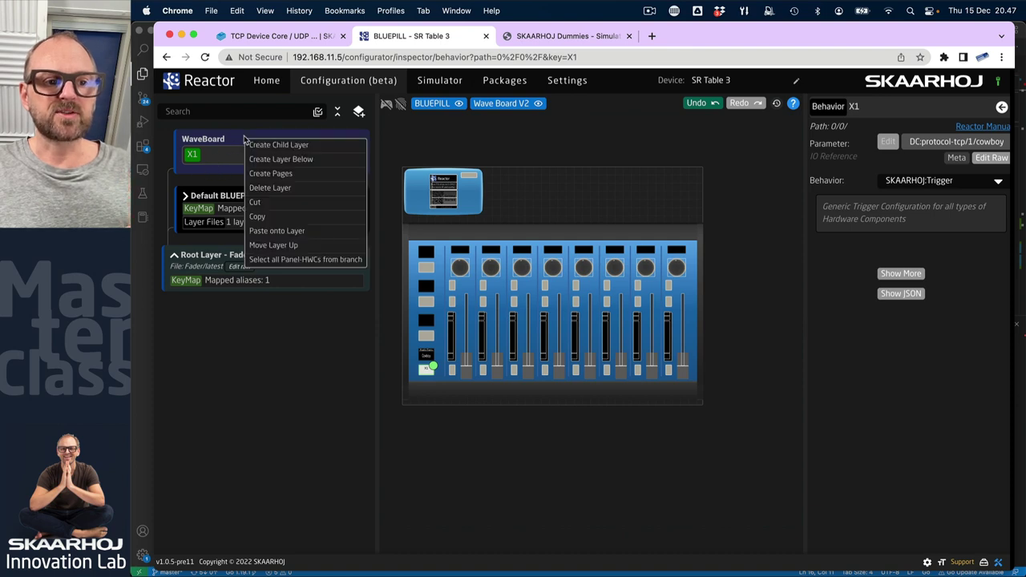
{"action": "left_click", "coordinate": [225, 162]}
{"action": "left_click", "coordinate": [250, 143]}
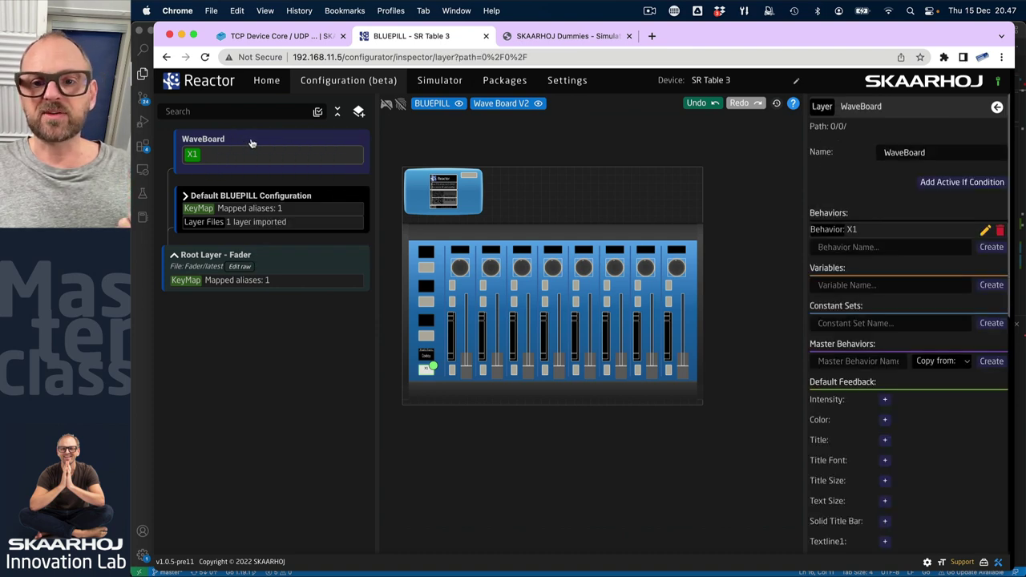
Create a master behavior named FaderVolume on the WaveBoard layer, leaving the variable name blank.
{"action": "left_click", "coordinate": [904, 285]}
{"action": "type", "text": "FaderVal"}
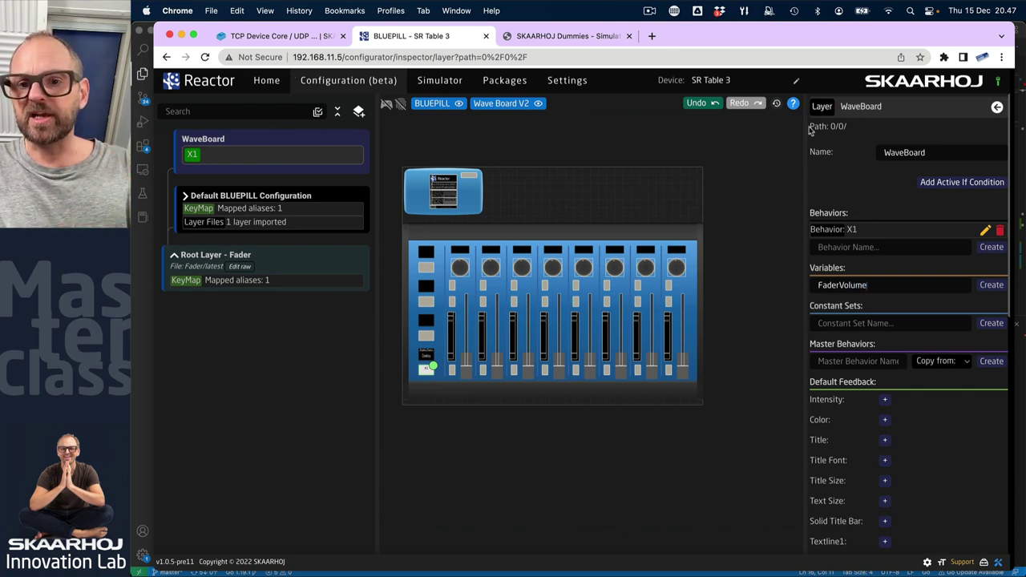
{"action": "left_click_drag", "start_coordinate": [872, 285], "coordinate": [783, 288]}
{"action": "key", "text": "super+c"}
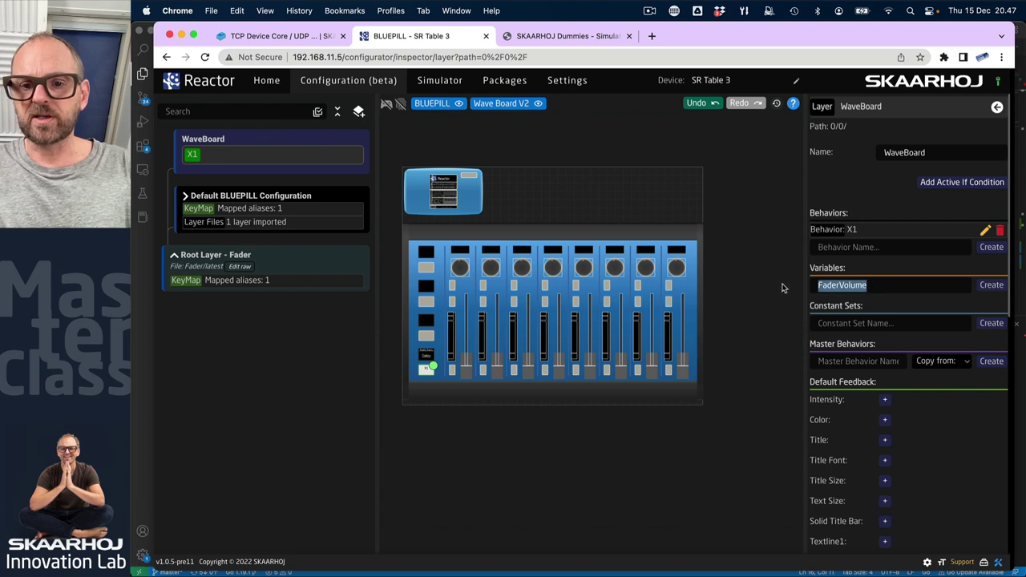
{"action": "key", "text": "BackSpace"}
{"action": "scroll", "coordinate": [922, 367], "scroll_direction": "down", "scroll_amount": 1}
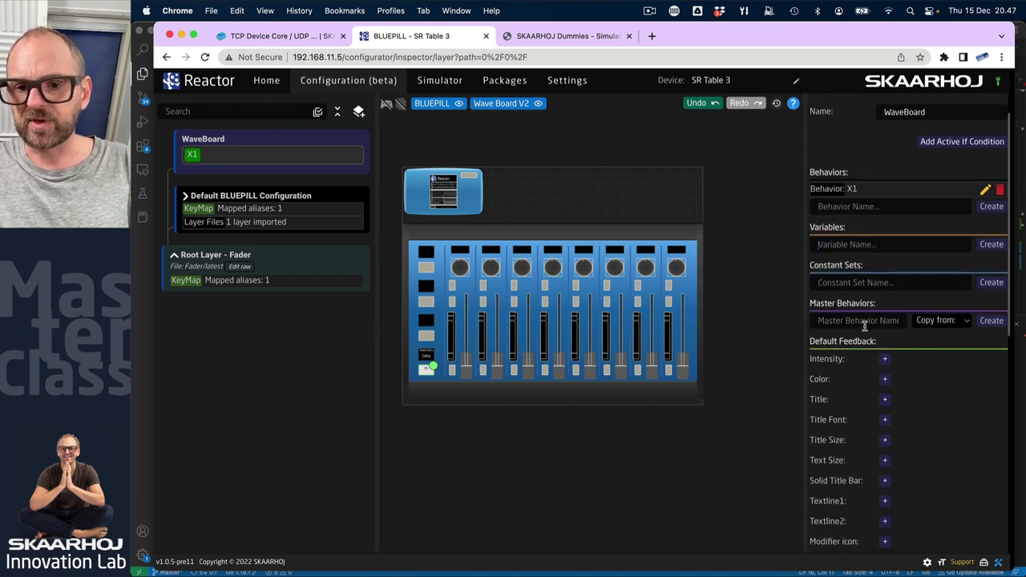
{"action": "left_click", "coordinate": [864, 322]}
{"action": "key", "text": "super+v"}
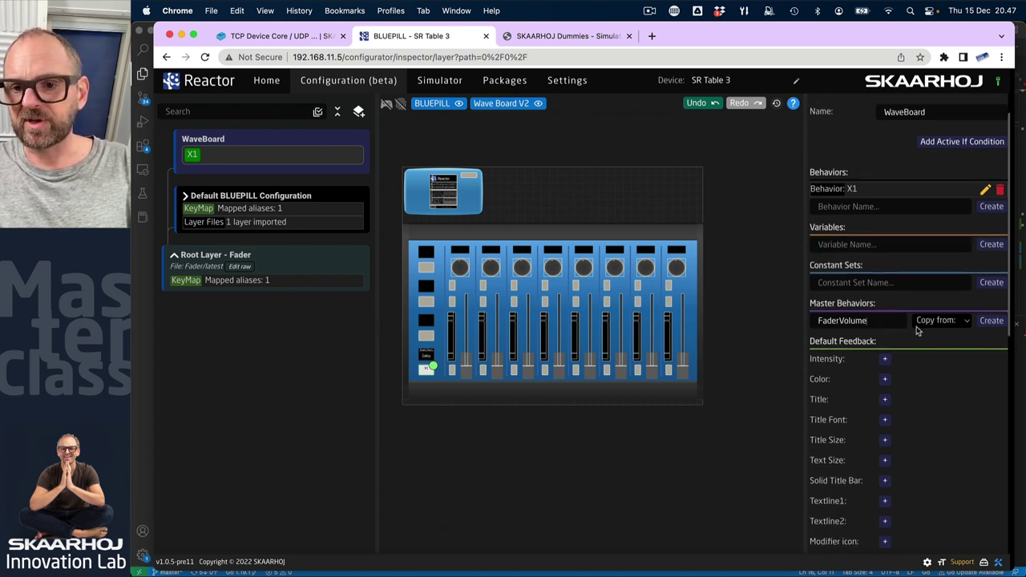
{"action": "left_click", "coordinate": [991, 321]}
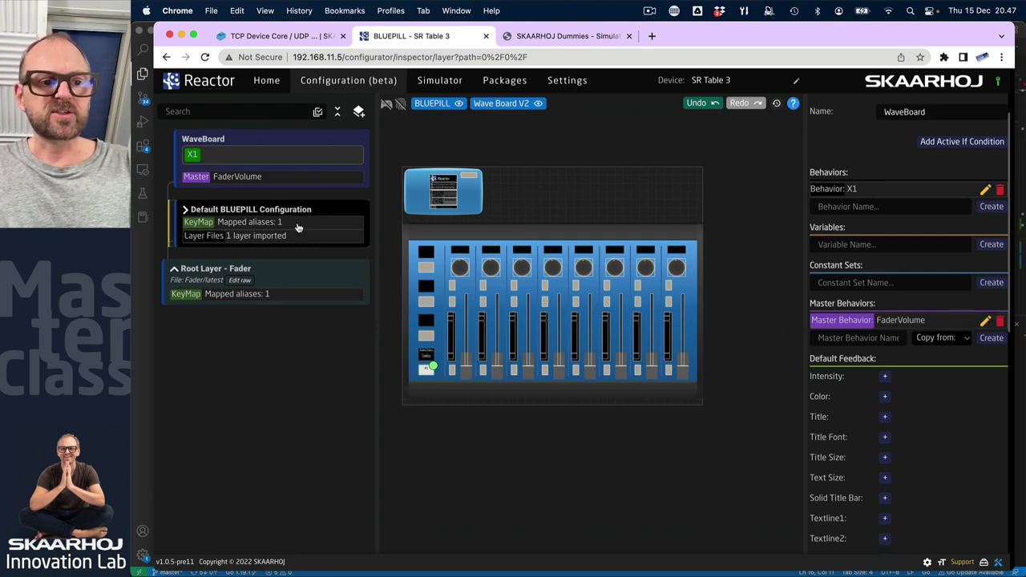
Add a second master behavior named EncoderVolume to the WaveBoard layer.
{"action": "left_click", "coordinate": [866, 338]}
{"action": "type", "text": "EncoderVolume"}
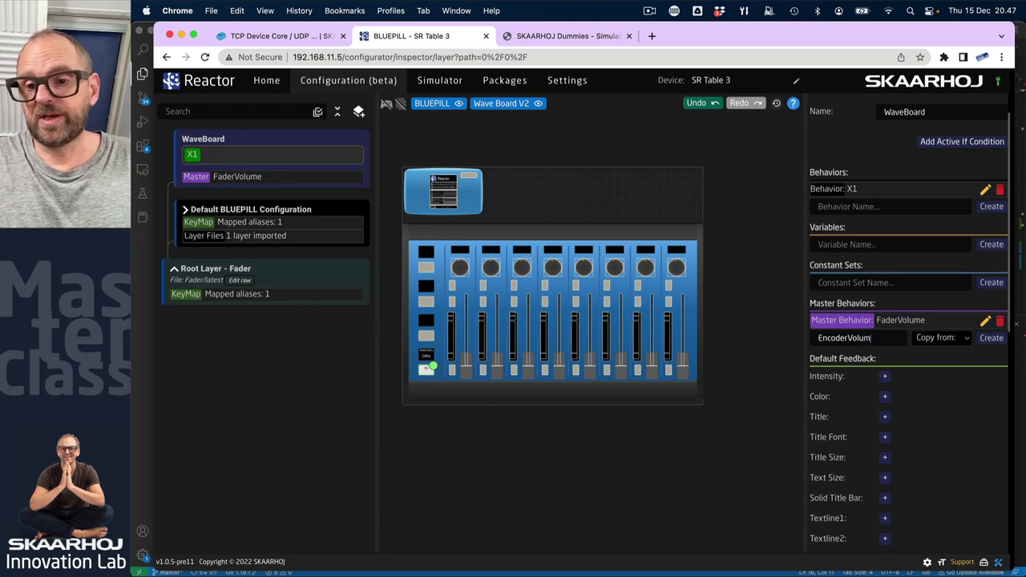
{"action": "left_click", "coordinate": [990, 338]}
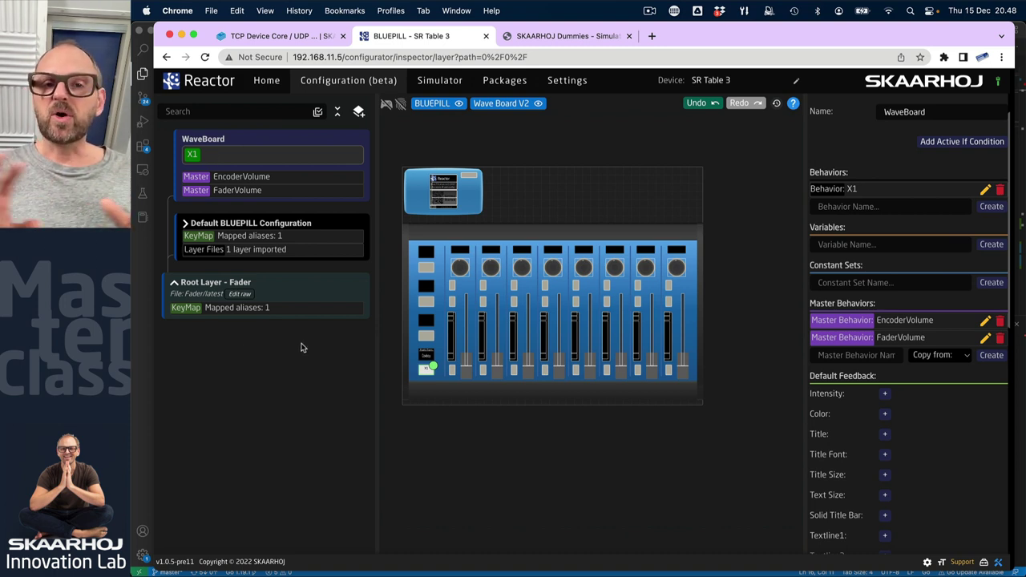
Review the default configurations offered for the Wave Board V2 panel on the home page, and return to the project's configuration.
{"action": "left_click", "coordinate": [266, 83]}
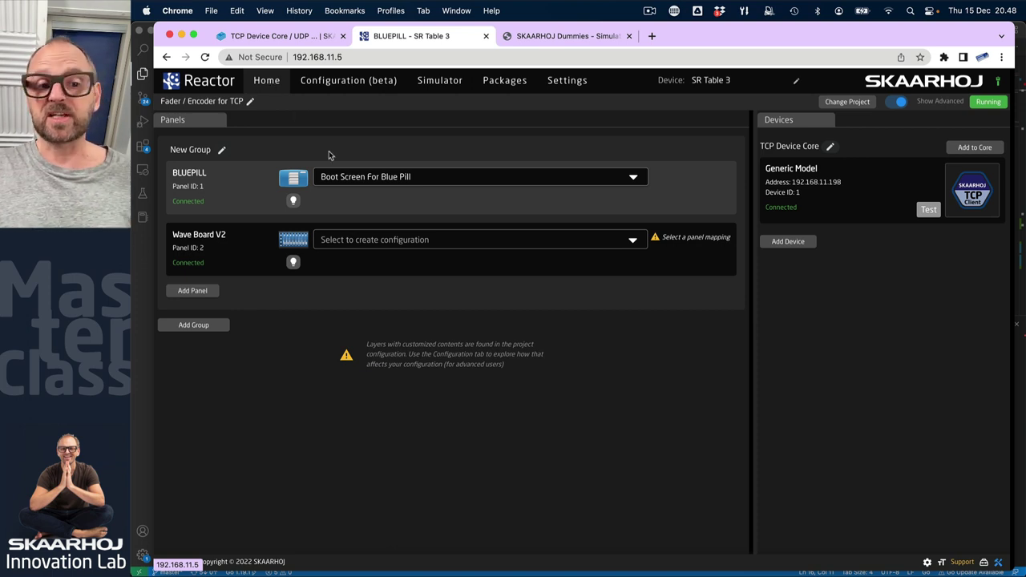
{"action": "left_click", "coordinate": [398, 239]}
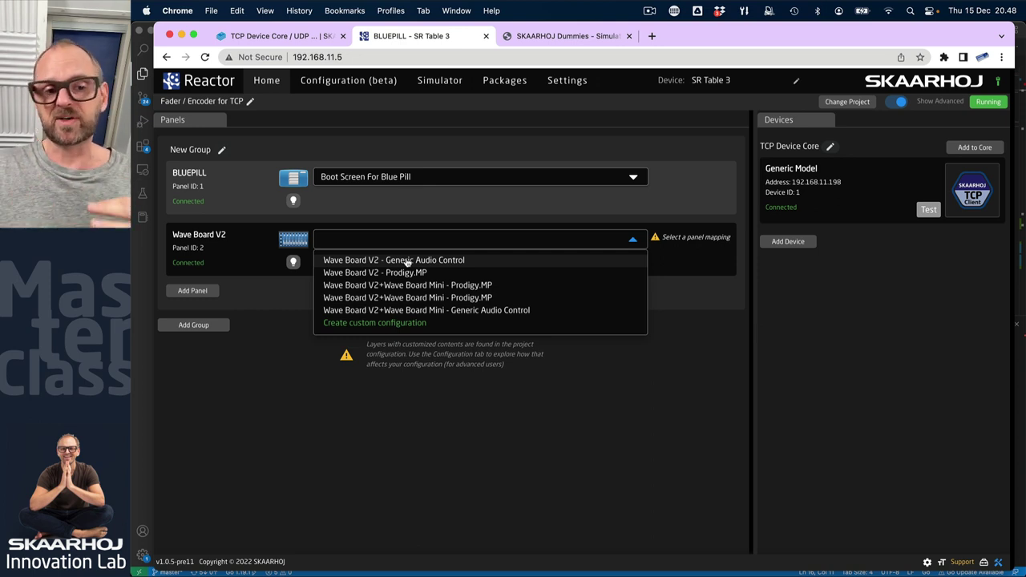
{"action": "left_click", "coordinate": [433, 425]}
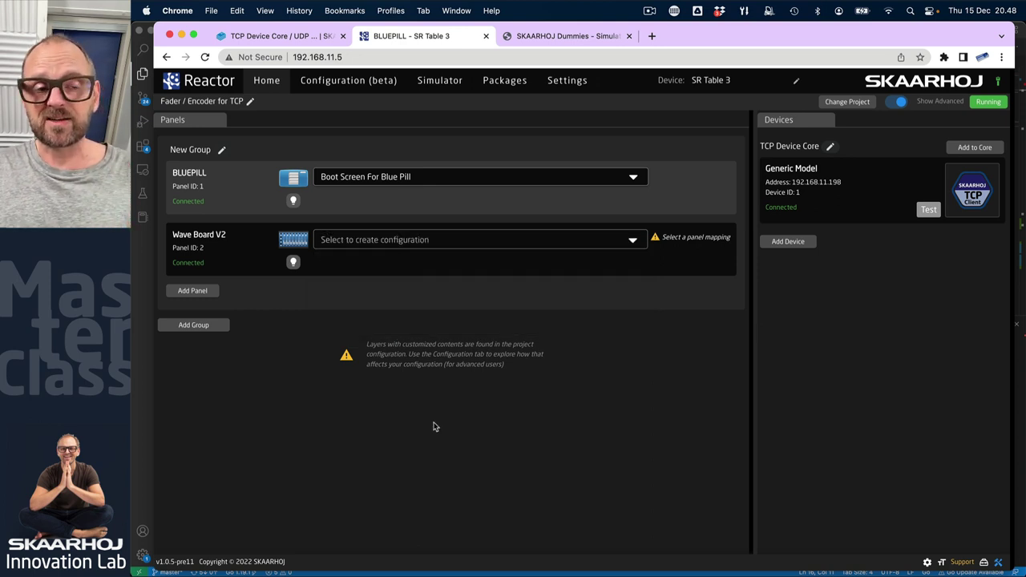
{"action": "left_click", "coordinate": [359, 85]}
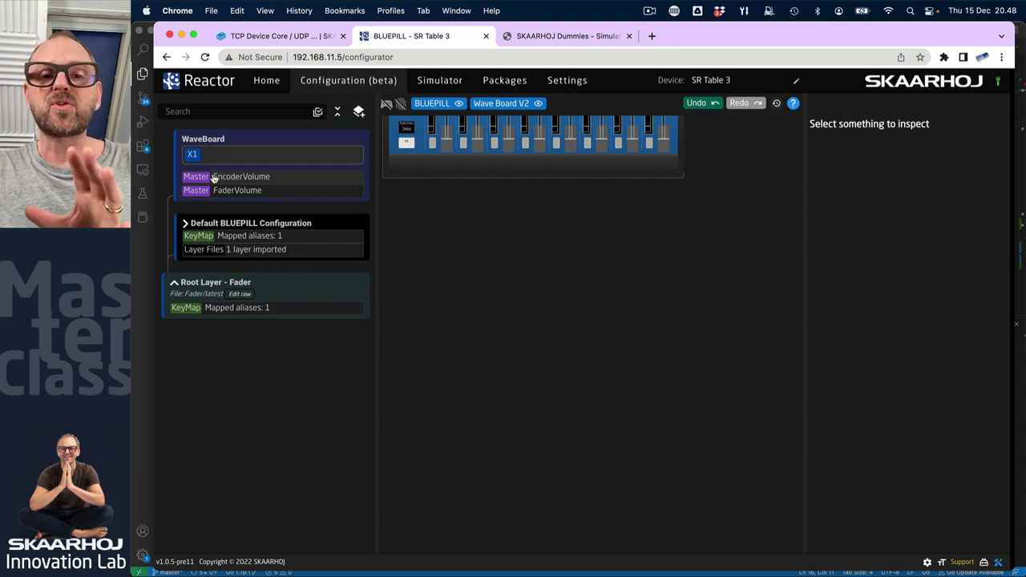
Open the Fader root layer's raw JSON and examine its HWCKeyMap entry mapping "_p2.1" to X1.
{"action": "left_click", "coordinate": [239, 294]}
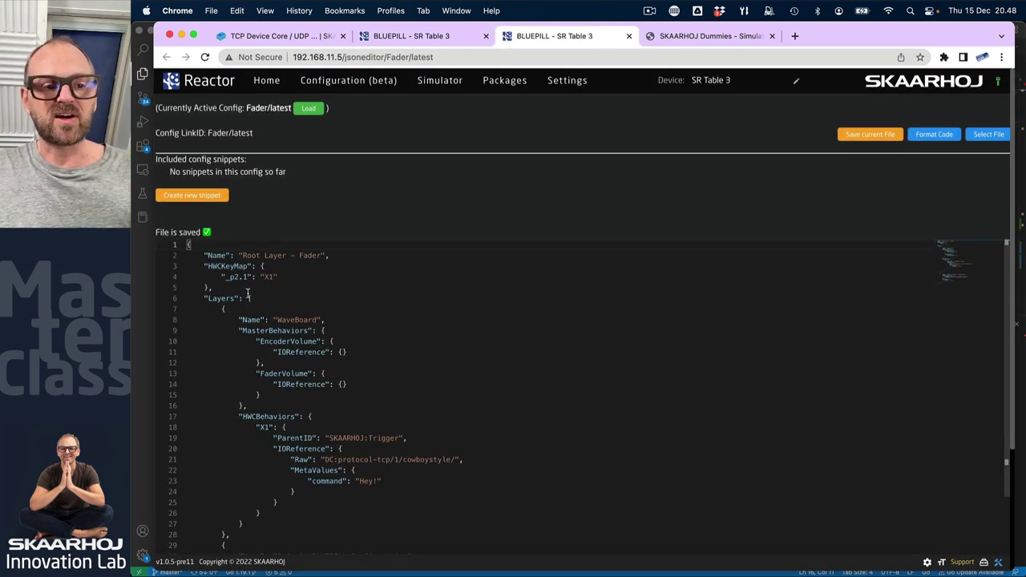
{"action": "scroll", "coordinate": [259, 305], "scroll_direction": "down", "scroll_amount": 3}
{"action": "scroll", "coordinate": [241, 281], "scroll_direction": "up", "scroll_amount": 3}
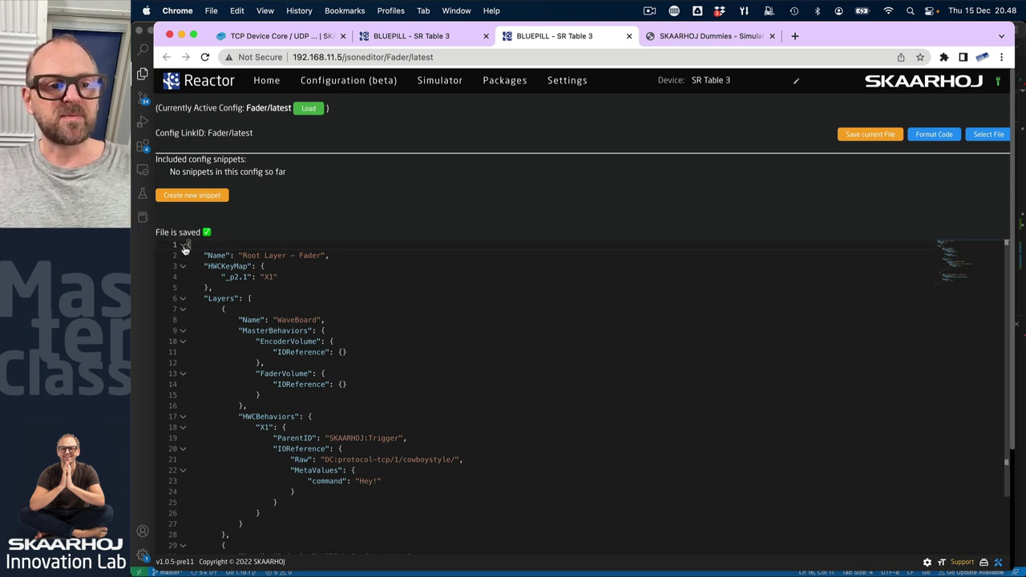
{"action": "mouse_move", "coordinate": [291, 259]}
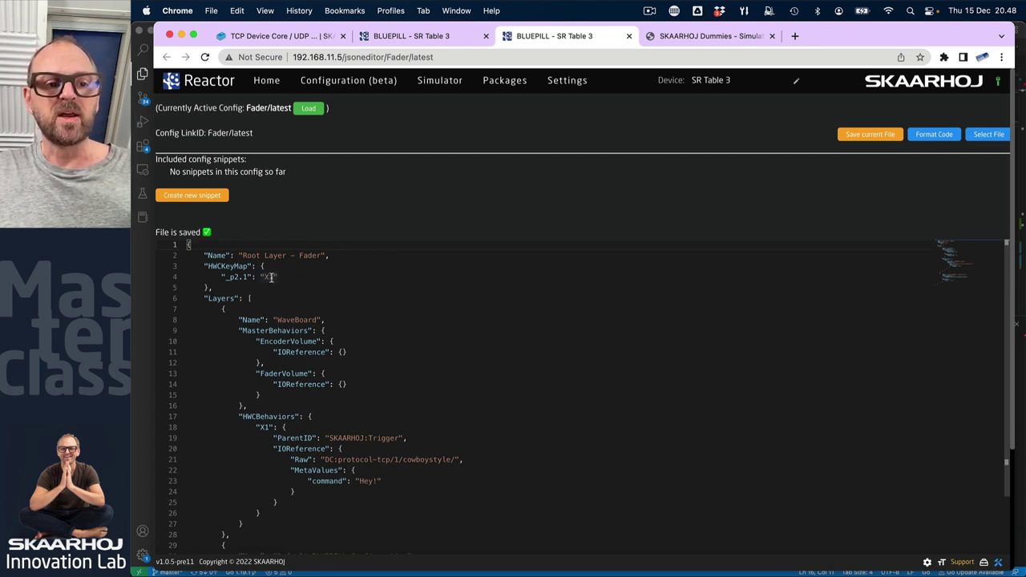
{"action": "left_click_drag", "start_coordinate": [227, 278], "coordinate": [246, 277]}
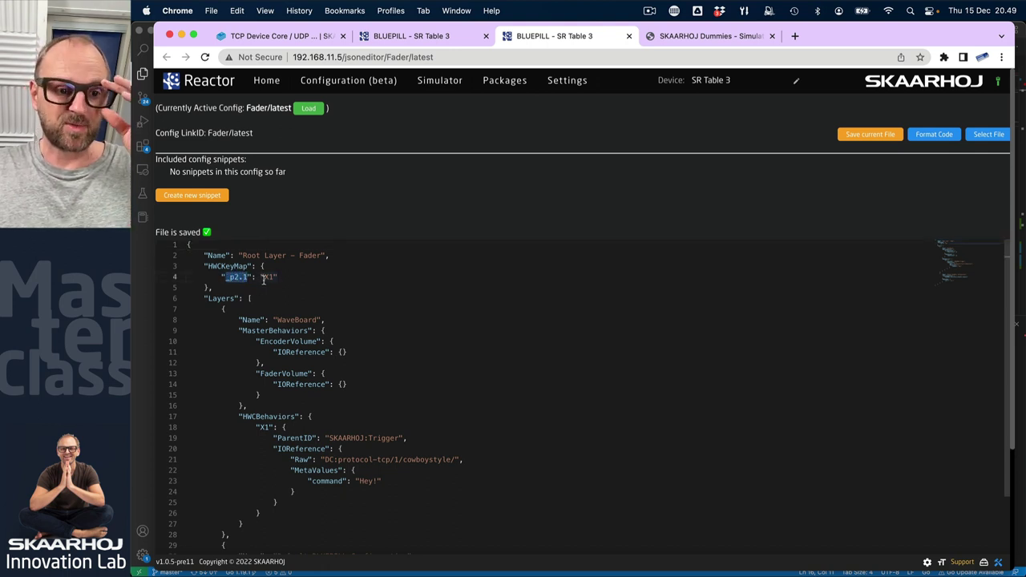
{"action": "scroll", "coordinate": [296, 287], "scroll_direction": "down", "scroll_amount": 3}
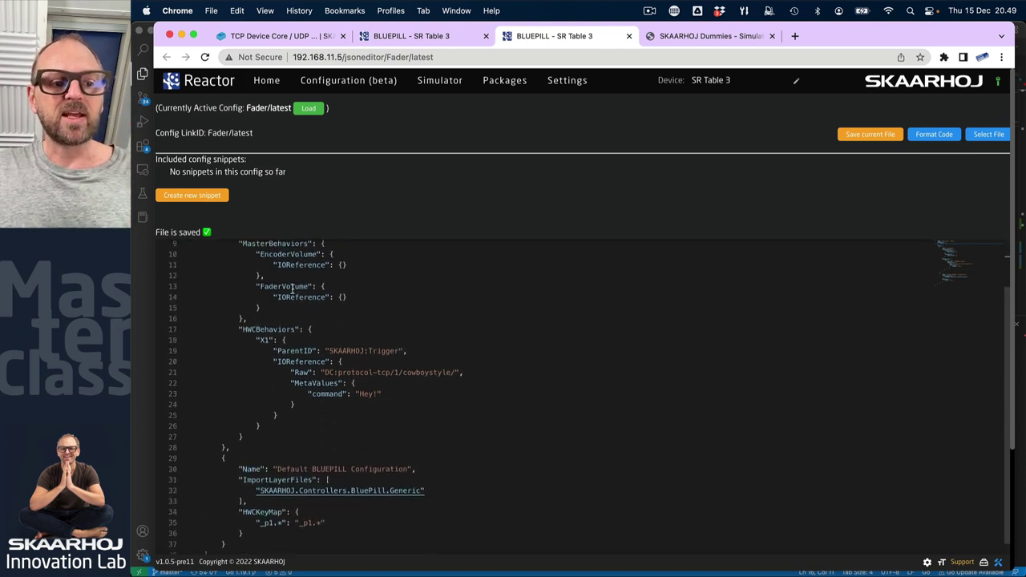
{"action": "scroll", "coordinate": [293, 289], "scroll_direction": "up", "scroll_amount": 3}
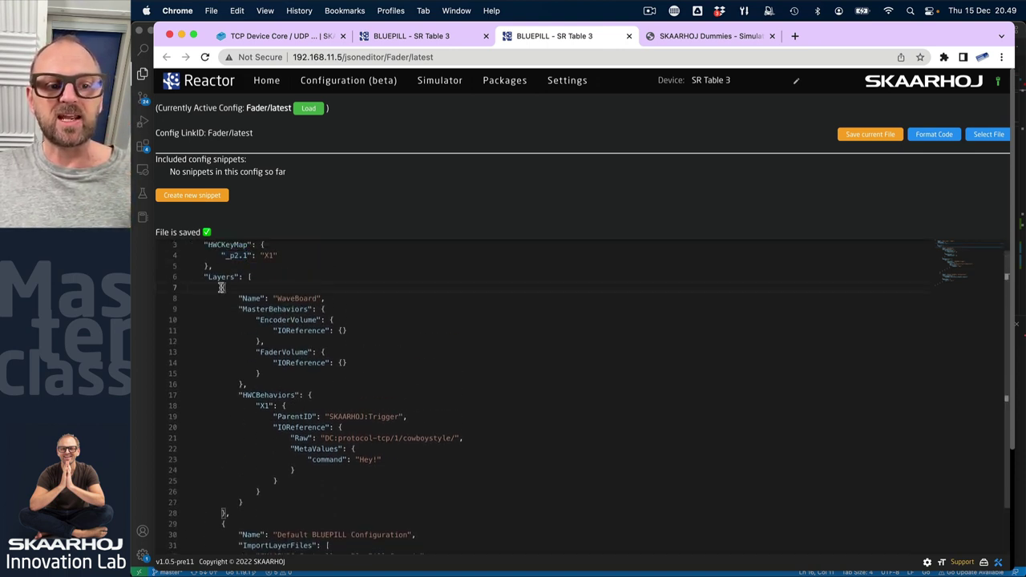
Examine the WaveBoard and Default BLUEPILL Configuration entries in the Layers array, and fold the Default BLUEPILL Configuration block.
{"action": "left_click_drag", "start_coordinate": [222, 287], "coordinate": [301, 520]}
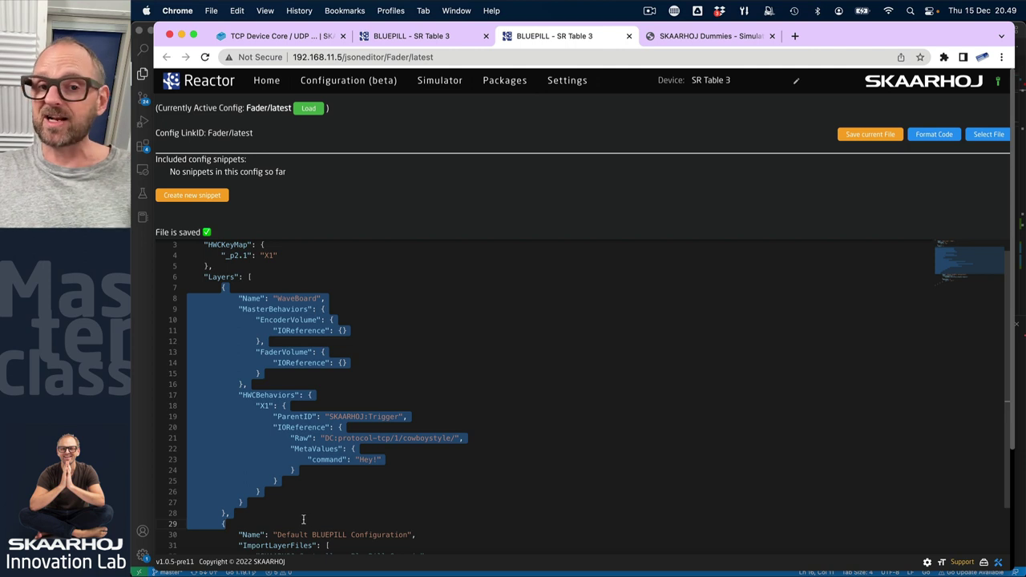
{"action": "scroll", "coordinate": [309, 508], "scroll_direction": "down", "scroll_amount": 5}
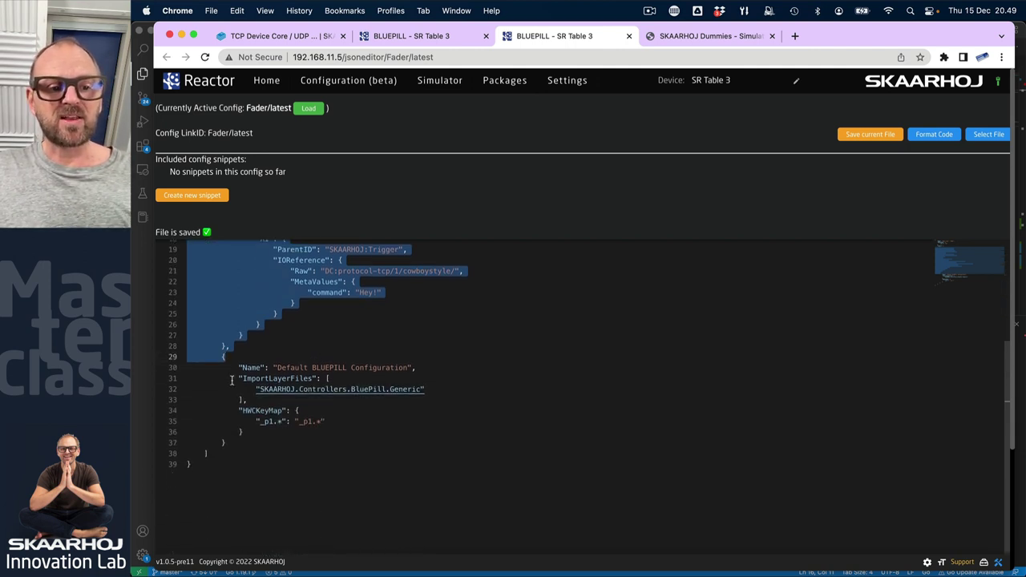
{"action": "left_click", "coordinate": [237, 356]}
{"action": "mouse_move", "coordinate": [342, 365]}
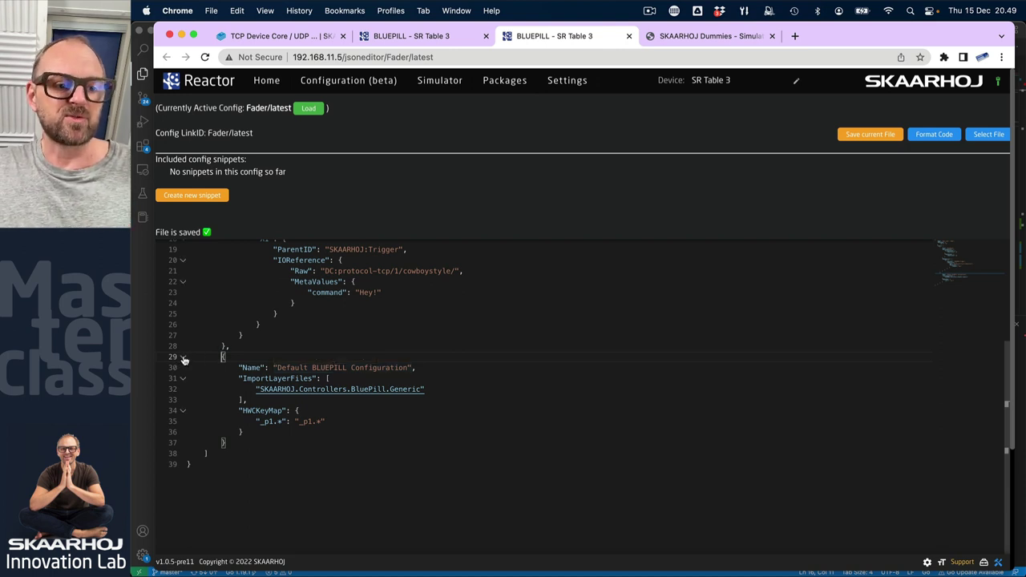
{"action": "left_click", "coordinate": [184, 360]}
{"action": "scroll", "coordinate": [326, 346], "scroll_direction": "up", "scroll_amount": 5}
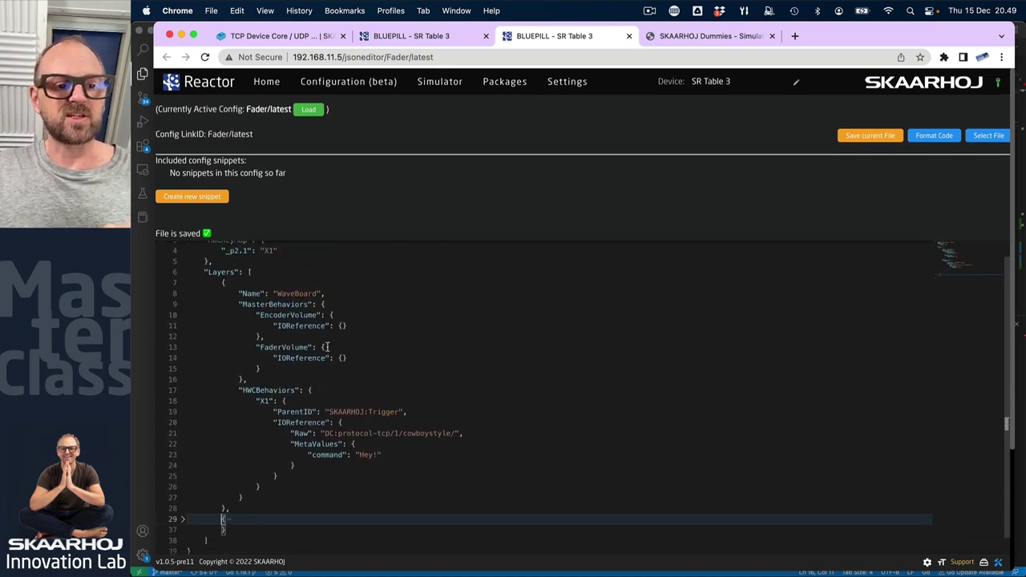
Examine the ParentID and raw IO reference of the X1 behavior under HWCBehaviors, and close the raw JSON editor.
{"action": "mouse_move", "coordinate": [284, 294]}
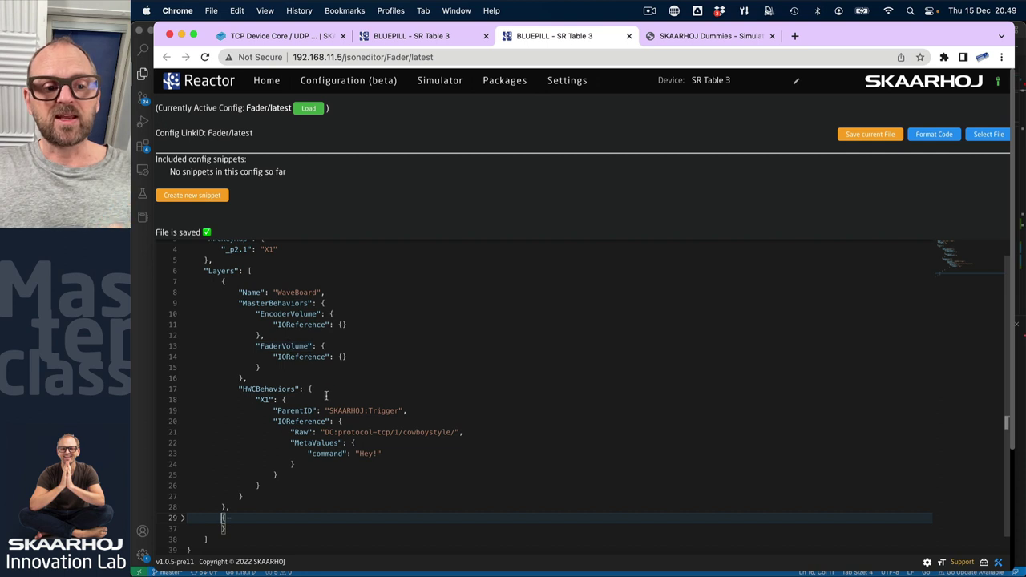
{"action": "left_click_drag", "start_coordinate": [239, 390], "coordinate": [293, 464]}
{"action": "left_click", "coordinate": [265, 399]}
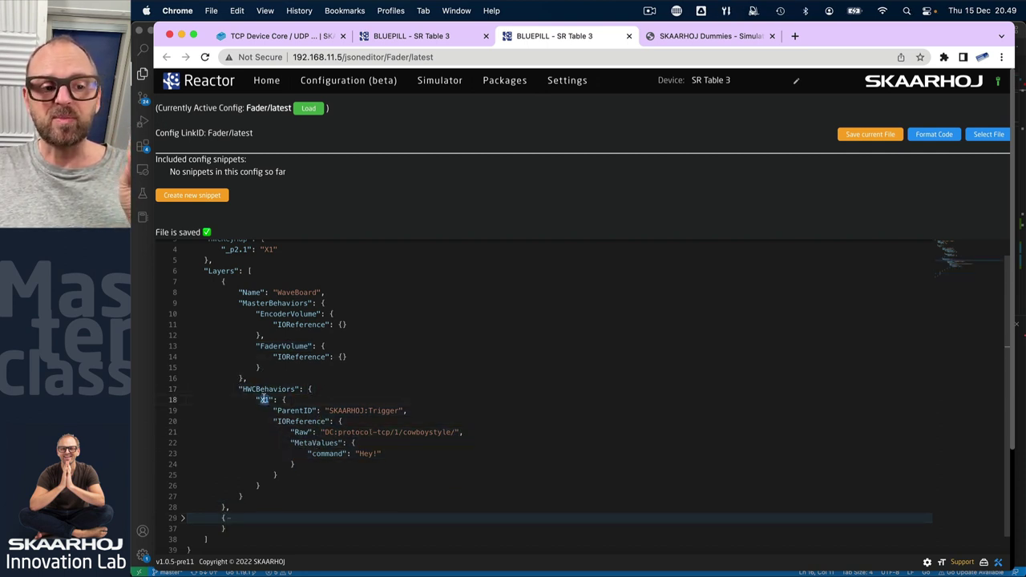
{"action": "double_click", "coordinate": [264, 399]}
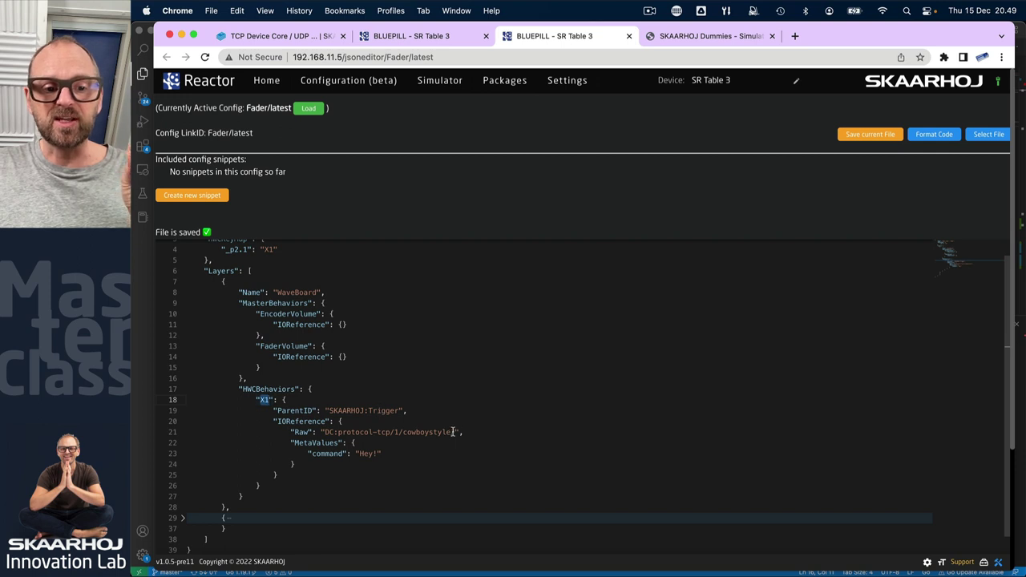
{"action": "left_click_drag", "start_coordinate": [455, 433], "coordinate": [326, 433]}
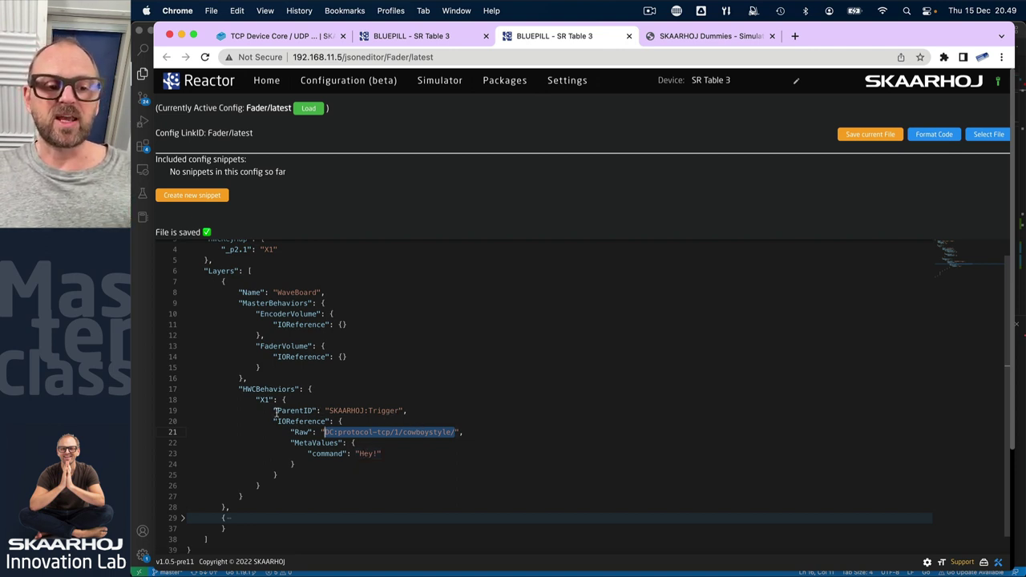
{"action": "left_click_drag", "start_coordinate": [273, 410], "coordinate": [416, 409]}
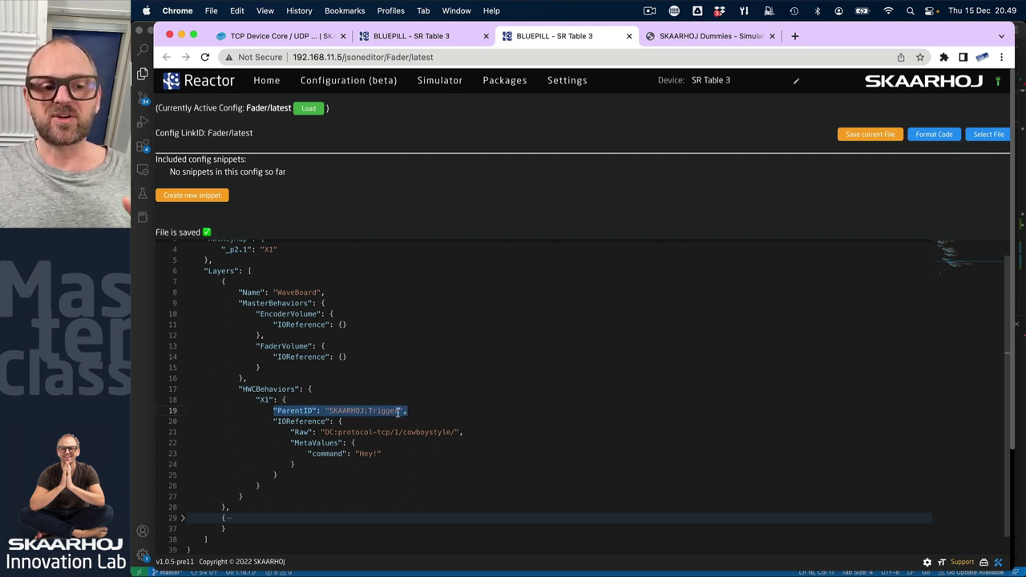
{"action": "left_click", "coordinate": [417, 410]}
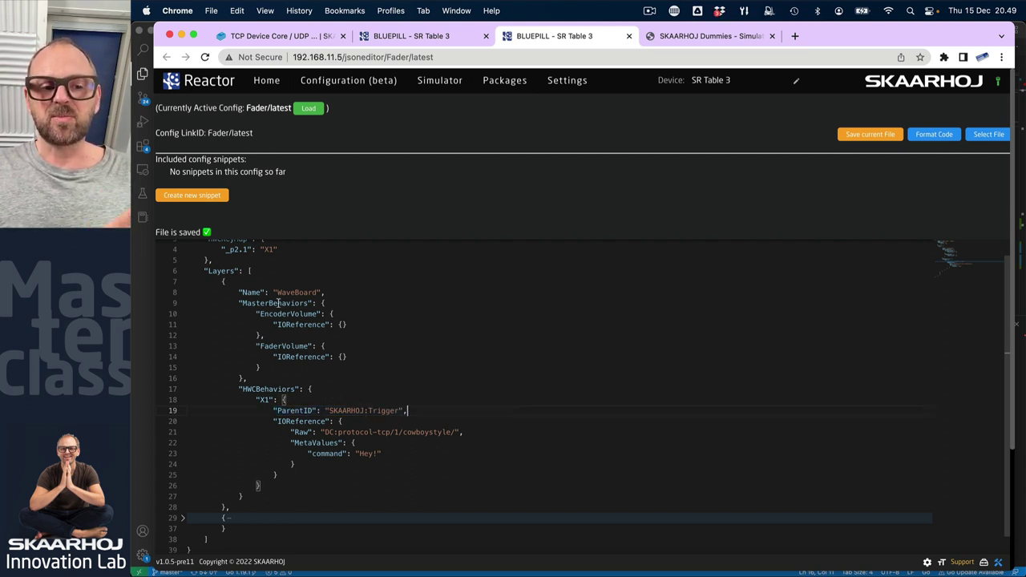
{"action": "mouse_move", "coordinate": [281, 322]}
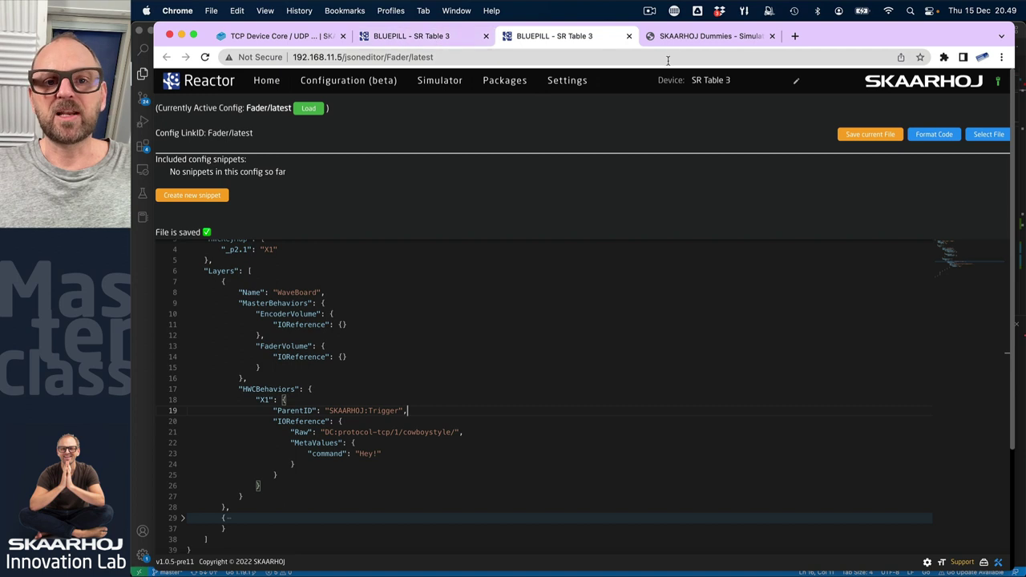
{"action": "left_click", "coordinate": [629, 36]}
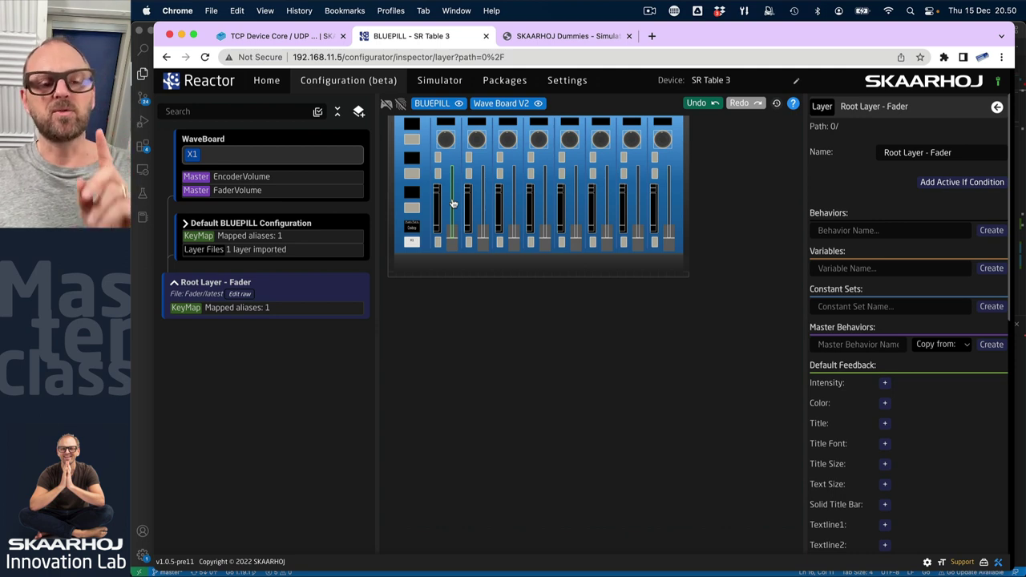
Reopen the Fader root layer's raw JSON and switch to the TCP Device Core wiki article.
{"action": "left_click", "coordinate": [239, 294]}
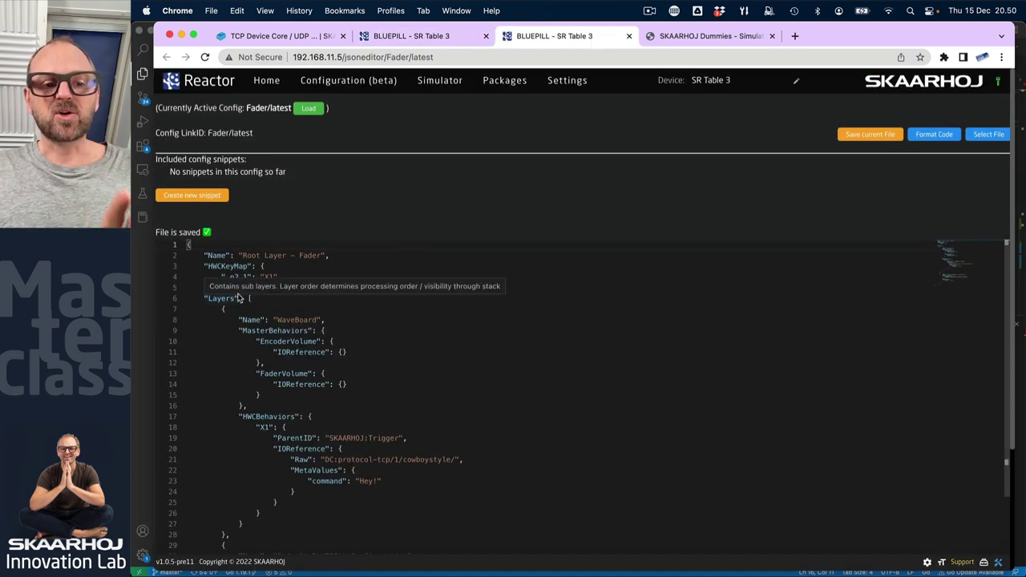
{"action": "scroll", "coordinate": [379, 351], "scroll_direction": "down", "scroll_amount": 3}
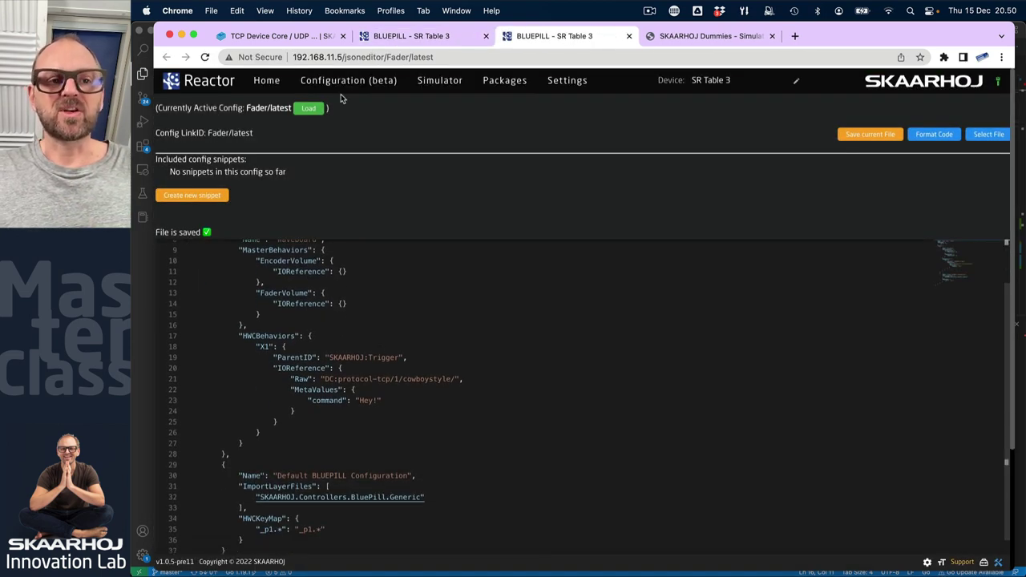
{"action": "left_click", "coordinate": [293, 38]}
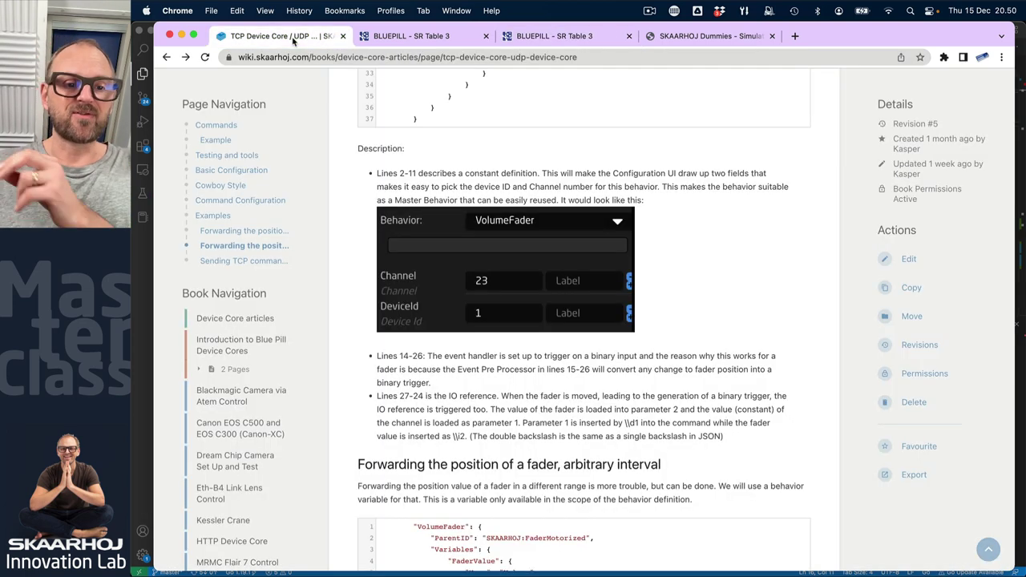
{"action": "scroll", "coordinate": [598, 454], "scroll_direction": "down", "scroll_amount": 5}
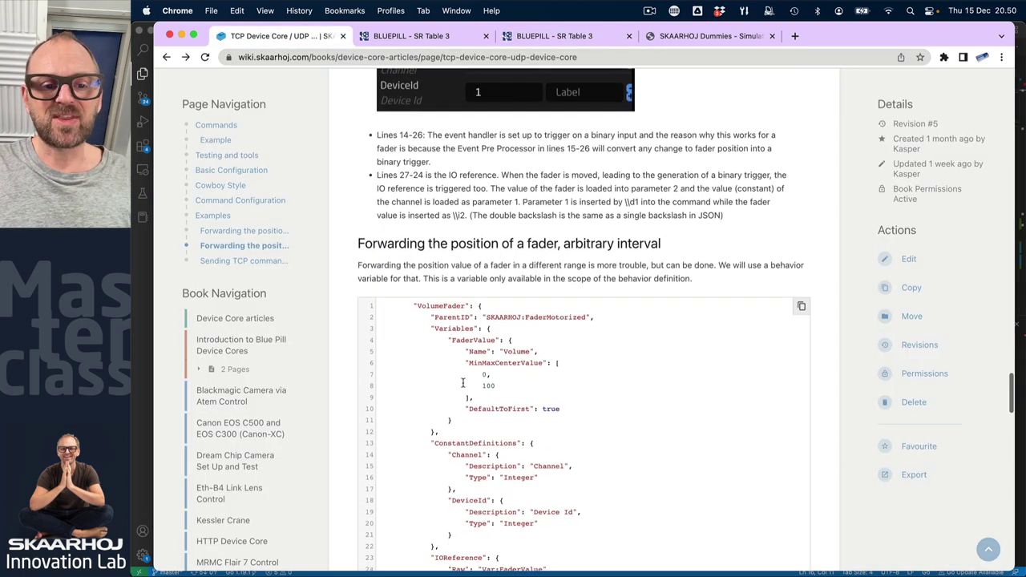
{"action": "left_click_drag", "start_coordinate": [413, 298], "coordinate": [514, 435]}
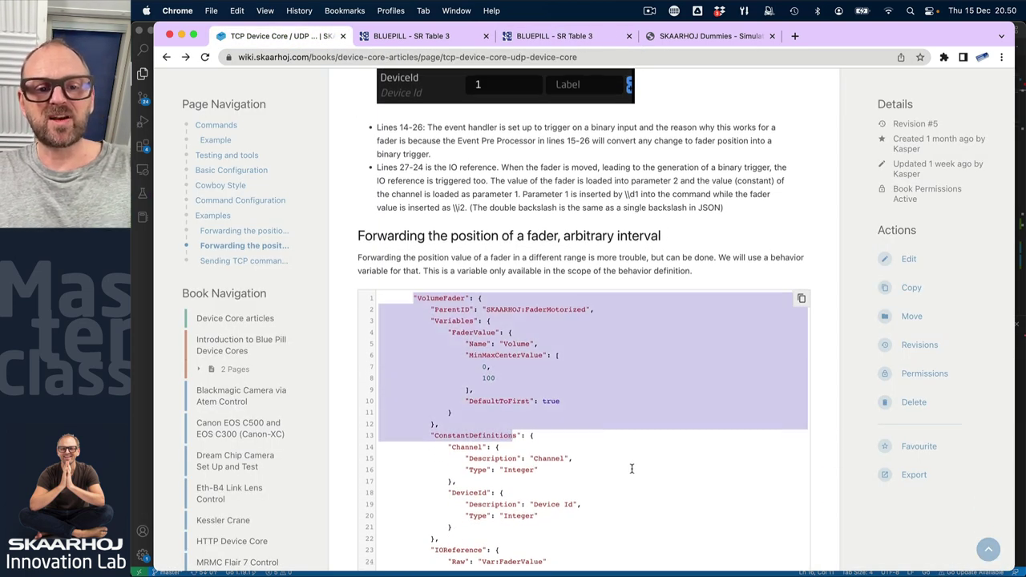
{"action": "scroll", "coordinate": [631, 469], "scroll_direction": "down", "scroll_amount": 10}
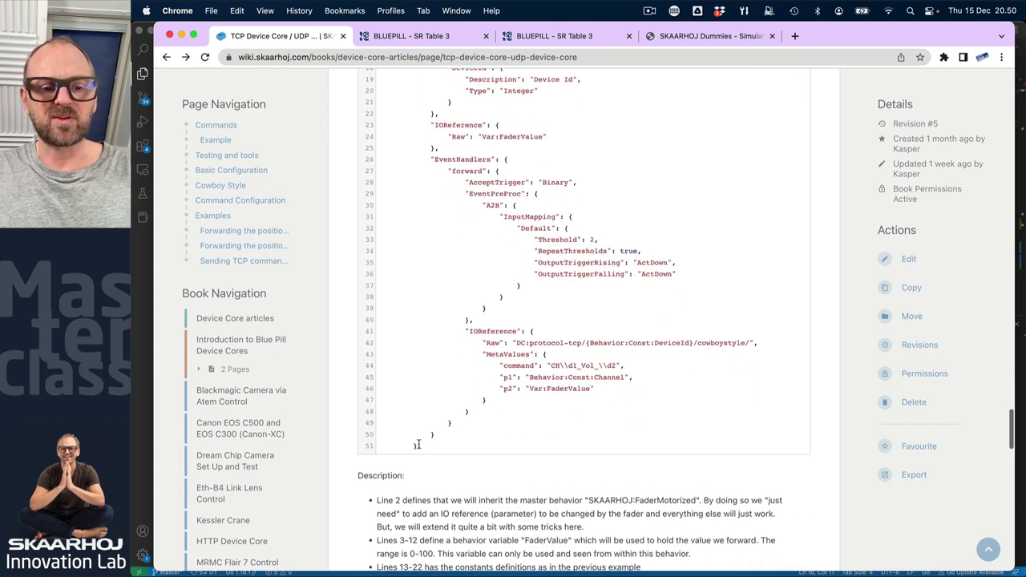
{"action": "left_click", "coordinate": [426, 447], "text": "shift"}
{"action": "scroll", "coordinate": [483, 311], "scroll_direction": "up", "scroll_amount": 8}
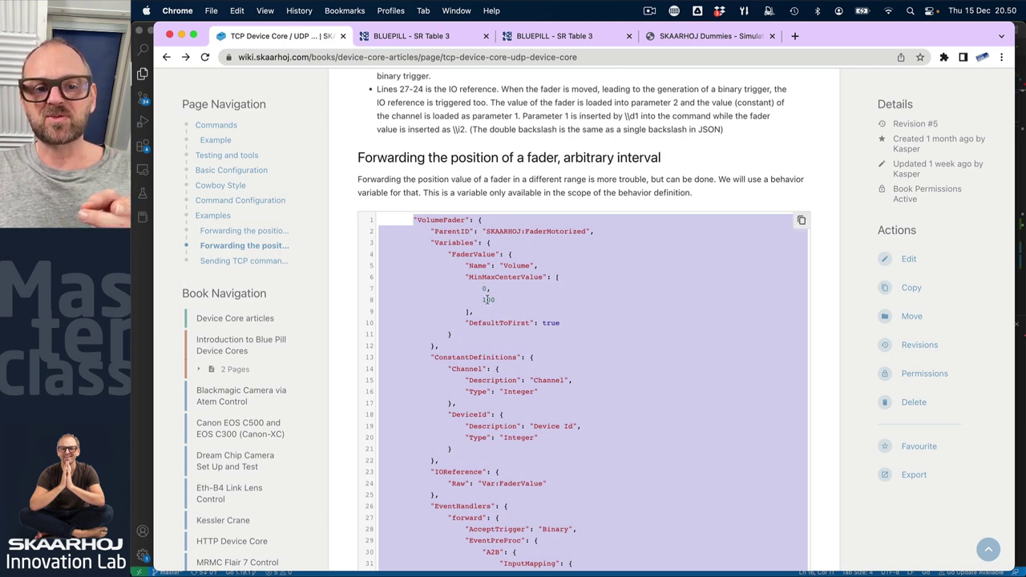
Copy the complete VolumeFader code example from the "Forwarding the position of a fader, 0-1000" section.
{"action": "scroll", "coordinate": [498, 299], "scroll_direction": "up", "scroll_amount": 15}
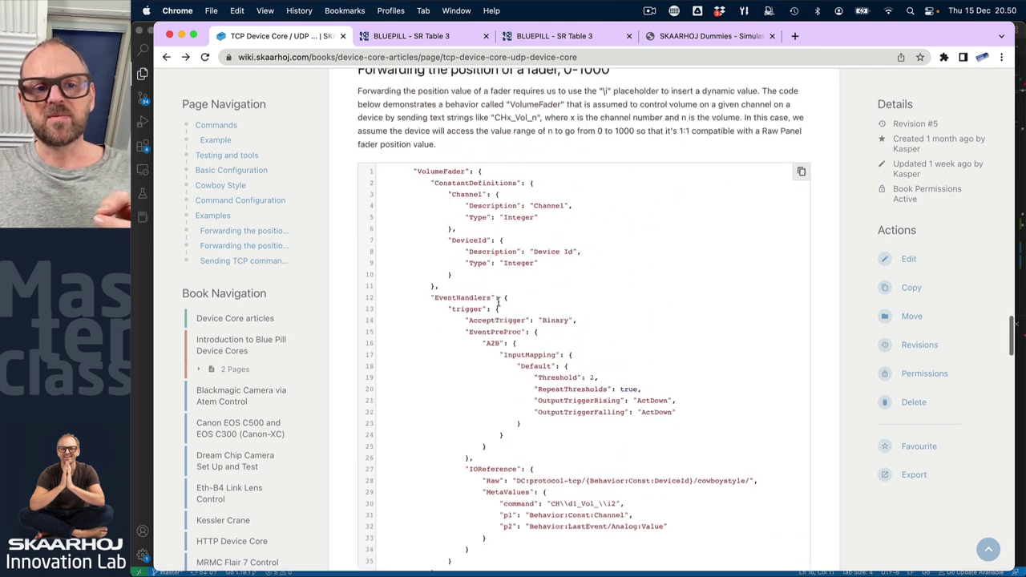
{"action": "left_click_drag", "start_coordinate": [413, 302], "coordinate": [478, 382]}
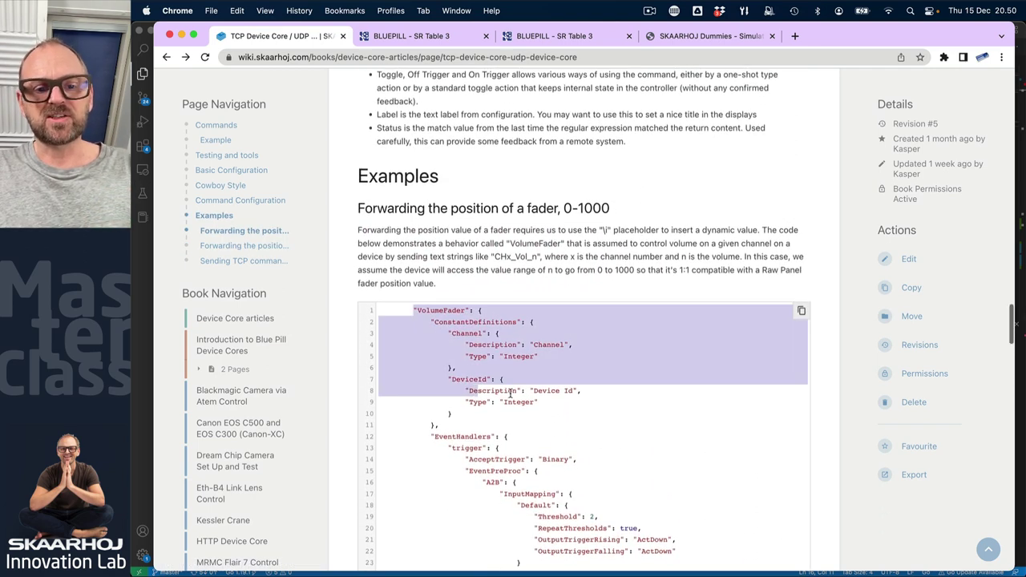
{"action": "scroll", "coordinate": [517, 393], "scroll_direction": "down", "scroll_amount": 4}
{"action": "left_click", "coordinate": [419, 522], "text": "shift"}
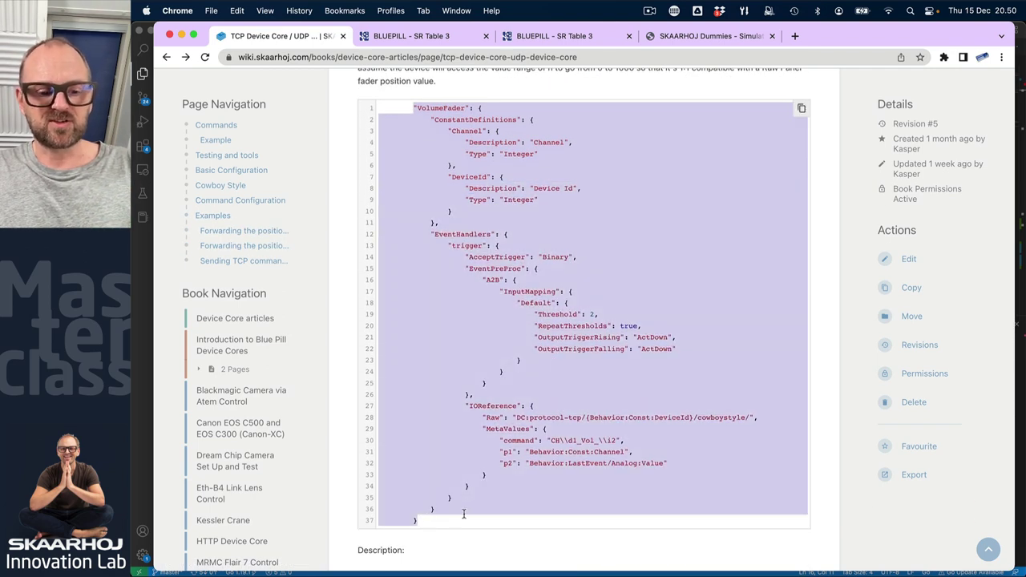
Replace the FaderVolume master behavior in the WaveBoard layer's raw JSON with the copied VolumeFader code, and format the code.
{"action": "left_click", "coordinate": [417, 36]}
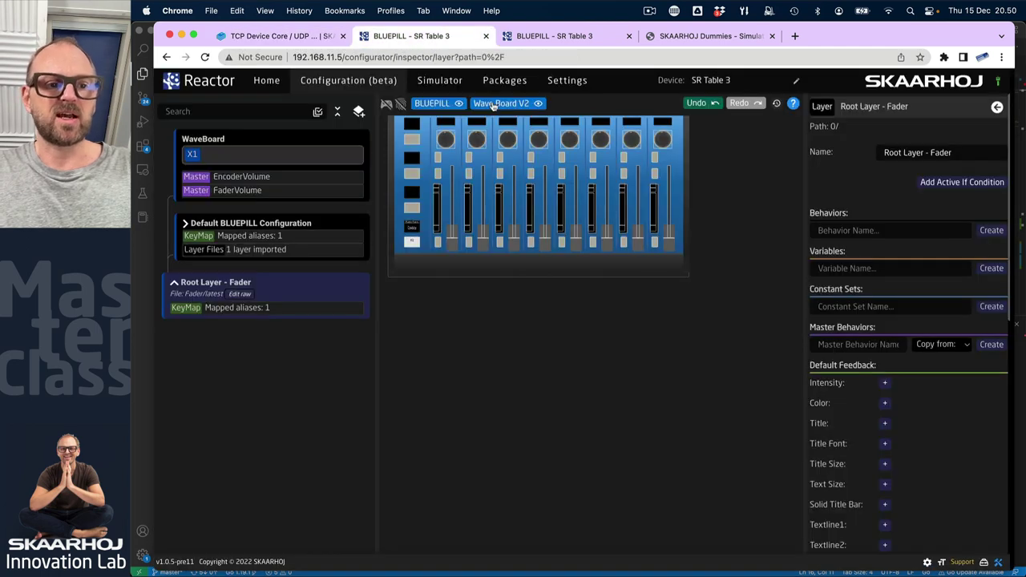
{"action": "left_click", "coordinate": [536, 40]}
{"action": "scroll", "coordinate": [361, 352], "scroll_direction": "up", "scroll_amount": 3}
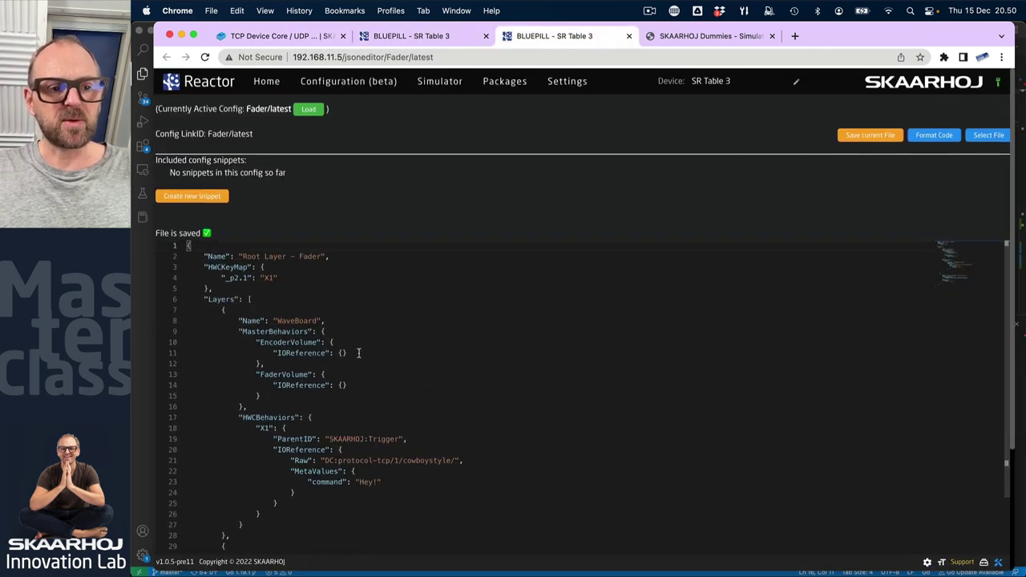
{"action": "left_click_drag", "start_coordinate": [256, 367], "coordinate": [268, 391]}
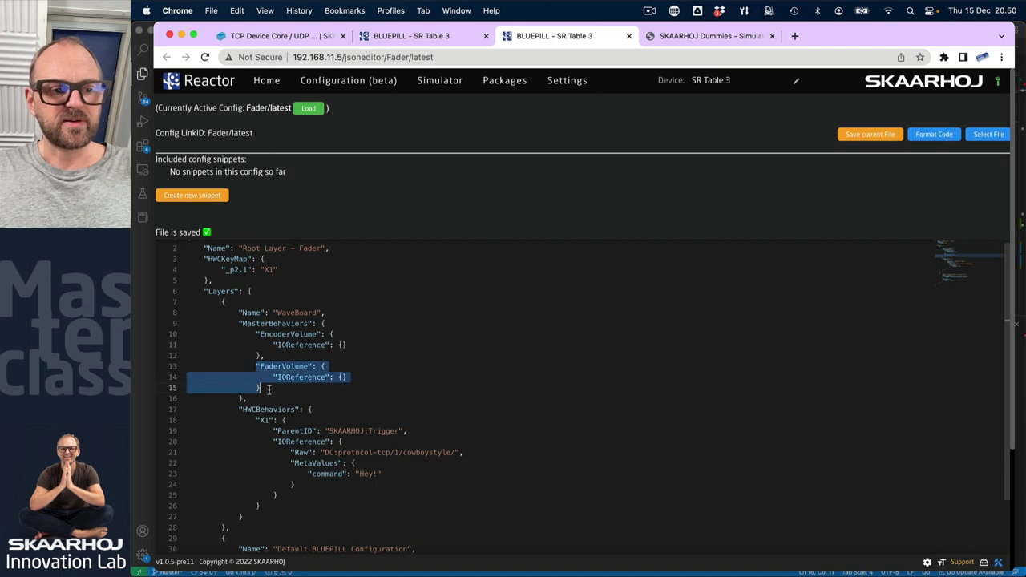
{"action": "key", "text": "super+v"}
{"action": "scroll", "coordinate": [343, 412], "scroll_direction": "down", "scroll_amount": 10}
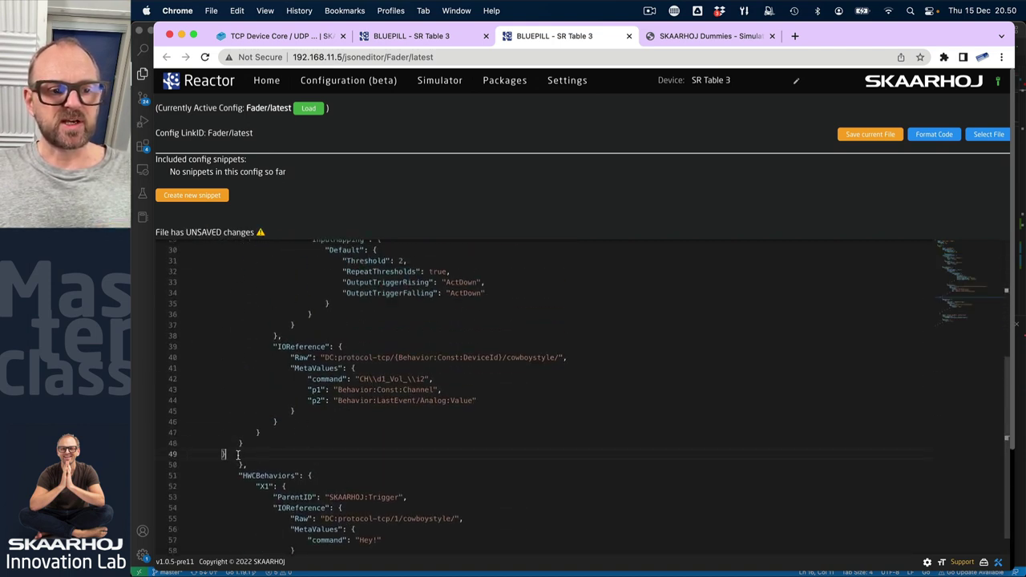
{"action": "left_click", "coordinate": [925, 135]}
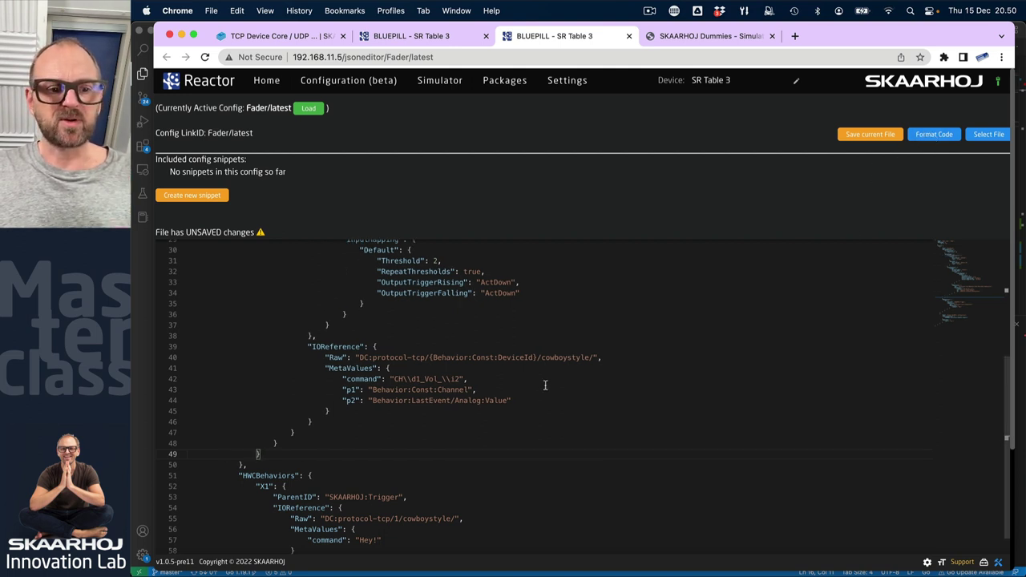
Save the raw JSON containing the VolumeFader master behavior, and reload the configuration page with Root Layer - Fader expanded.
{"action": "scroll", "coordinate": [377, 450], "scroll_direction": "up", "scroll_amount": 10}
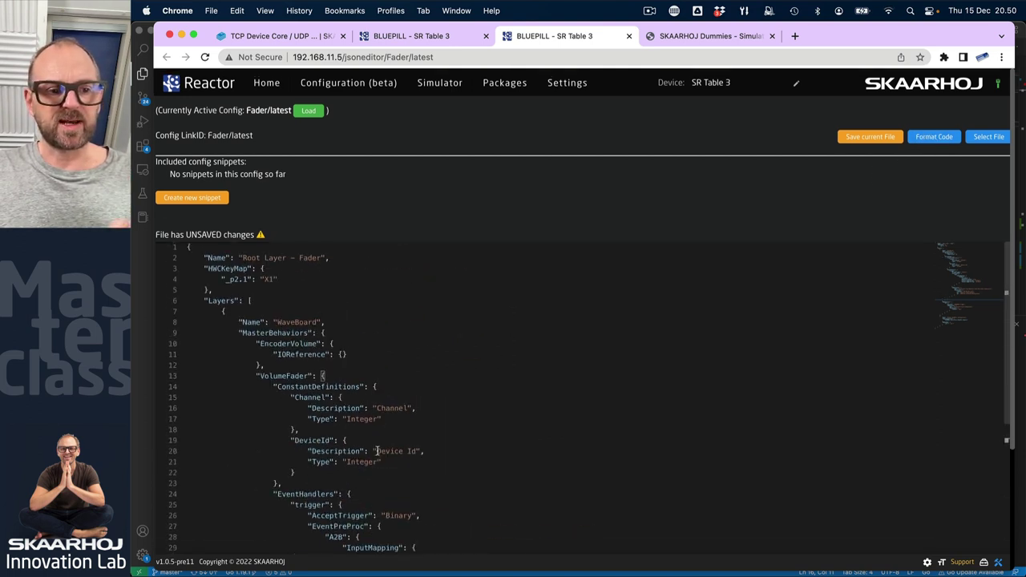
{"action": "double_click", "coordinate": [282, 373]}
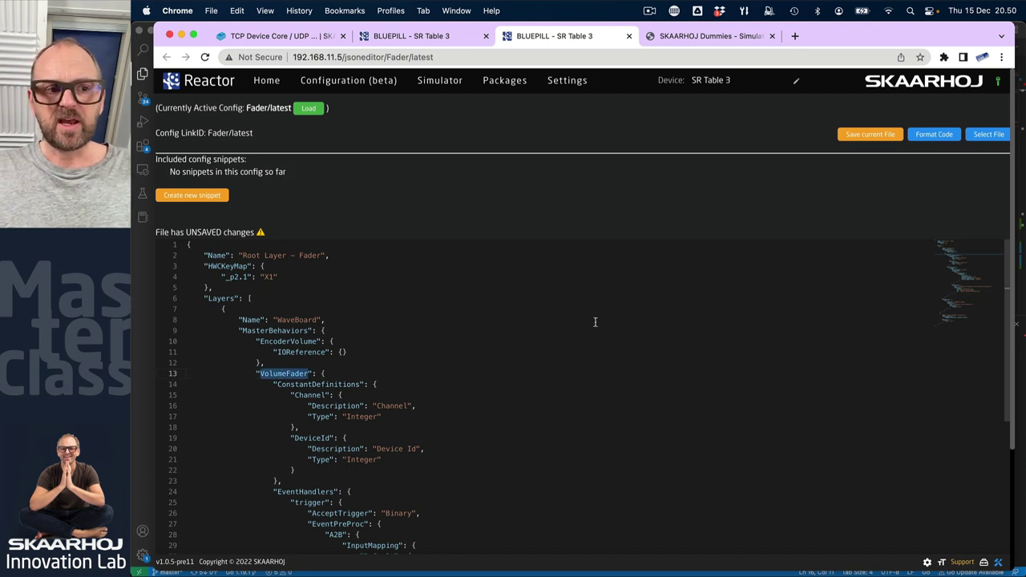
{"action": "left_click", "coordinate": [886, 136]}
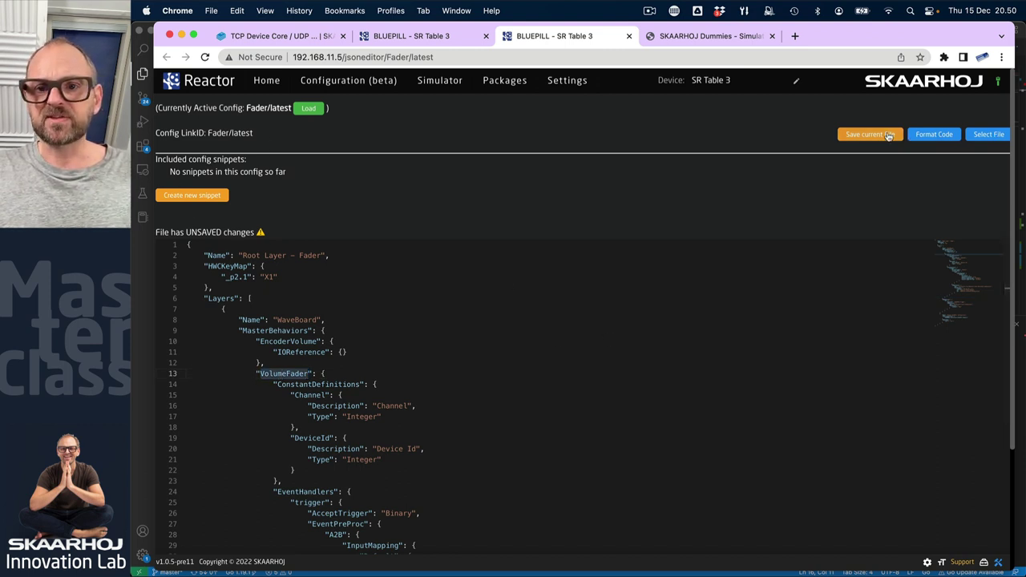
{"action": "left_click", "coordinate": [407, 37]}
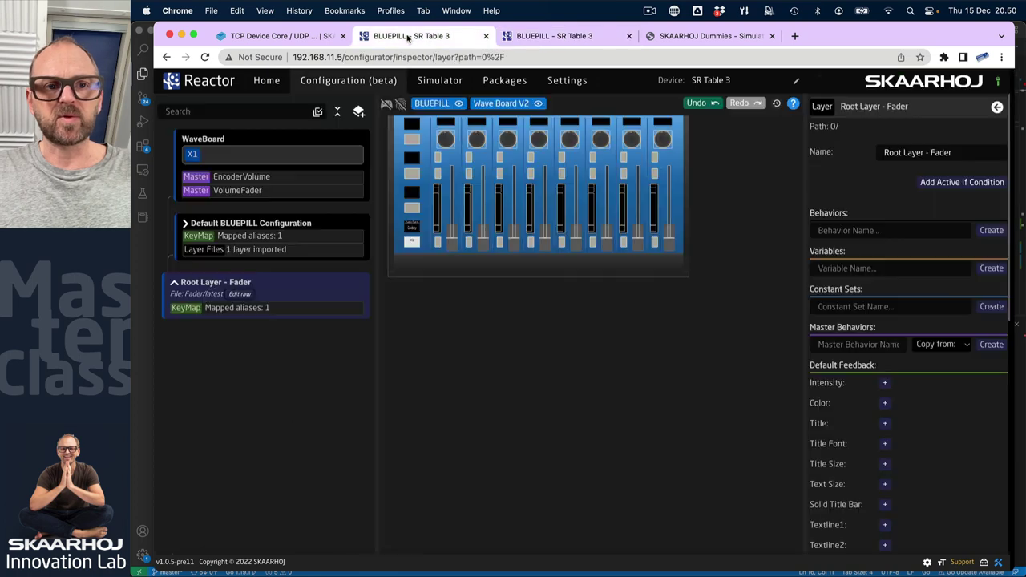
{"action": "key", "text": "super+r"}
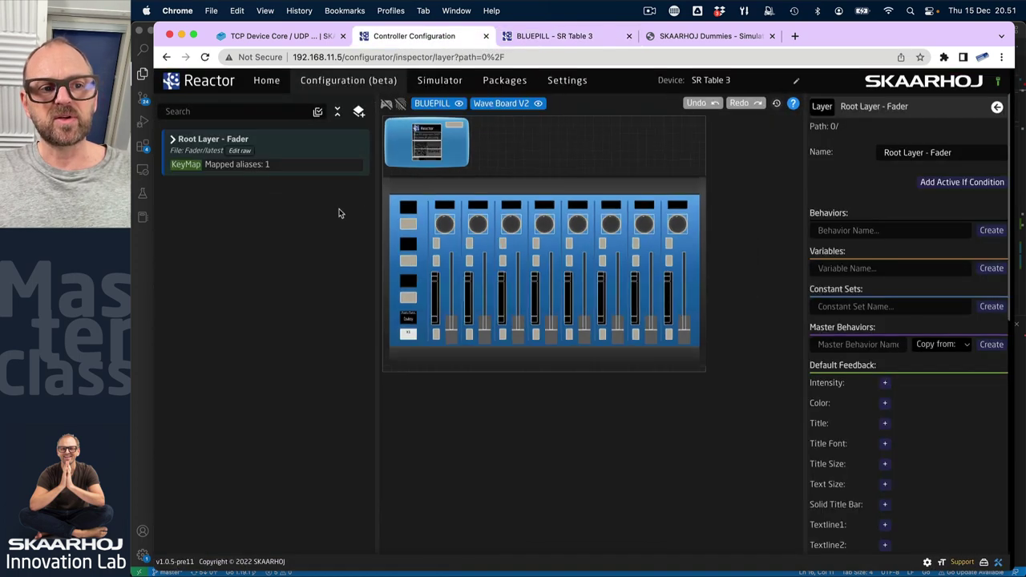
{"action": "left_click", "coordinate": [172, 140]}
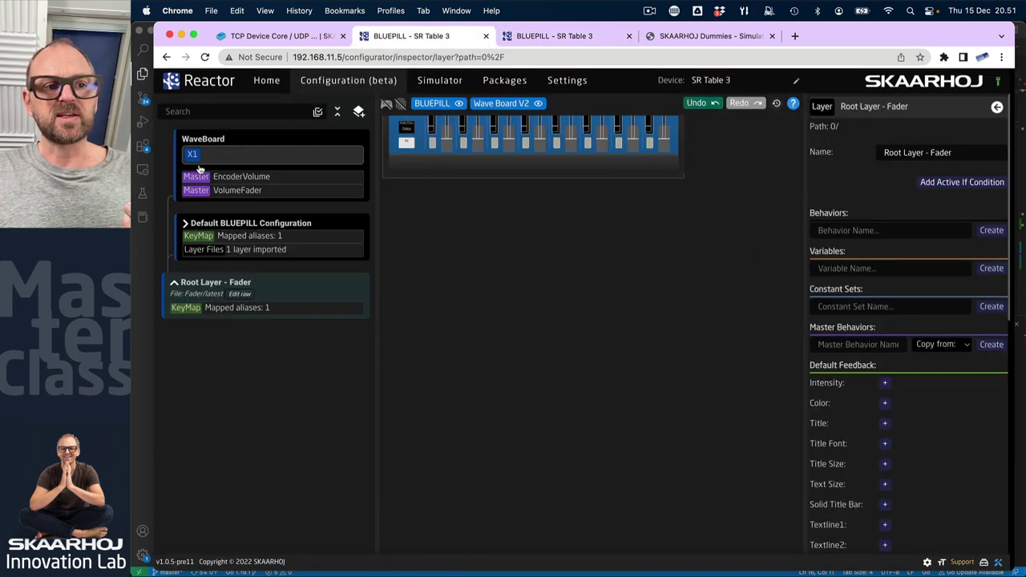
{"action": "left_click", "coordinate": [257, 193]}
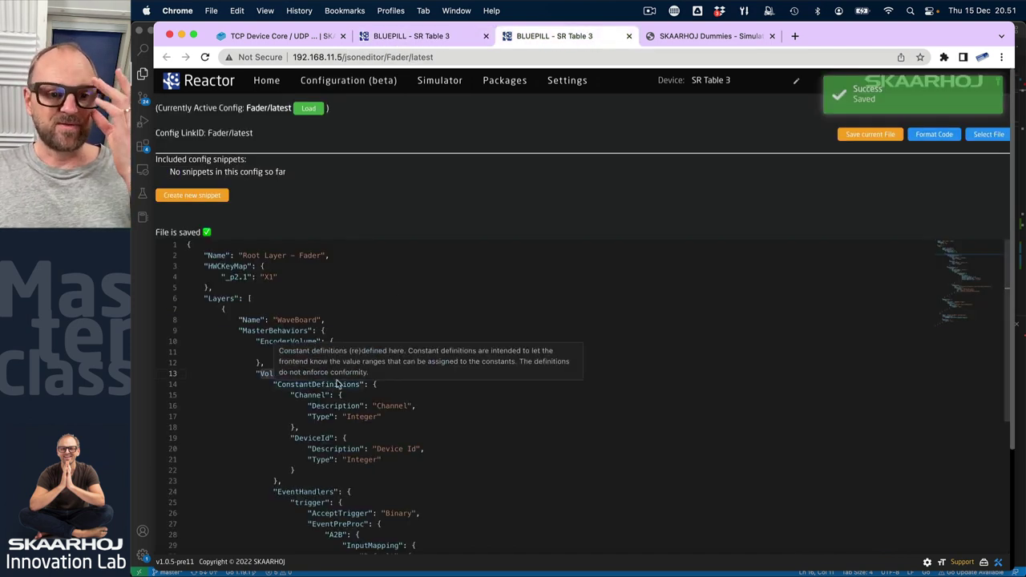
Return to the raw JSON and examine VolumeFader's Channel and DeviceId constant definitions.
{"action": "scroll", "coordinate": [345, 381], "scroll_direction": "down", "scroll_amount": 5}
{"action": "scroll", "coordinate": [335, 386], "scroll_direction": "up", "scroll_amount": 3}
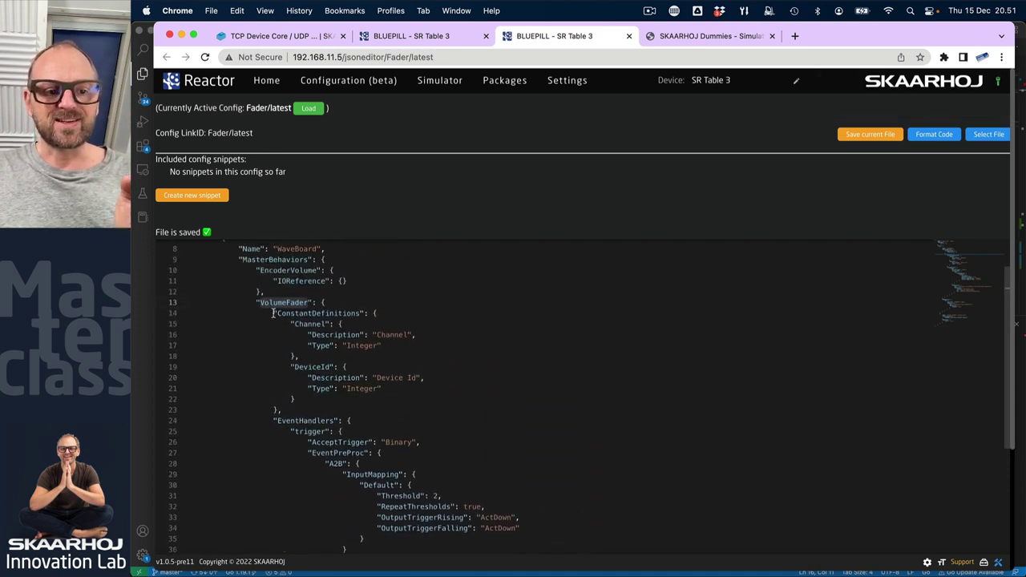
{"action": "left_click_drag", "start_coordinate": [273, 313], "coordinate": [283, 410]}
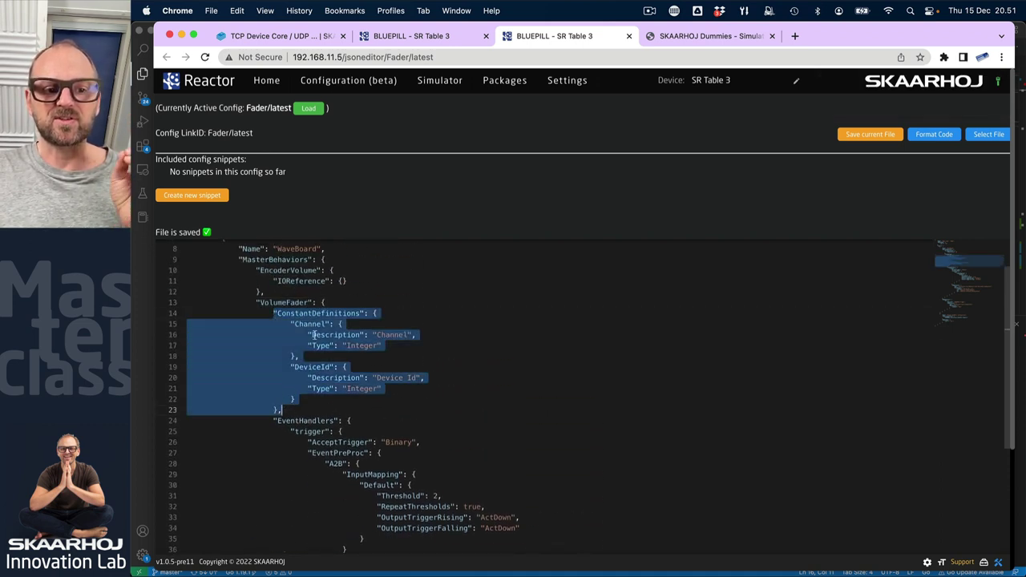
Examine VolumeFader's trigger event handler, including its binary AcceptTrigger and the A2B input mapping under EventPreProc.
{"action": "scroll", "coordinate": [318, 369], "scroll_direction": "down", "scroll_amount": 5}
{"action": "scroll", "coordinate": [316, 350], "scroll_direction": "up", "scroll_amount": 4}
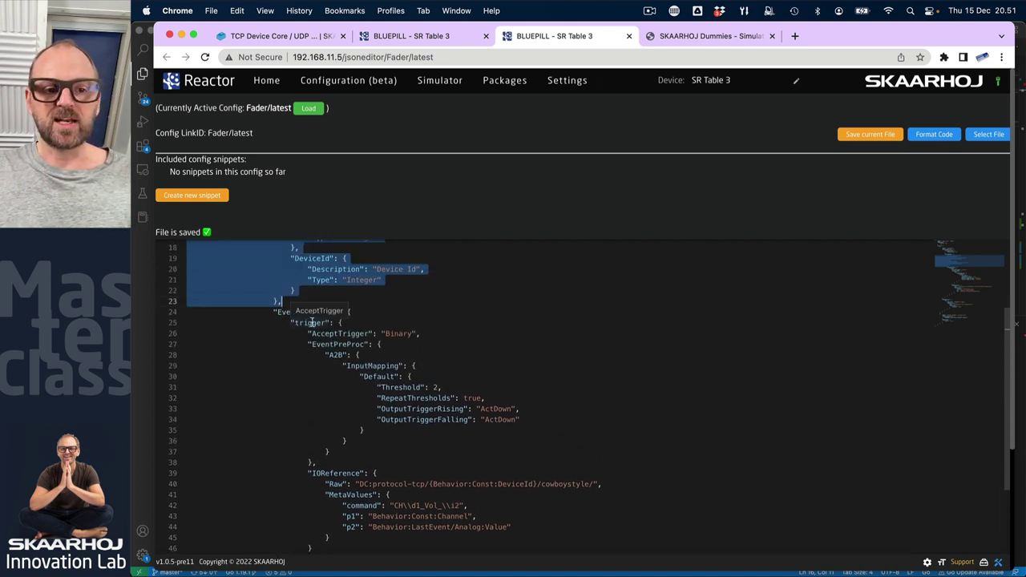
{"action": "double_click", "coordinate": [311, 323]}
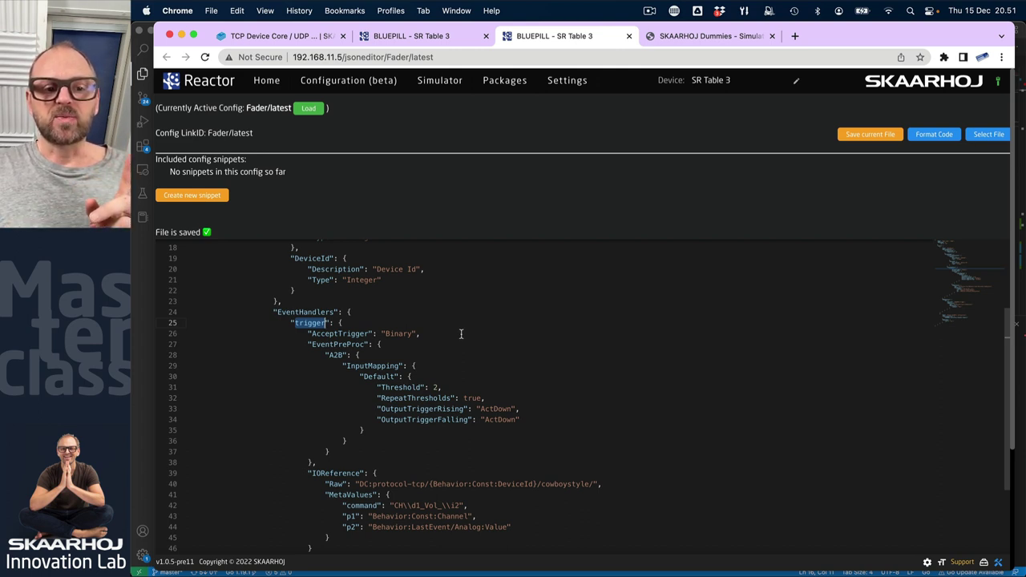
{"action": "scroll", "coordinate": [461, 334], "scroll_direction": "up", "scroll_amount": 4}
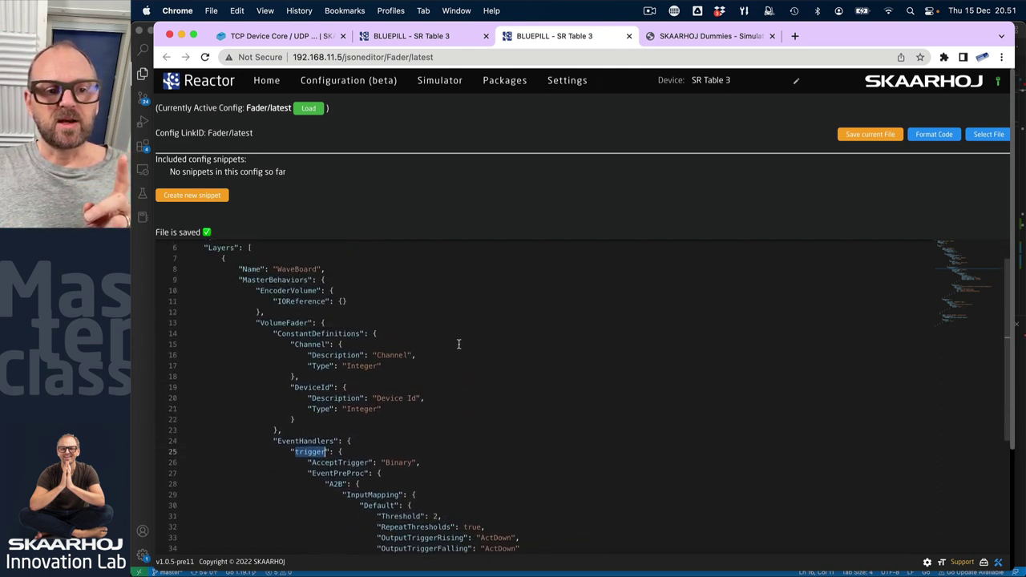
{"action": "scroll", "coordinate": [458, 344], "scroll_direction": "down", "scroll_amount": 5}
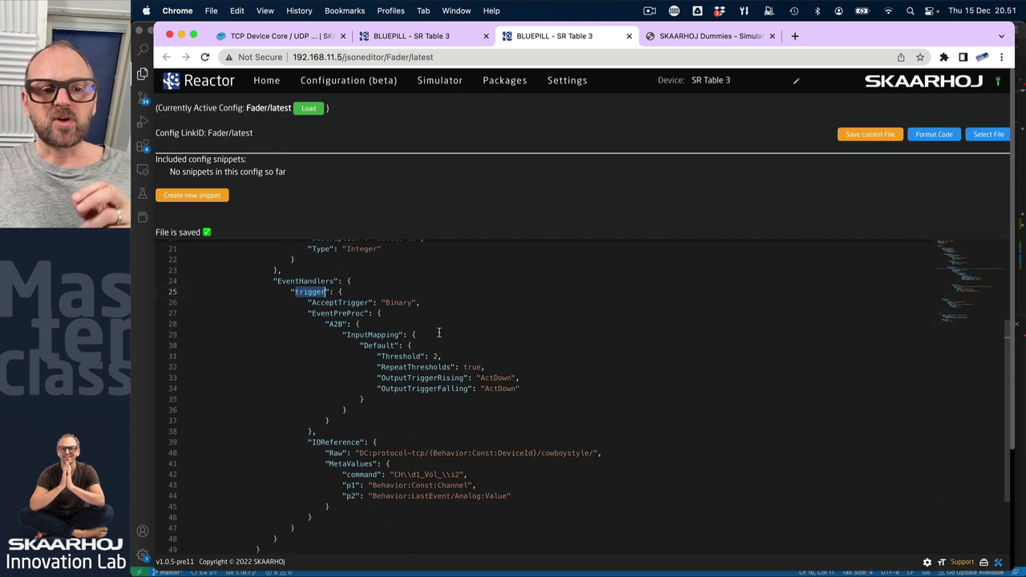
{"action": "scroll", "coordinate": [328, 324], "scroll_direction": "down", "scroll_amount": 1}
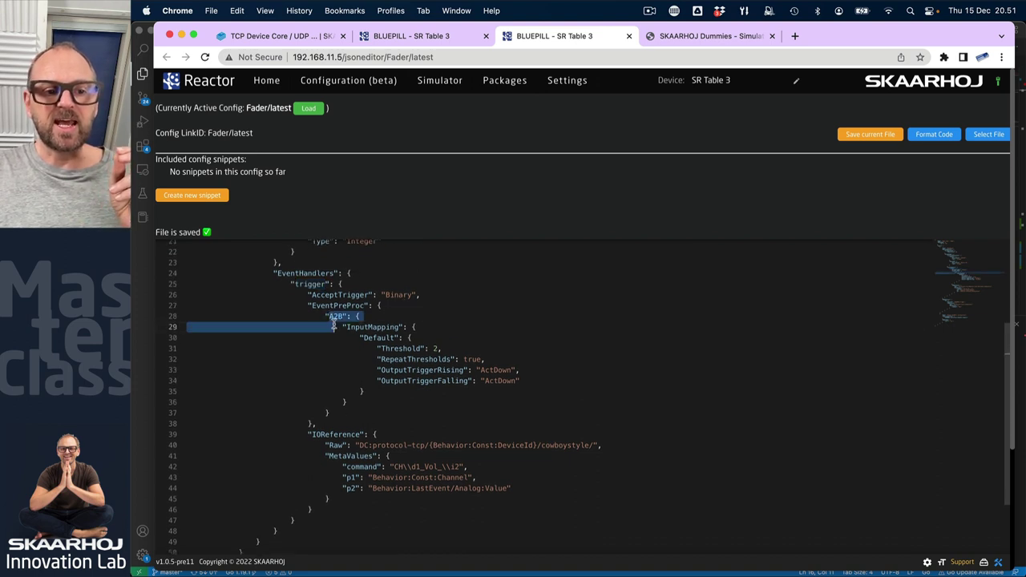
{"action": "left_click", "coordinate": [332, 317]}
{"action": "scroll", "coordinate": [332, 317], "scroll_direction": "up", "scroll_amount": 2}
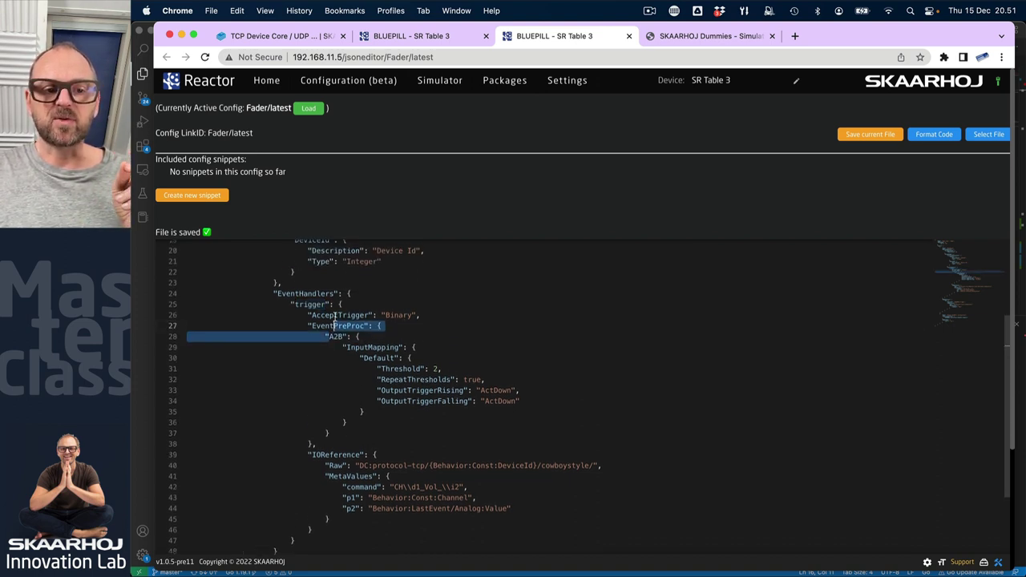
{"action": "double_click", "coordinate": [332, 341]}
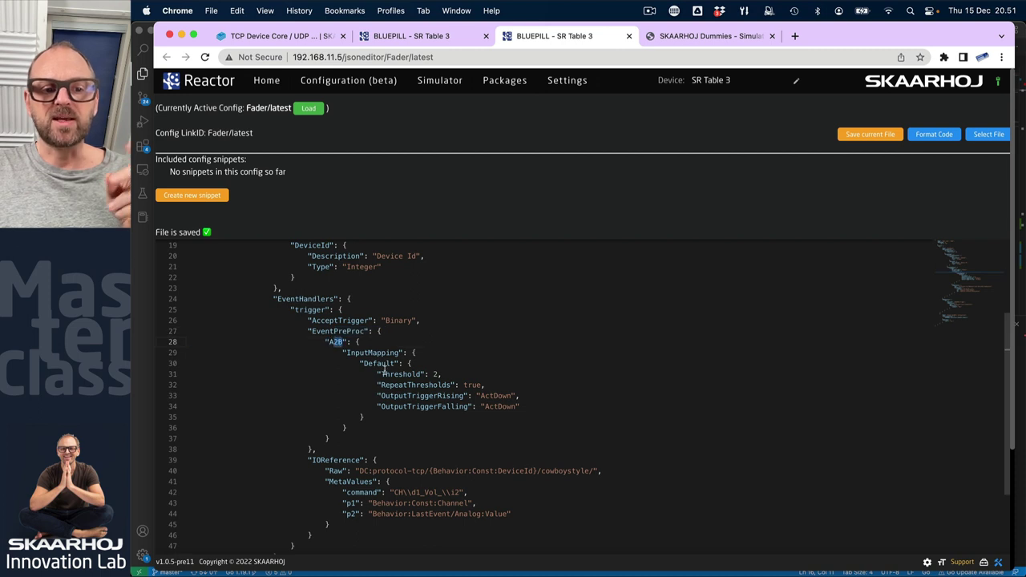
{"action": "mouse_move", "coordinate": [387, 374]}
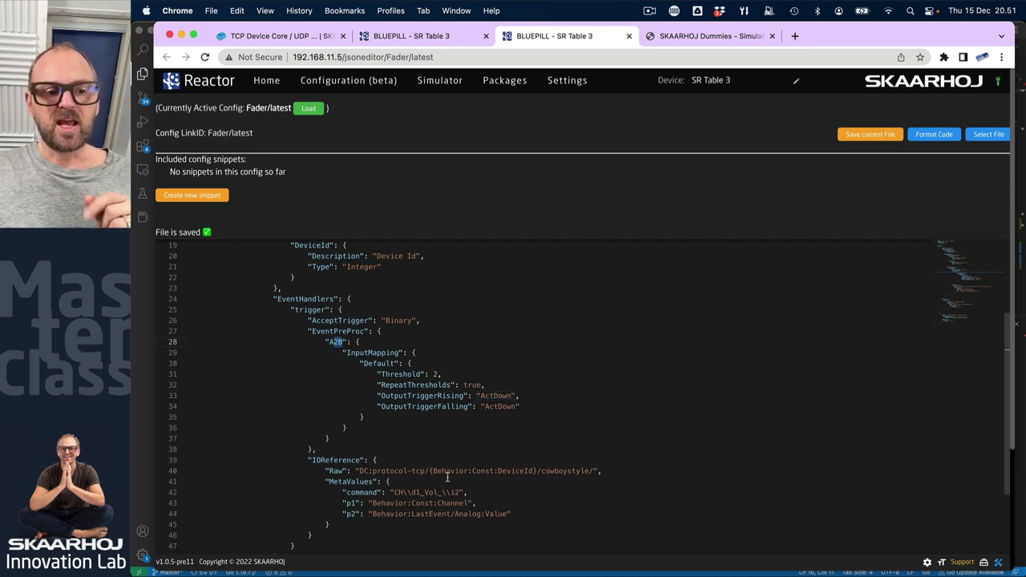
Examine the raw IO reference in VolumeFader's trigger handler and trace its DeviceId constant back to the constant definitions.
{"action": "scroll", "coordinate": [452, 471], "scroll_direction": "down", "scroll_amount": 3}
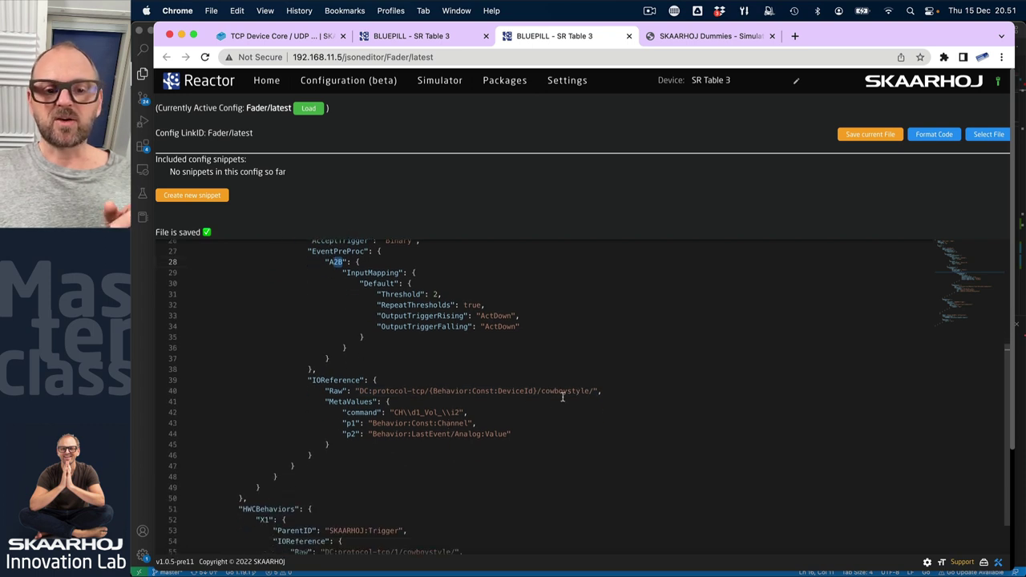
{"action": "left_click_drag", "start_coordinate": [591, 391], "coordinate": [541, 391]}
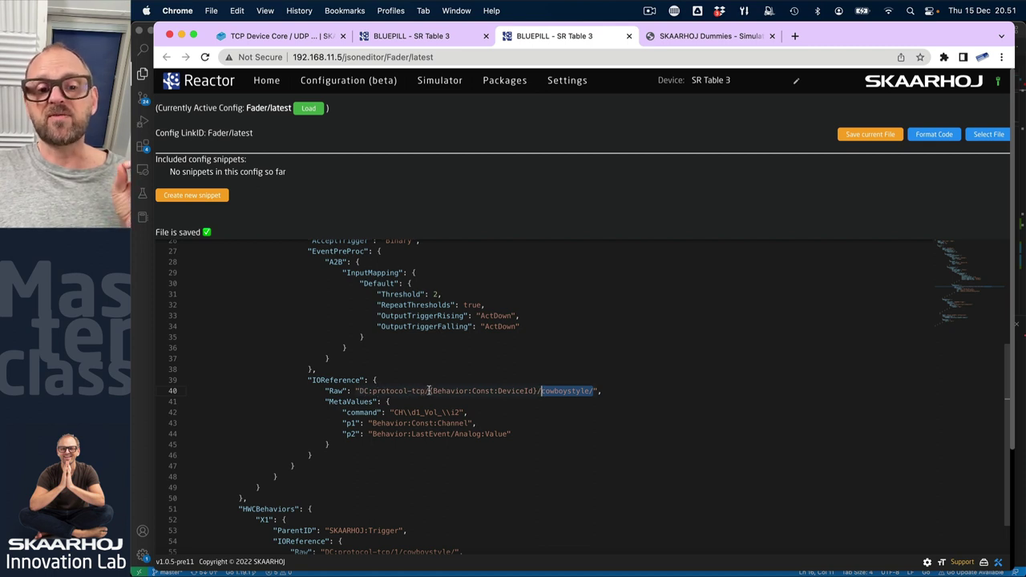
{"action": "left_click_drag", "start_coordinate": [429, 390], "coordinate": [533, 389]}
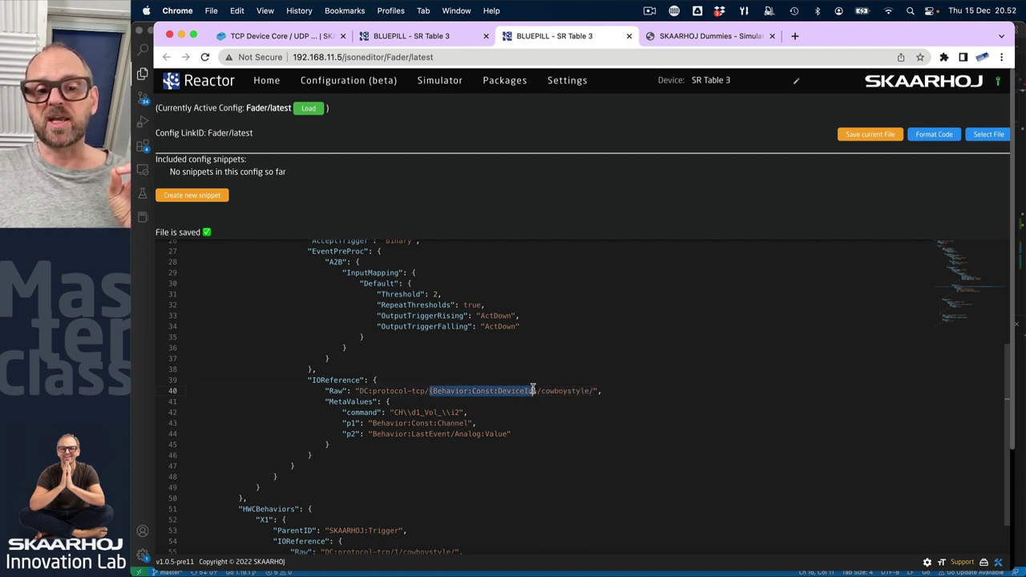
{"action": "double_click", "coordinate": [519, 391]}
{"action": "scroll", "coordinate": [518, 392], "scroll_direction": "up", "scroll_amount": 5}
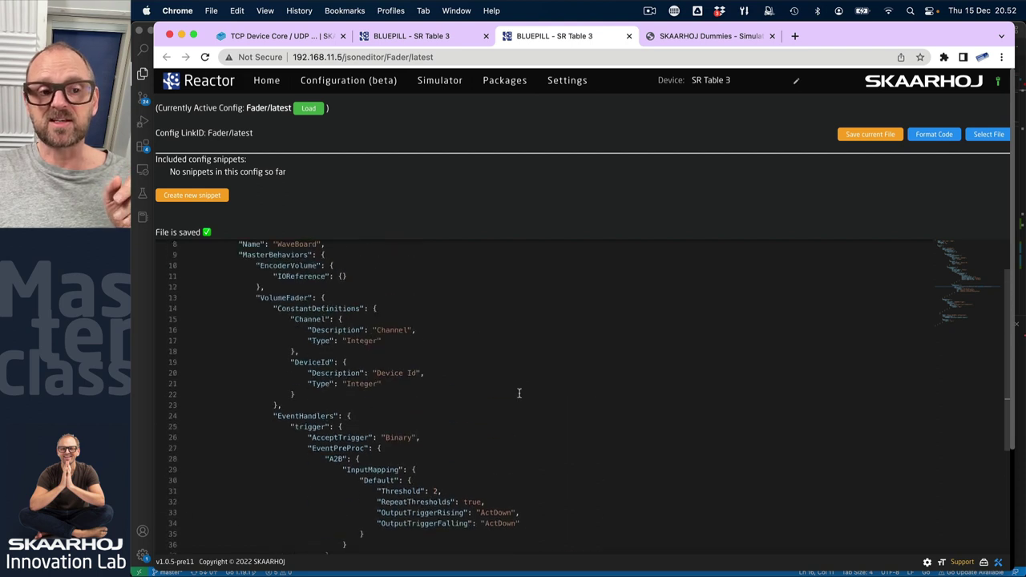
{"action": "double_click", "coordinate": [318, 437]}
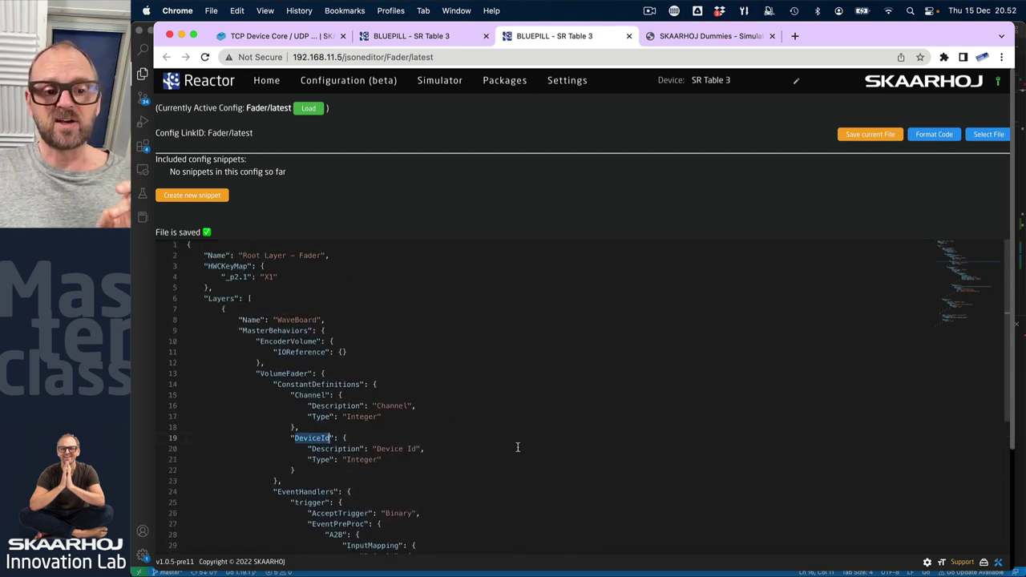
{"action": "scroll", "coordinate": [518, 446], "scroll_direction": "down", "scroll_amount": 3}
{"action": "scroll", "coordinate": [518, 442], "scroll_direction": "down", "scroll_amount": 5}
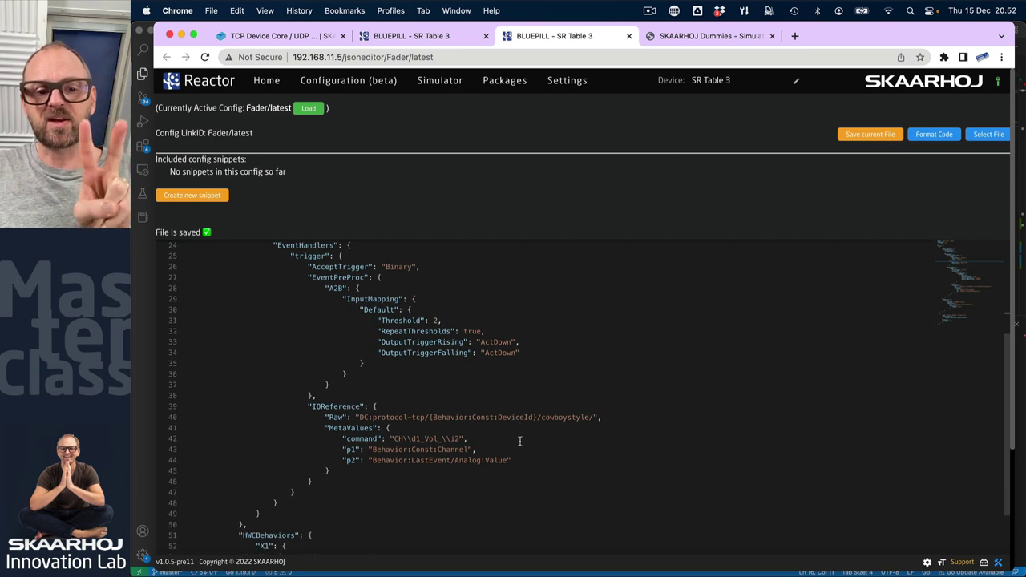
{"action": "double_click", "coordinate": [528, 417]}
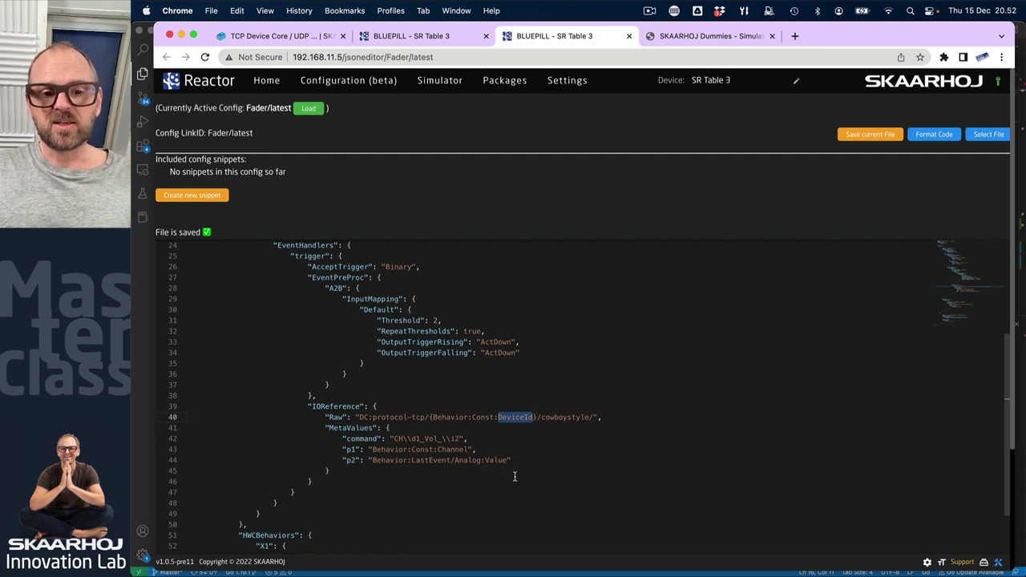
Review the Behavior:Const:Channel parameter in VolumeFader's MetaValues, and save the configuration file again.
{"action": "scroll", "coordinate": [518, 476], "scroll_direction": "up", "scroll_amount": 2}
{"action": "scroll", "coordinate": [518, 476], "scroll_direction": "down", "scroll_amount": 10}
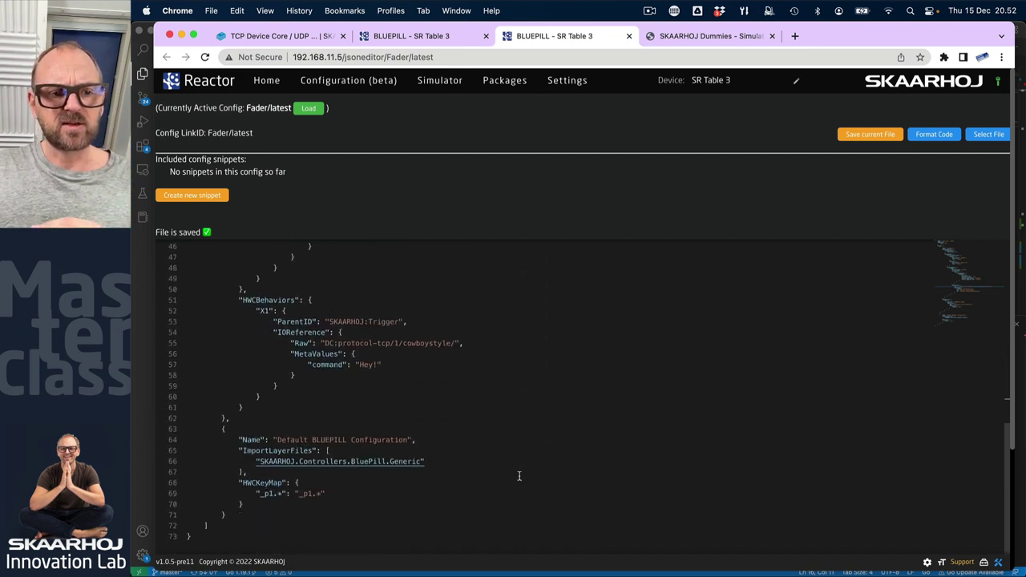
{"action": "scroll", "coordinate": [519, 476], "scroll_direction": "up", "scroll_amount": 3}
{"action": "scroll", "coordinate": [518, 476], "scroll_direction": "up", "scroll_amount": 15}
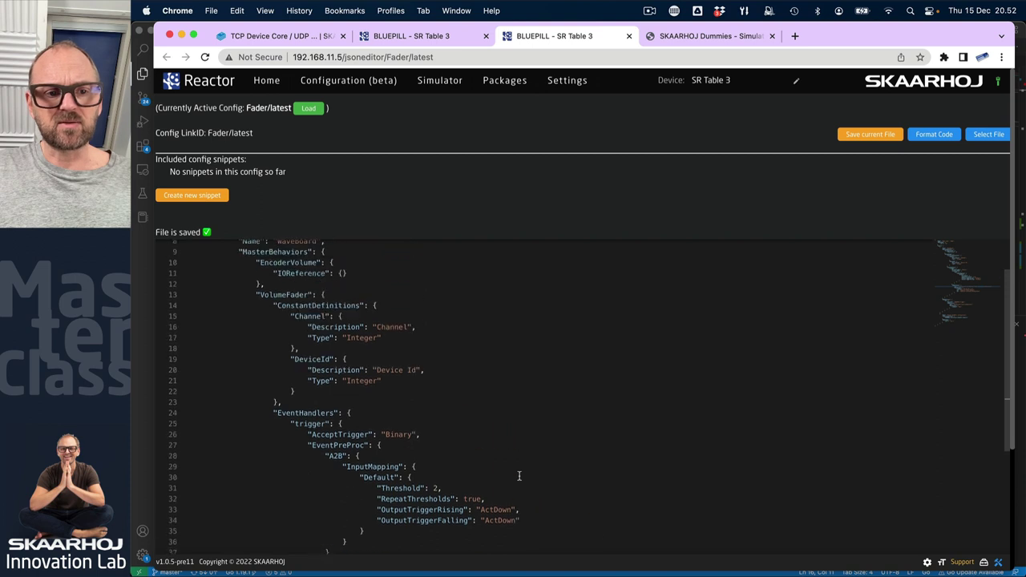
{"action": "scroll", "coordinate": [481, 437], "scroll_direction": "down", "scroll_amount": 13}
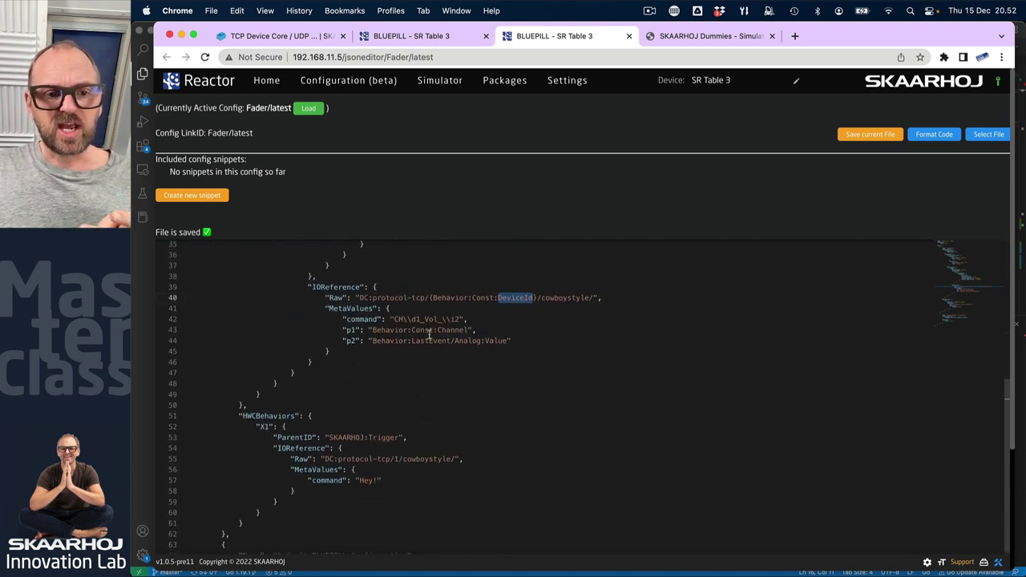
{"action": "left_click_drag", "start_coordinate": [373, 330], "coordinate": [473, 329]}
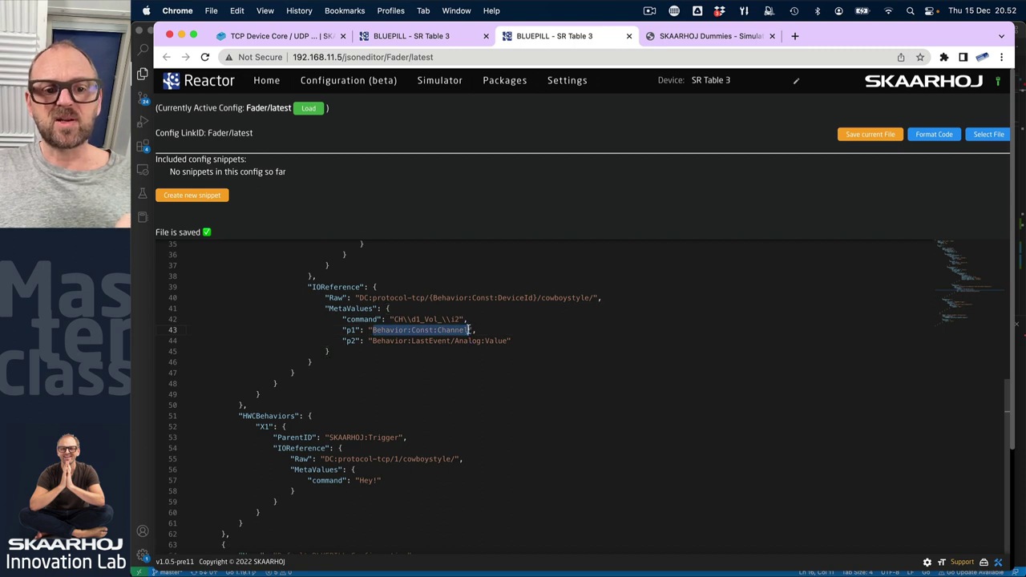
{"action": "left_click", "coordinate": [881, 135]}
In the configuration page, create a behavior in the WaveBoard layer for the first fader of Wave Board V2.
{"action": "left_click", "coordinate": [415, 36]}
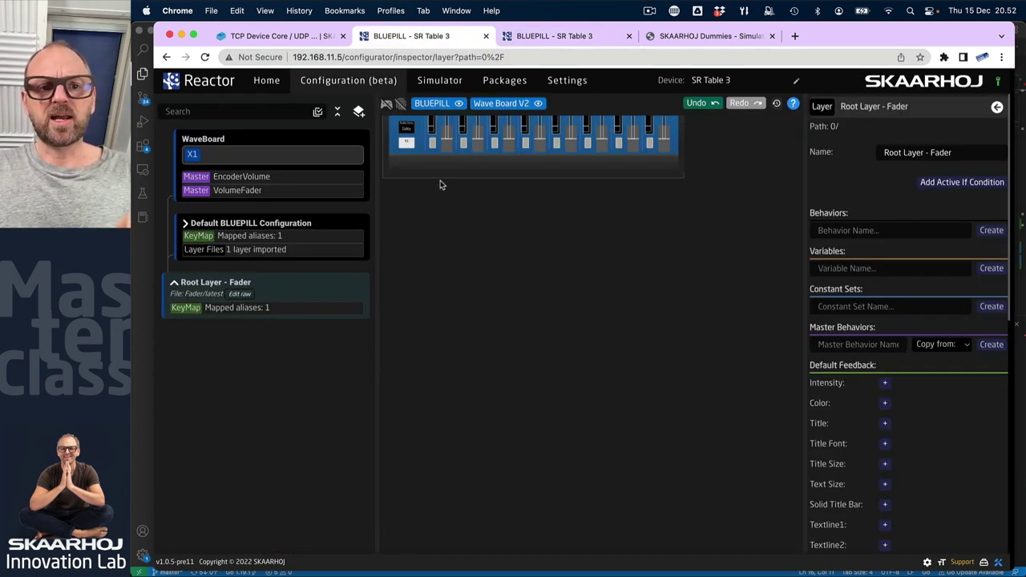
{"action": "scroll", "coordinate": [457, 188], "scroll_direction": "up", "scroll_amount": 4}
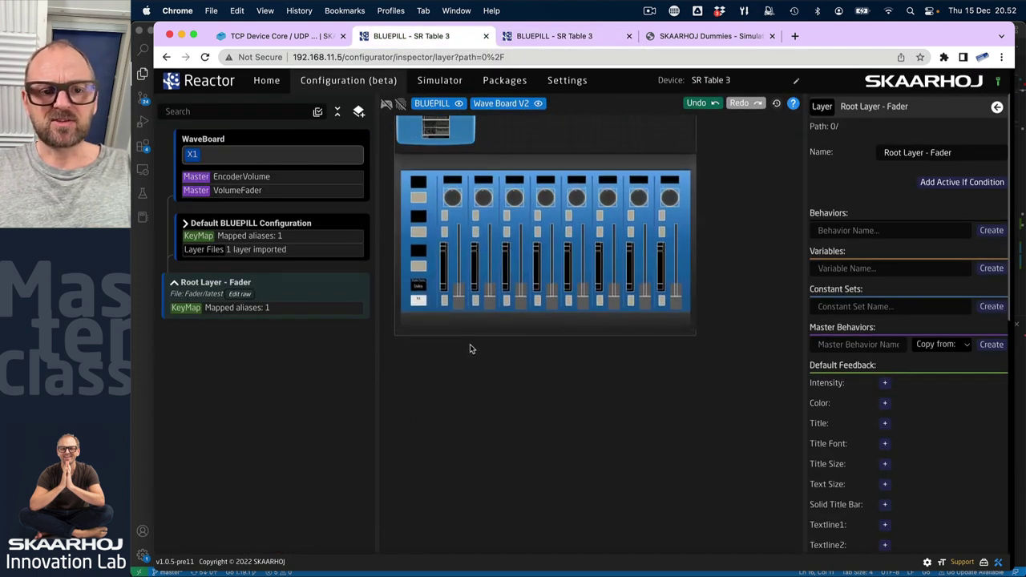
{"action": "left_click", "coordinate": [460, 264]}
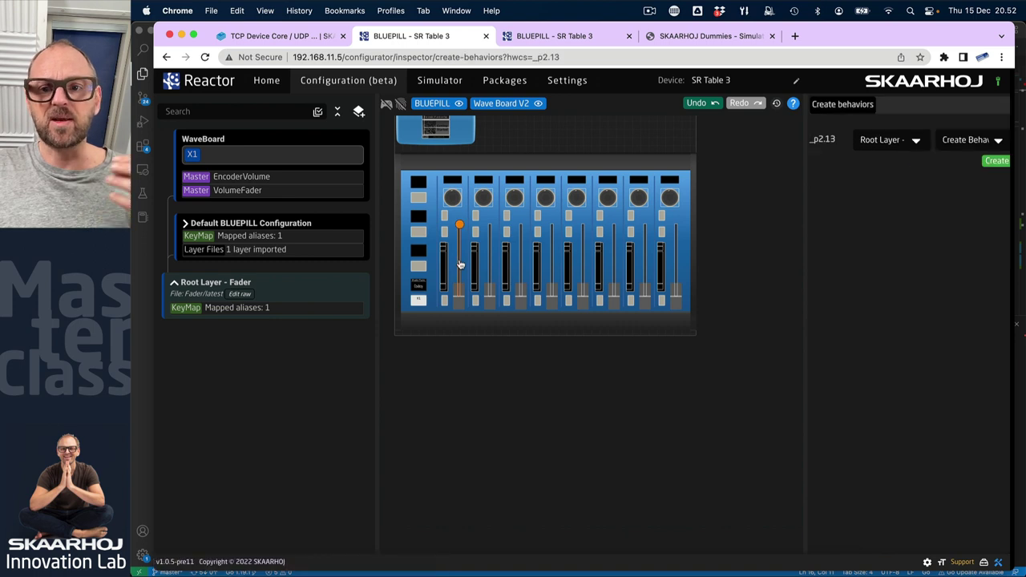
{"action": "left_click", "coordinate": [916, 140]}
{"action": "left_click", "coordinate": [891, 172]}
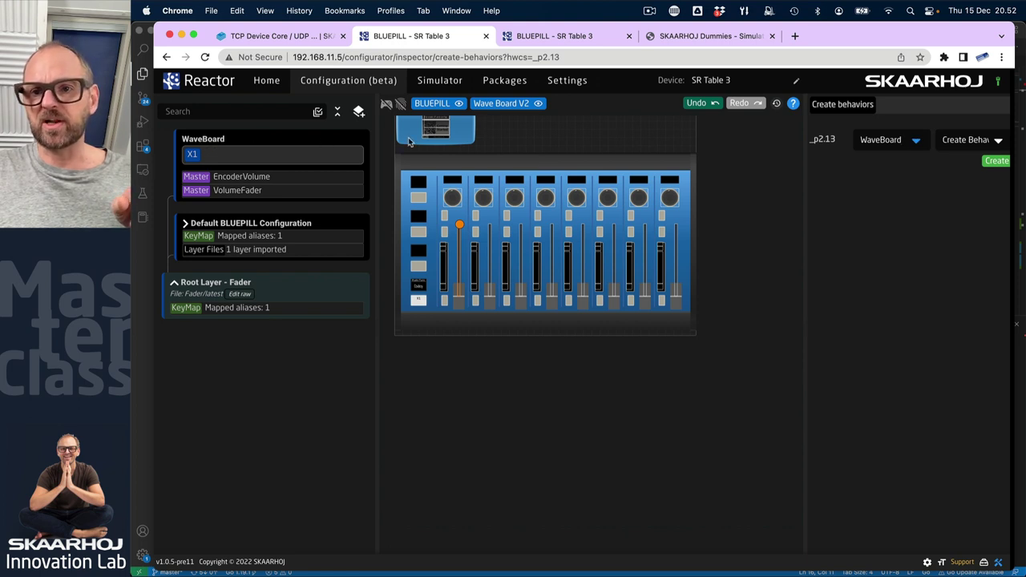
{"action": "left_click", "coordinate": [974, 139]}
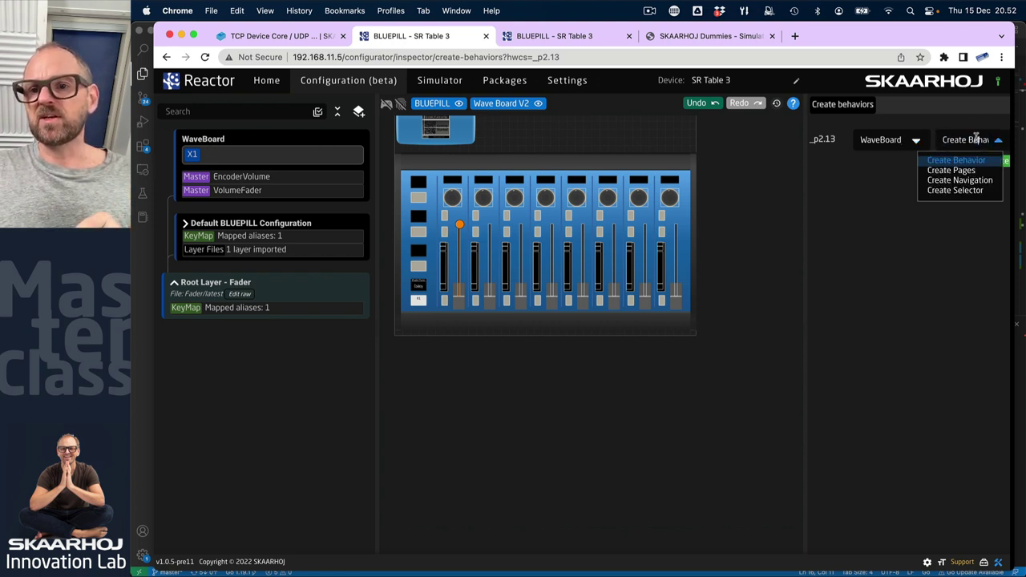
{"action": "left_click", "coordinate": [1008, 207]}
{"action": "left_click", "coordinate": [995, 161]}
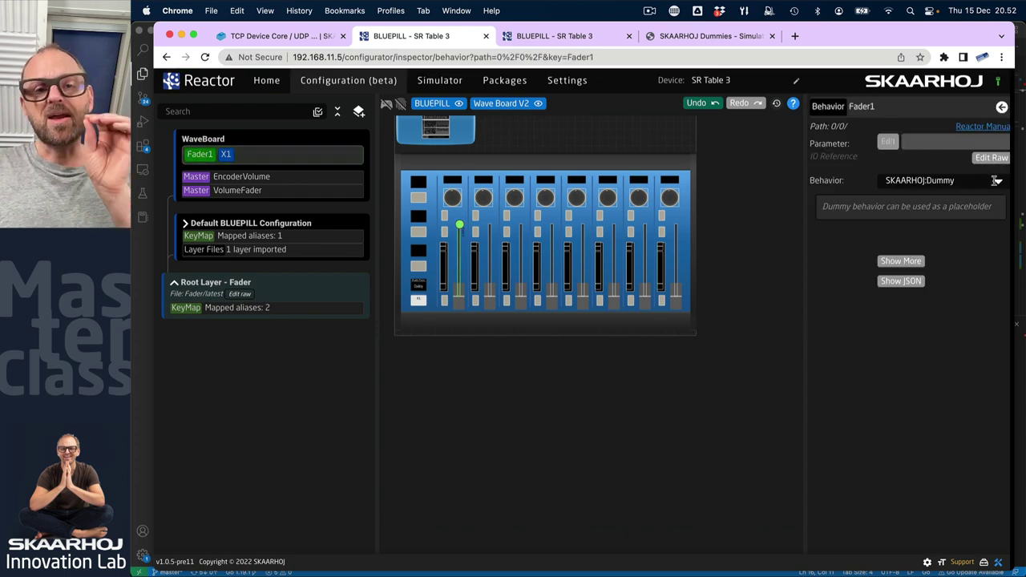
Assign the VolumeFader master behavior to Fader1, with Channel set to 12 and DeviceId set to 1.
{"action": "left_click", "coordinate": [998, 181]}
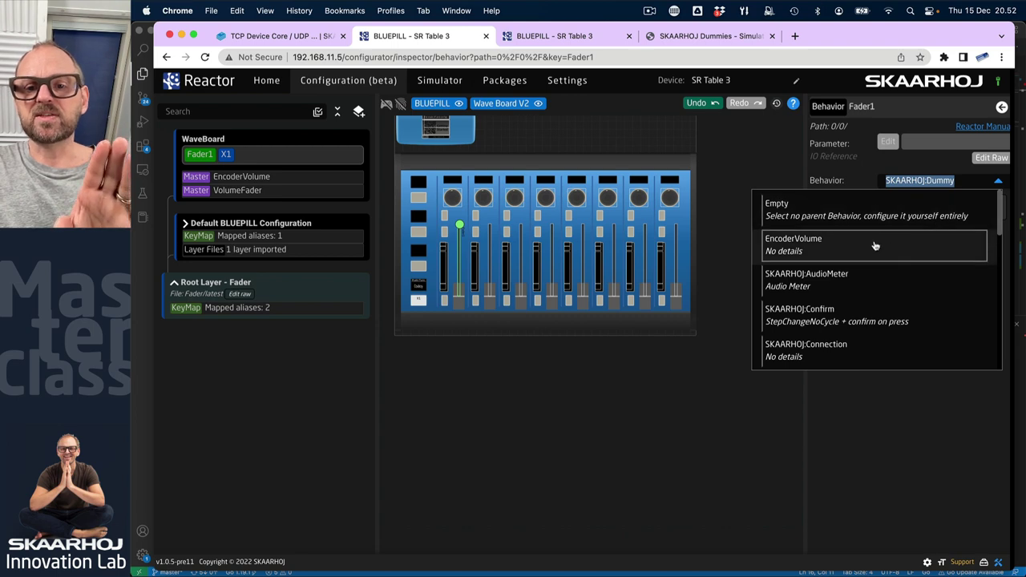
{"action": "scroll", "coordinate": [862, 286], "scroll_direction": "down", "scroll_amount": 10}
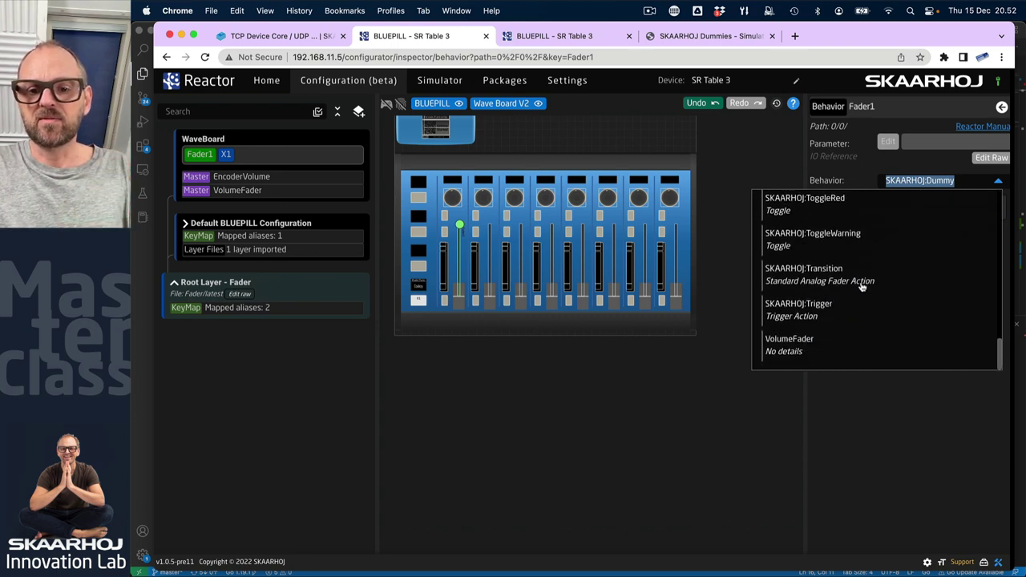
{"action": "left_click", "coordinate": [799, 349]}
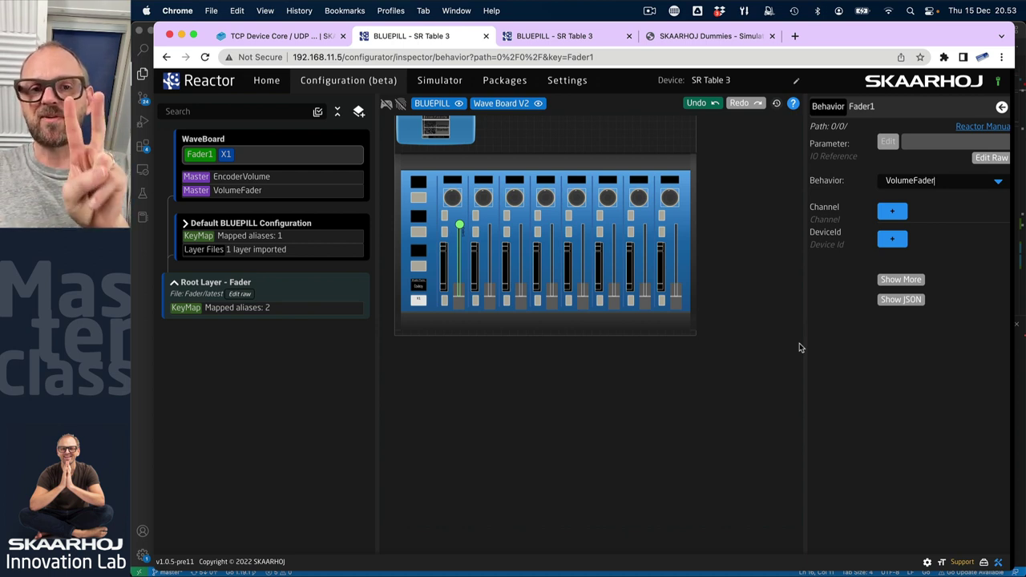
{"action": "left_click", "coordinate": [893, 212]}
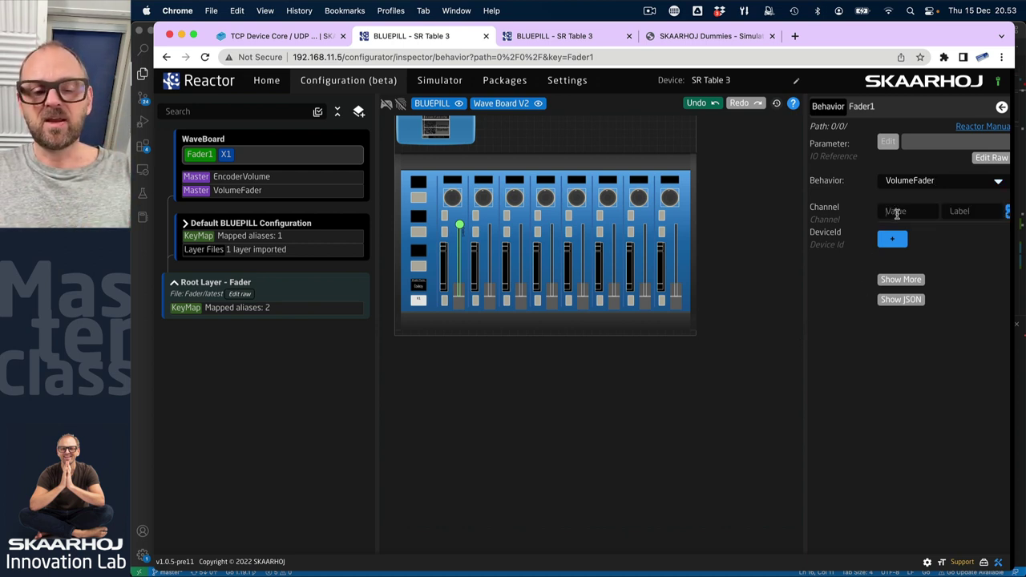
{"action": "type", "text": "12"}
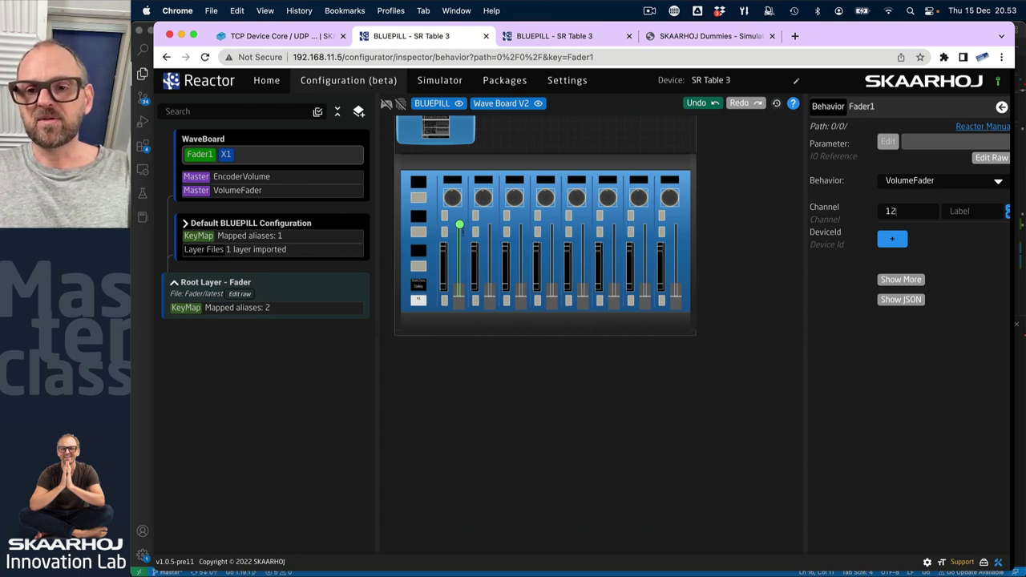
{"action": "left_click", "coordinate": [895, 239]}
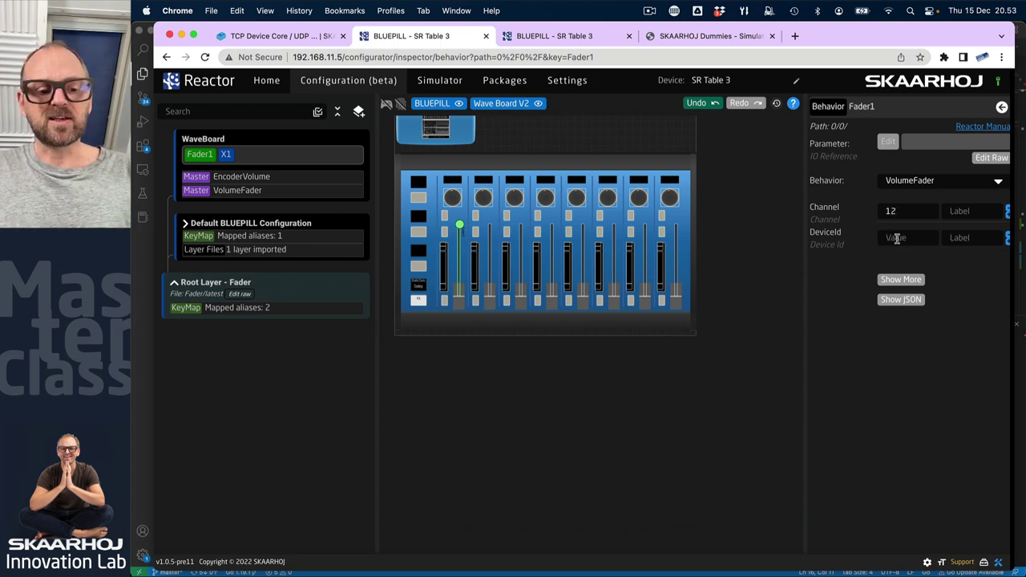
{"action": "type", "text": "1"}
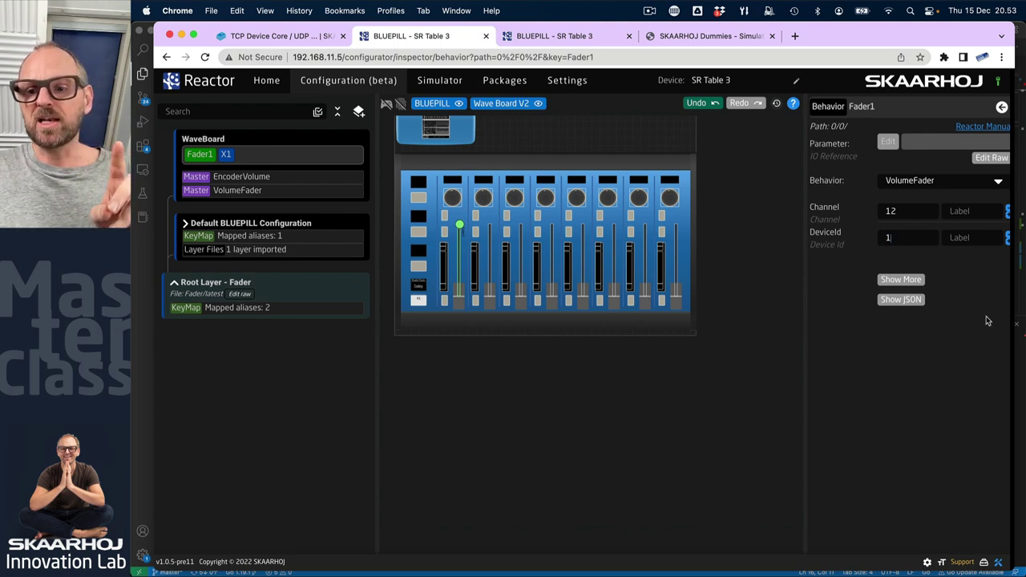
Check the Device Id in the settings of the TCP Device Core's Generic Model on the home page.
{"action": "left_click", "coordinate": [266, 81]}
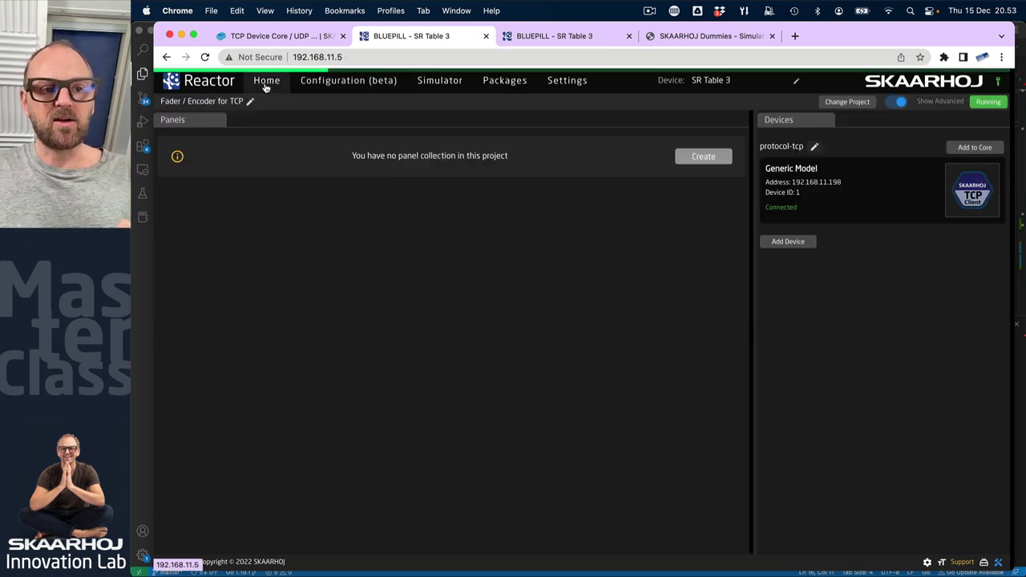
{"action": "mouse_move", "coordinate": [794, 202]}
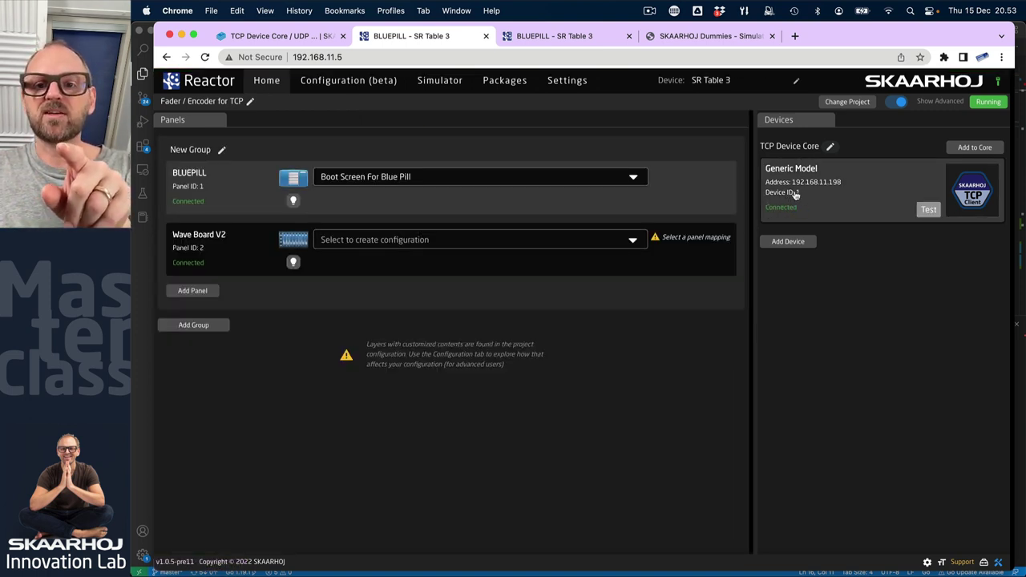
{"action": "left_click", "coordinate": [900, 102]}
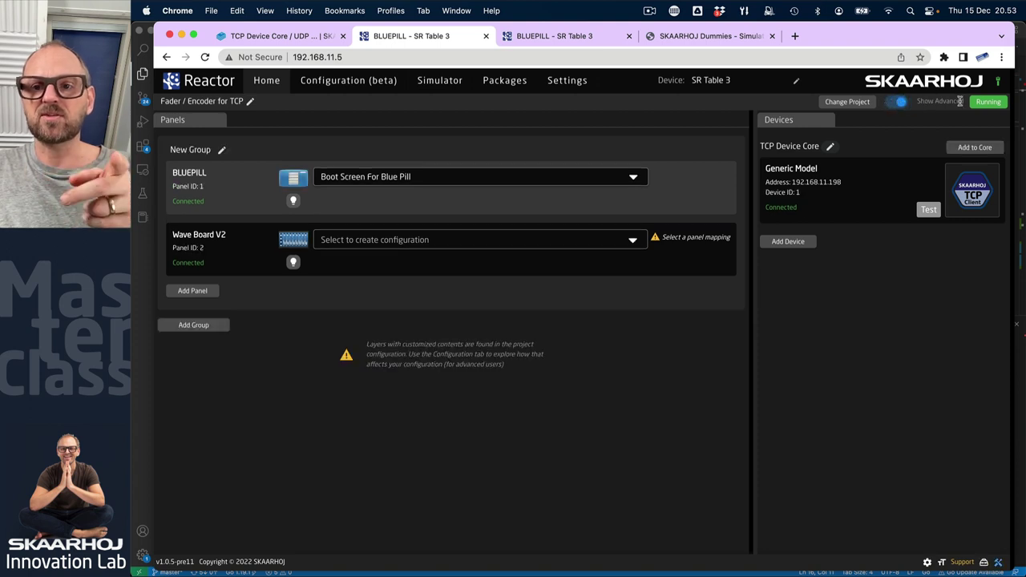
{"action": "left_click", "coordinate": [791, 169]}
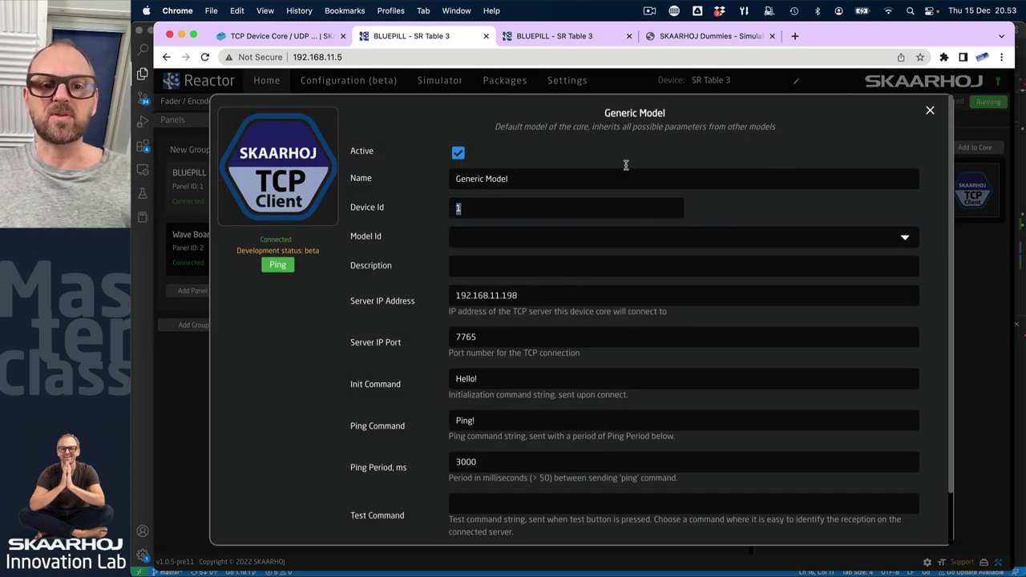
{"action": "left_click", "coordinate": [929, 110]}
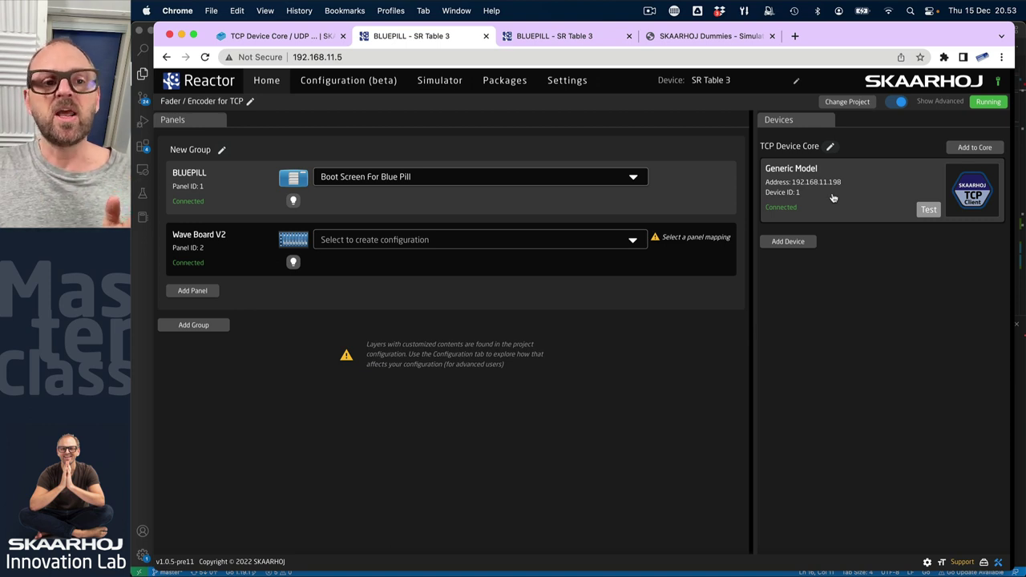
Return to the configuration page, and arrange the browser beside the code editor so the TCP server's terminal output stays visible.
{"action": "left_click", "coordinate": [343, 83]}
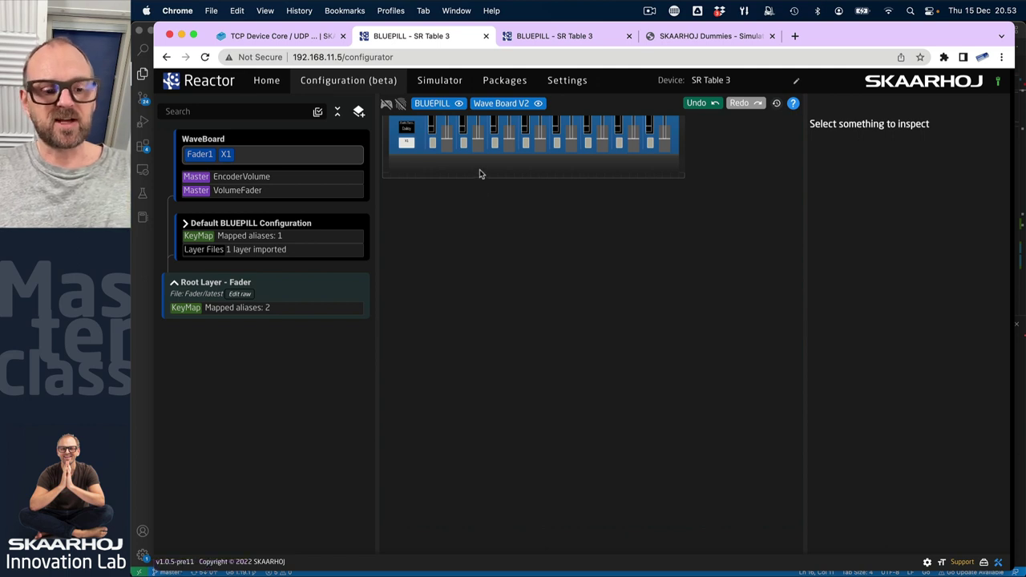
{"action": "left_click_drag", "start_coordinate": [481, 170], "coordinate": [489, 337]}
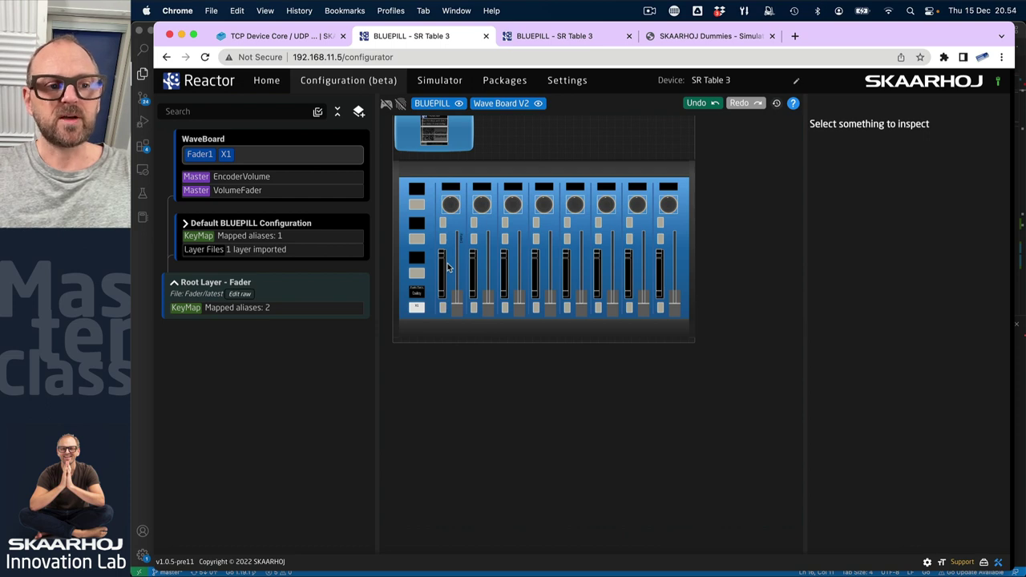
{"action": "key", "text": "super+Tab"}
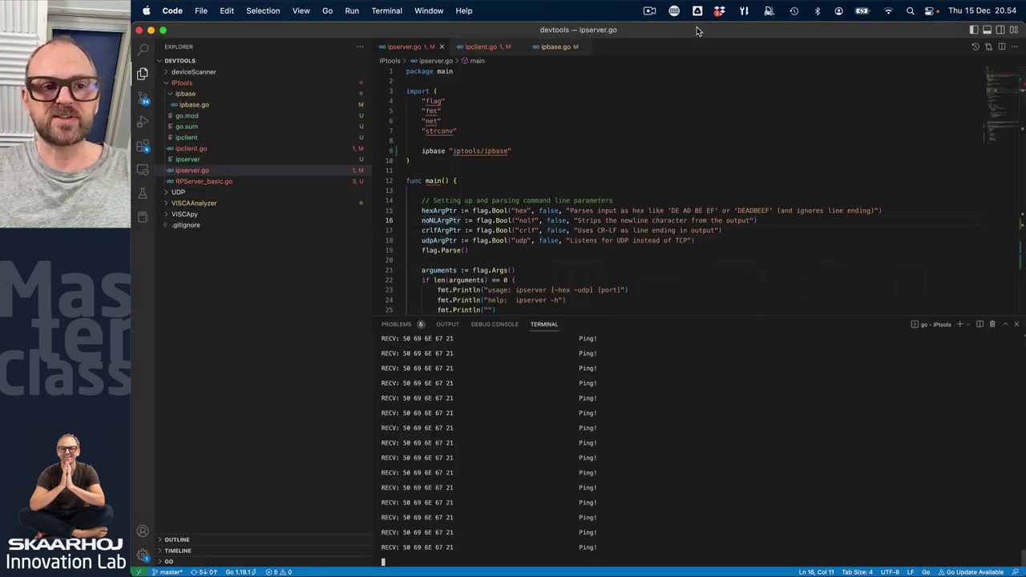
{"action": "left_click_drag", "start_coordinate": [521, 11], "coordinate": [458, 11]}
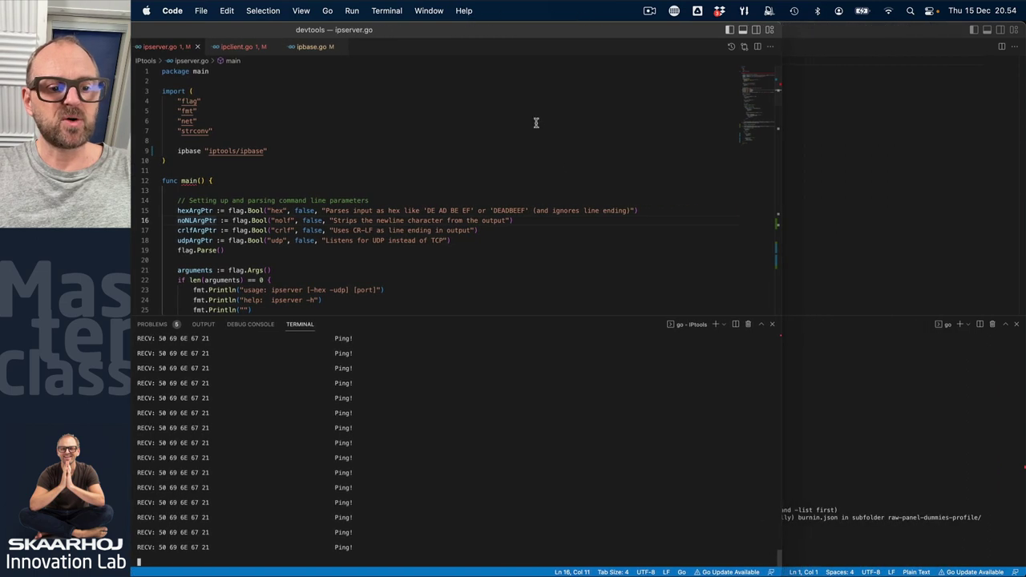
{"action": "key", "text": "super+Tab"}
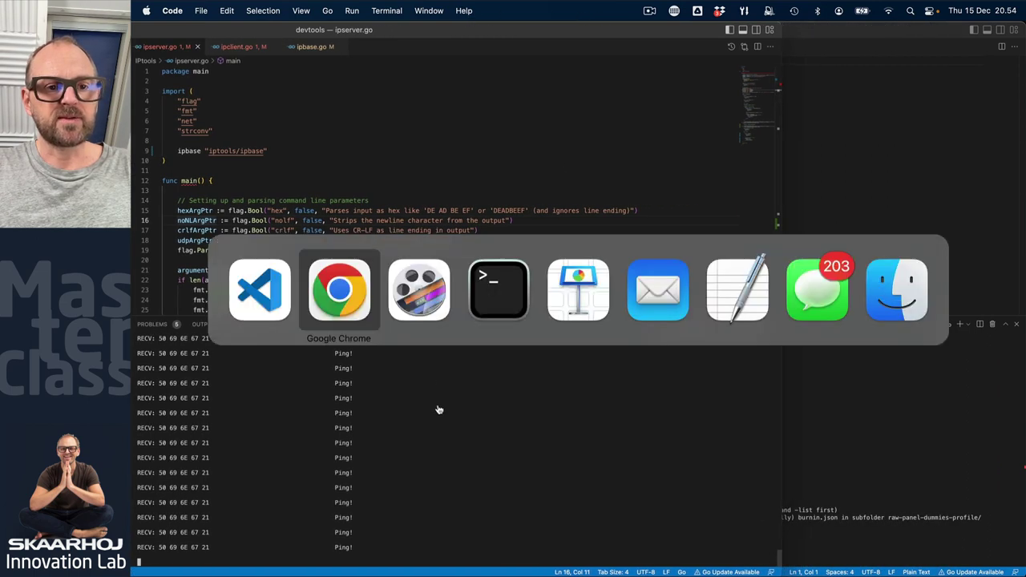
{"action": "left_click", "coordinate": [489, 291]}
{"action": "key", "text": "super+Tab"}
{"action": "key", "text": "super+Tab"}
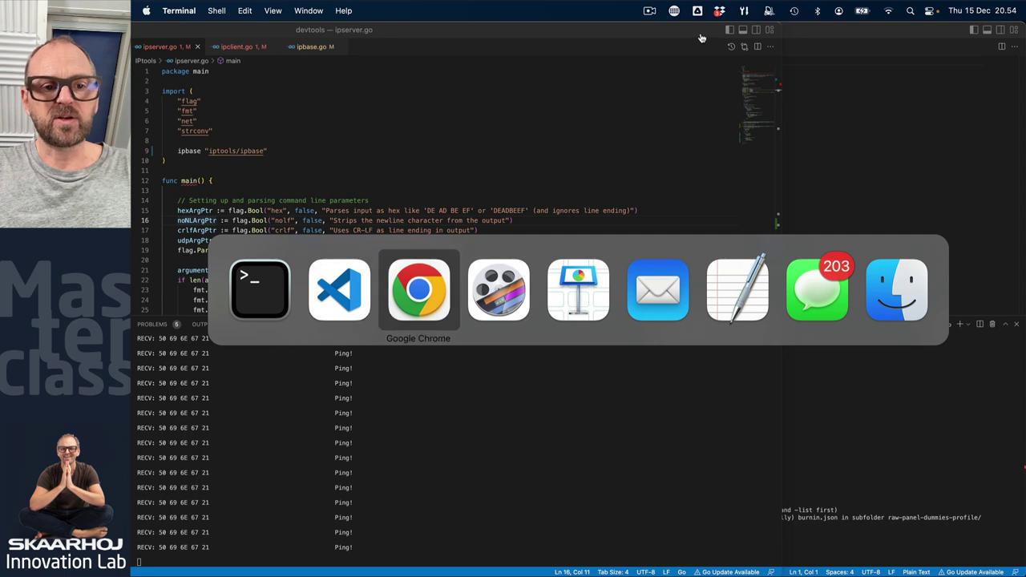
{"action": "key", "text": "ctrl+alt+t"}
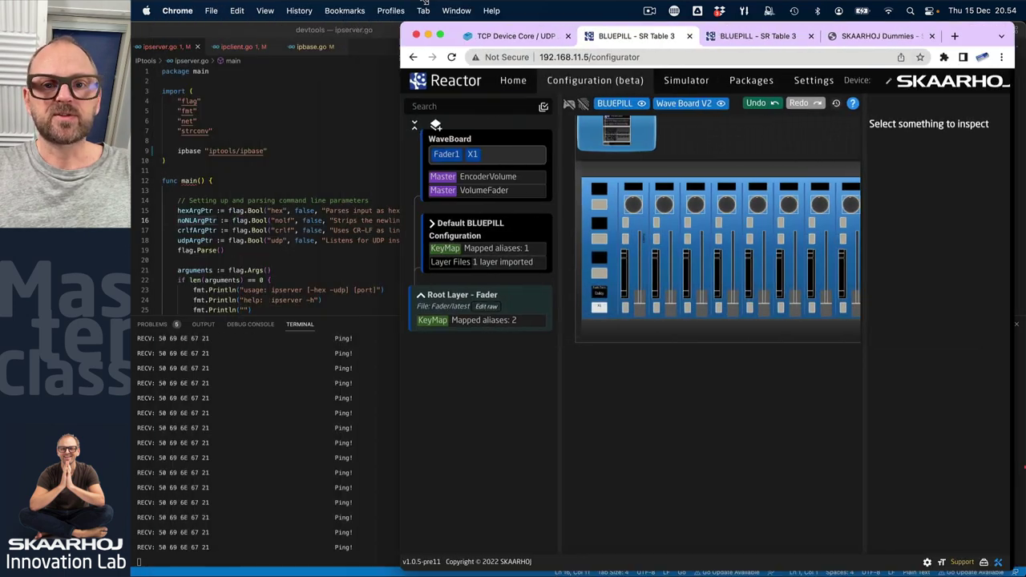
In the emulated Wave Board V2, trigger the Cowboy button twice and move the first fader all the way up.
{"action": "left_click", "coordinate": [882, 36]}
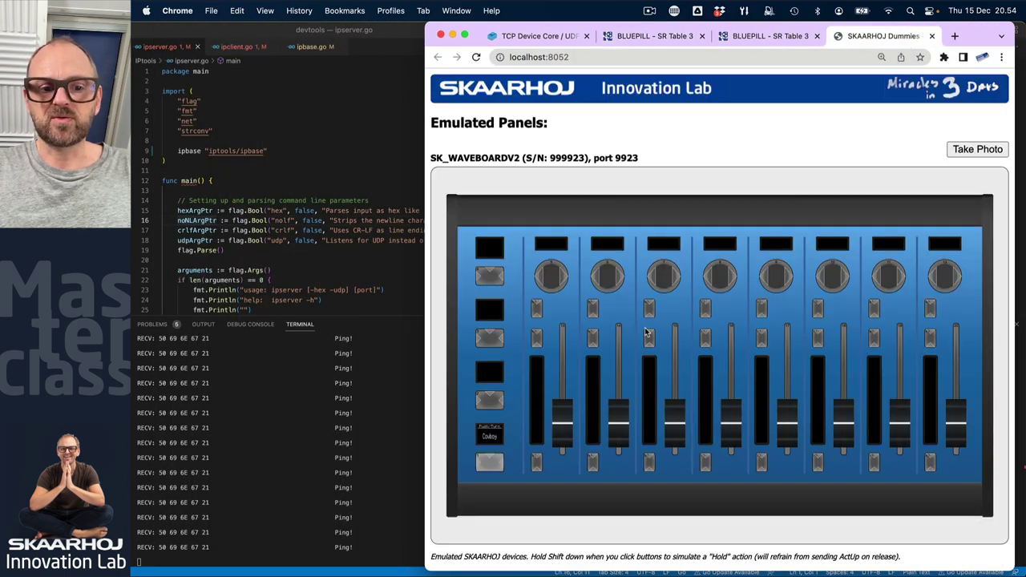
{"action": "left_click", "coordinate": [489, 465]}
{"action": "left_click", "coordinate": [489, 466]}
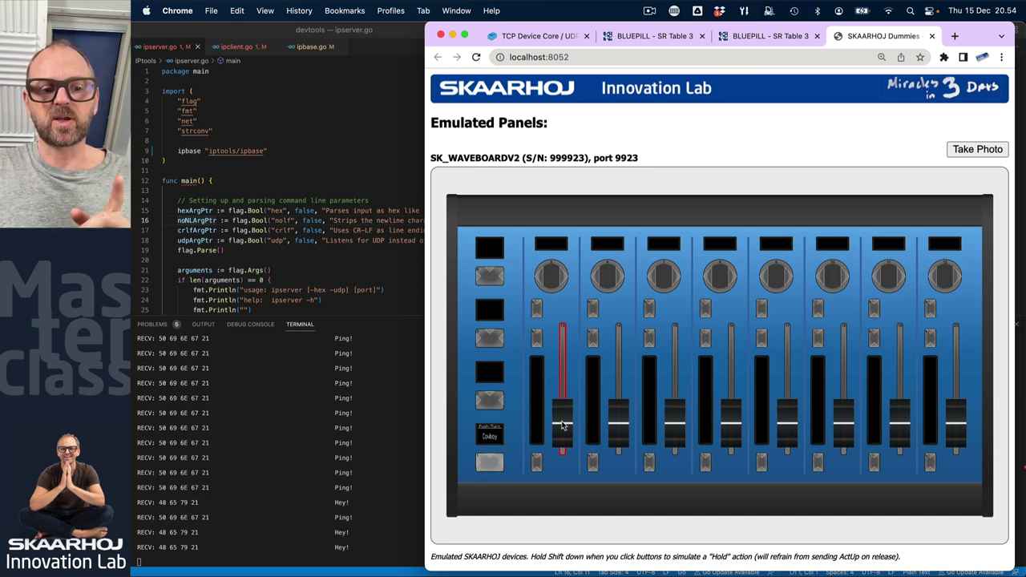
{"action": "left_click_drag", "start_coordinate": [561, 425], "coordinate": [565, 330]}
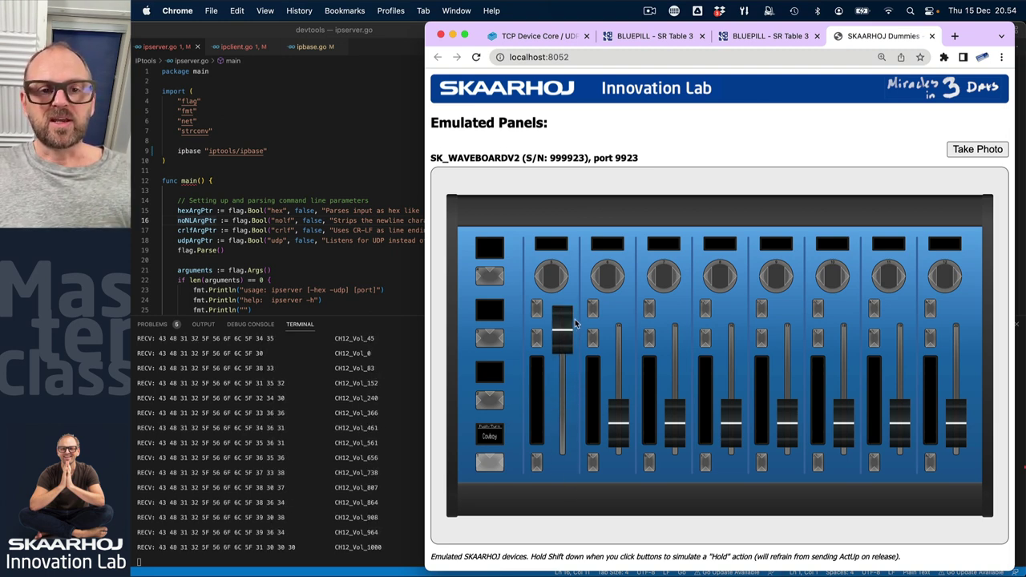
In the wiki's TCP Device Core article, compare the VolumeFader example with the arbitrary-interval version, including its MinMaxCenterValue range.
{"action": "double_click", "coordinate": [426, 27]}
{"action": "left_click", "coordinate": [255, 42]}
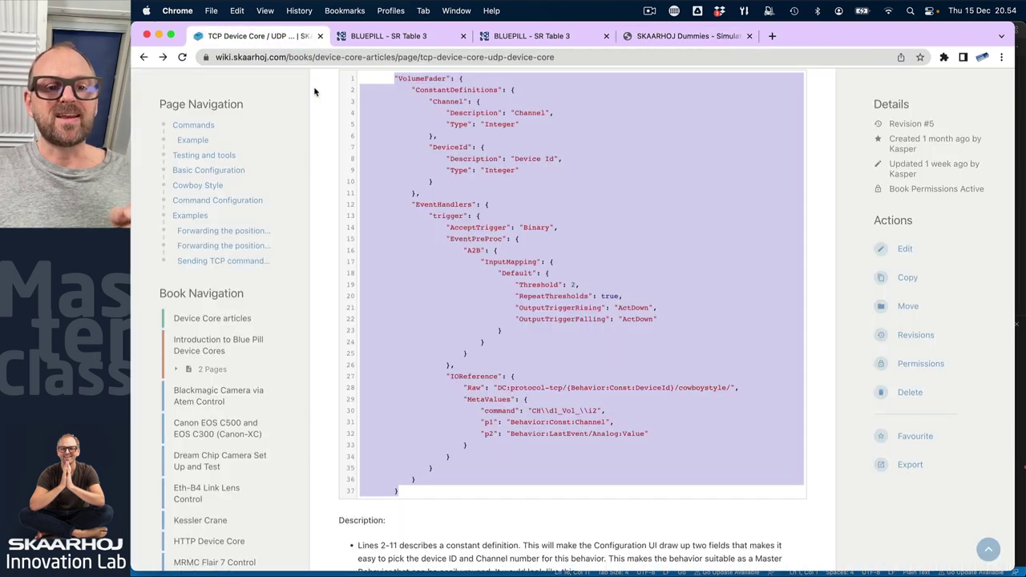
{"action": "left_click", "coordinate": [483, 262]}
{"action": "scroll", "coordinate": [481, 270], "scroll_direction": "up", "scroll_amount": 2}
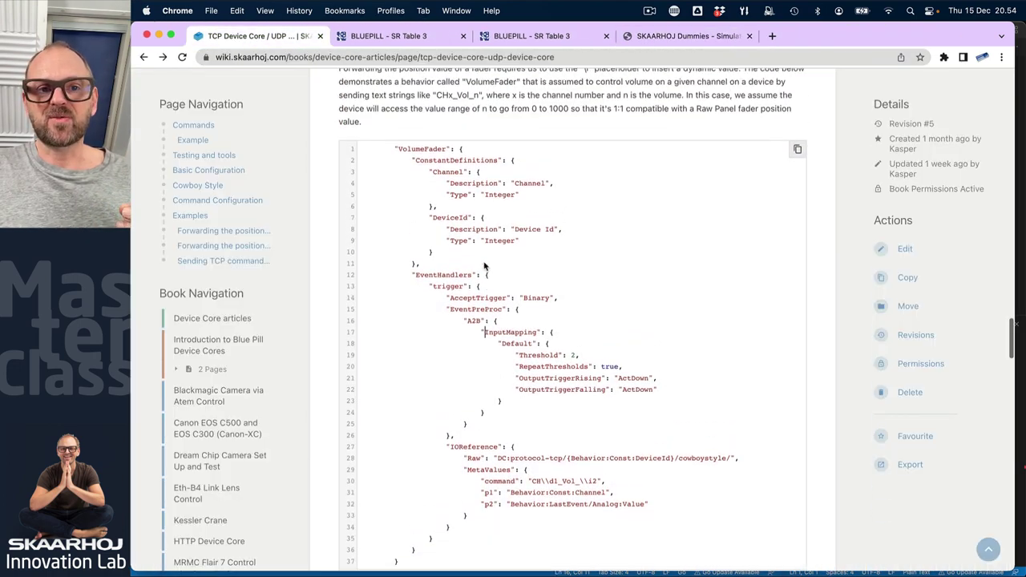
{"action": "scroll", "coordinate": [485, 268], "scroll_direction": "down", "scroll_amount": 5}
{"action": "scroll", "coordinate": [486, 268], "scroll_direction": "down", "scroll_amount": 10}
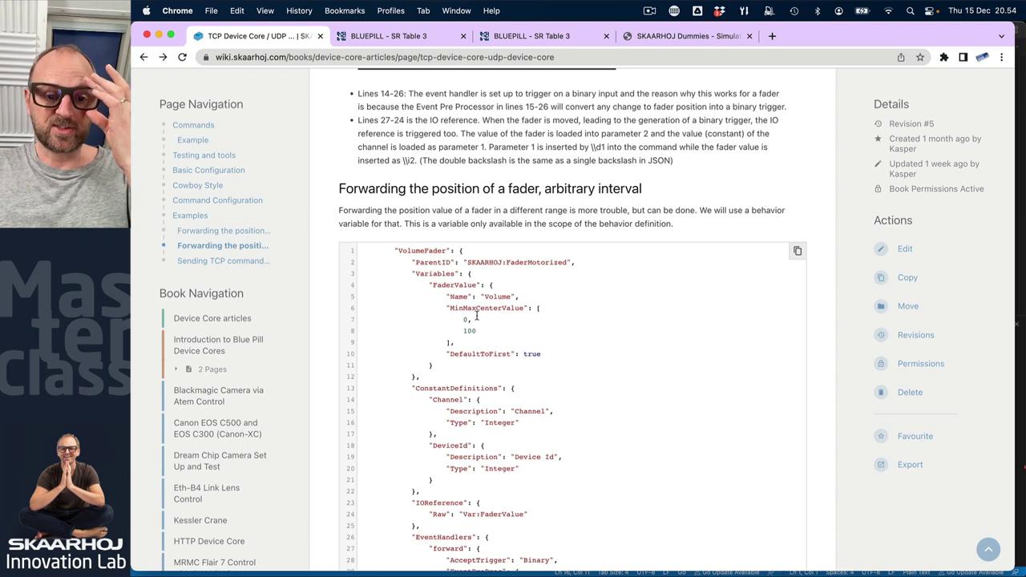
{"action": "left_click_drag", "start_coordinate": [464, 319], "coordinate": [475, 331]}
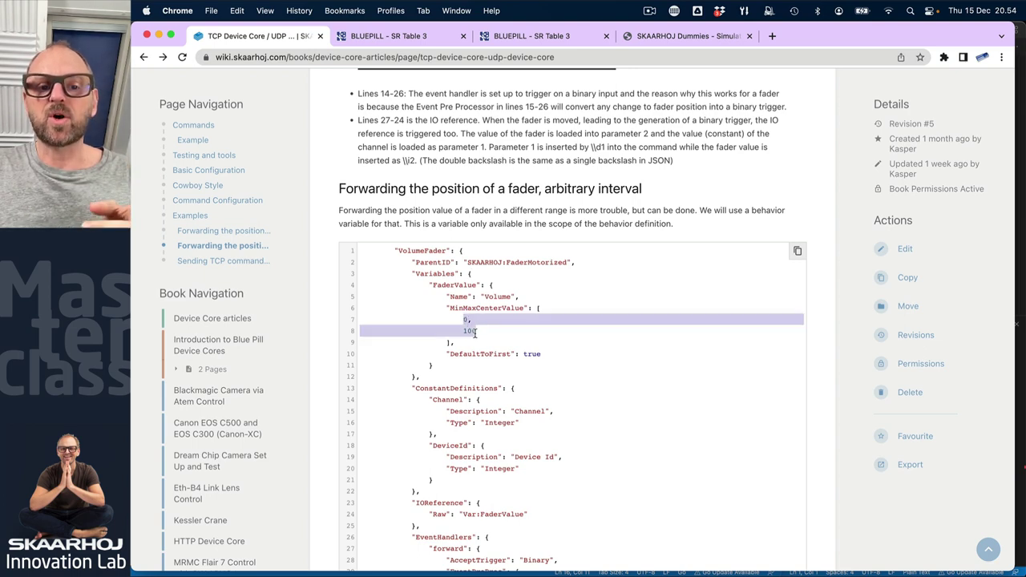
{"action": "scroll", "coordinate": [481, 329], "scroll_direction": "up", "scroll_amount": 6}
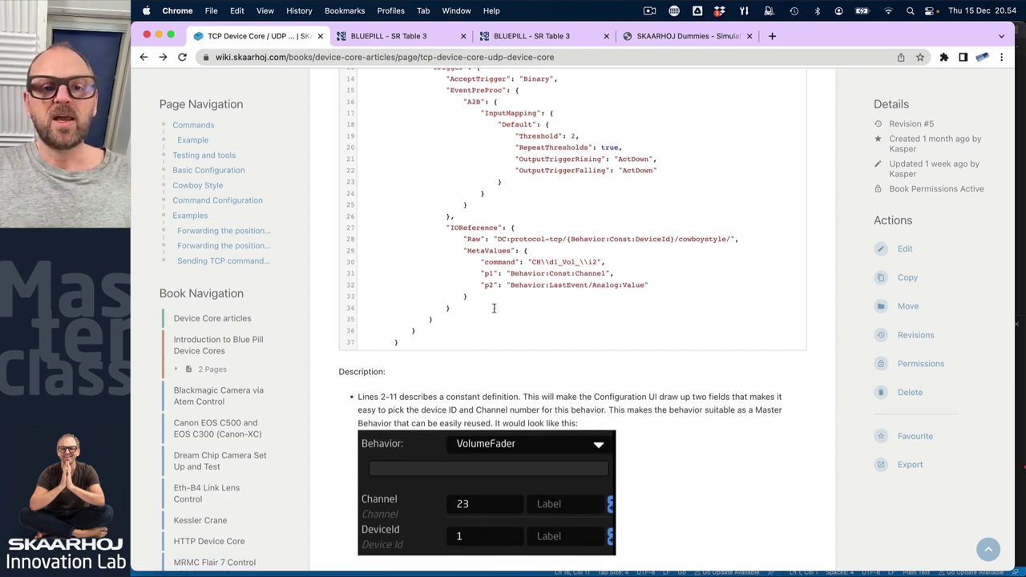
Open the root layer's raw JSON and review the VolumeFader definition and Fader1's constants under HWCBehaviors.
{"action": "left_click", "coordinate": [541, 37]}
{"action": "left_click", "coordinate": [217, 294]}
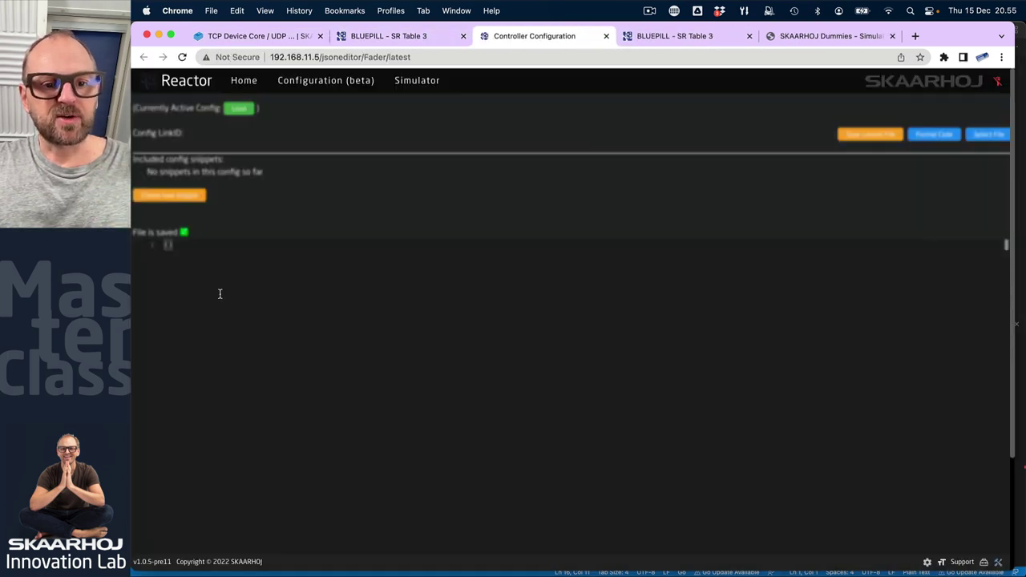
{"action": "scroll", "coordinate": [374, 326], "scroll_direction": "down", "scroll_amount": 8}
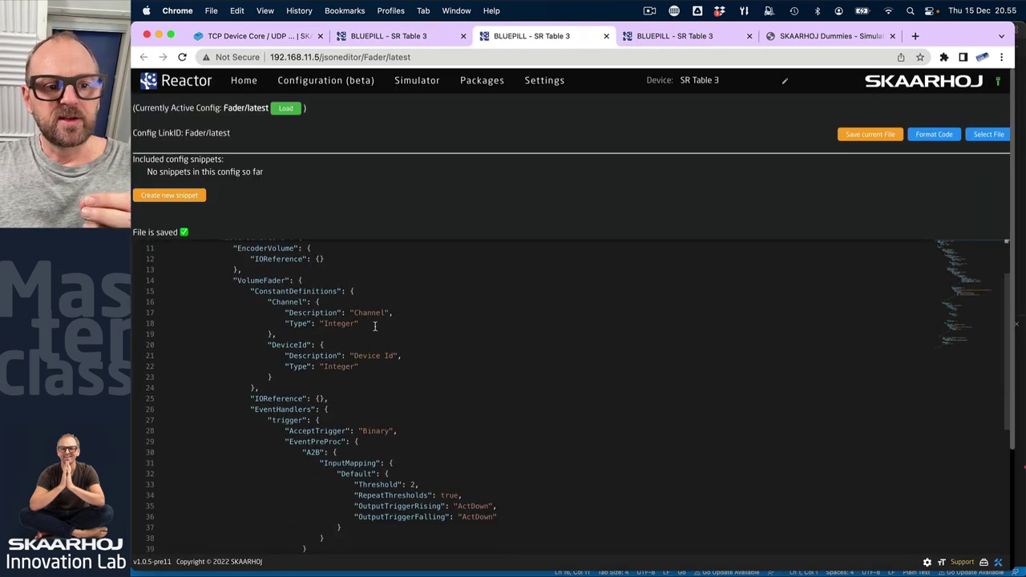
{"action": "scroll", "coordinate": [377, 325], "scroll_direction": "up", "scroll_amount": 2}
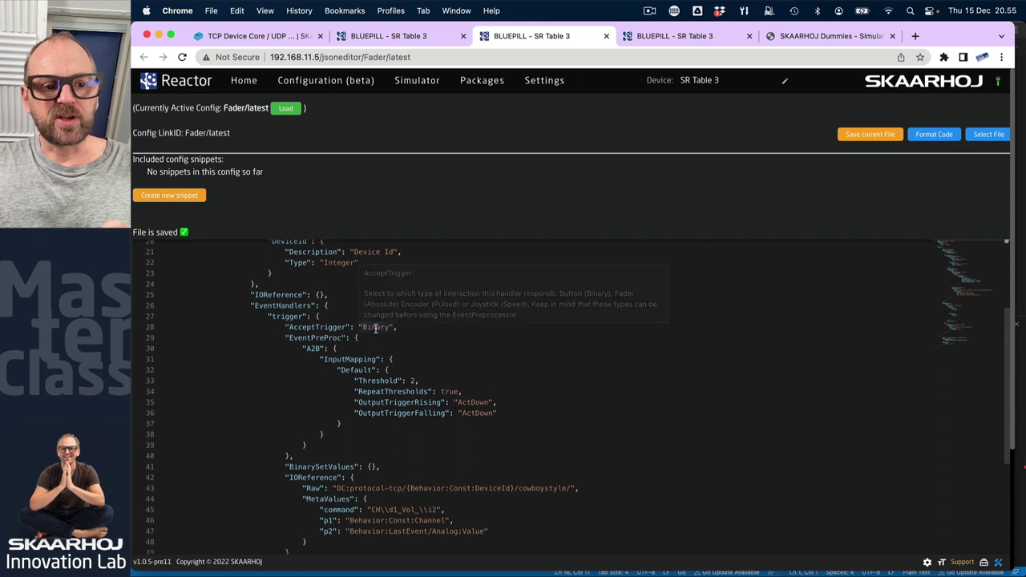
{"action": "scroll", "coordinate": [375, 326], "scroll_direction": "down", "scroll_amount": 6}
{"action": "scroll", "coordinate": [374, 327], "scroll_direction": "down", "scroll_amount": 2}
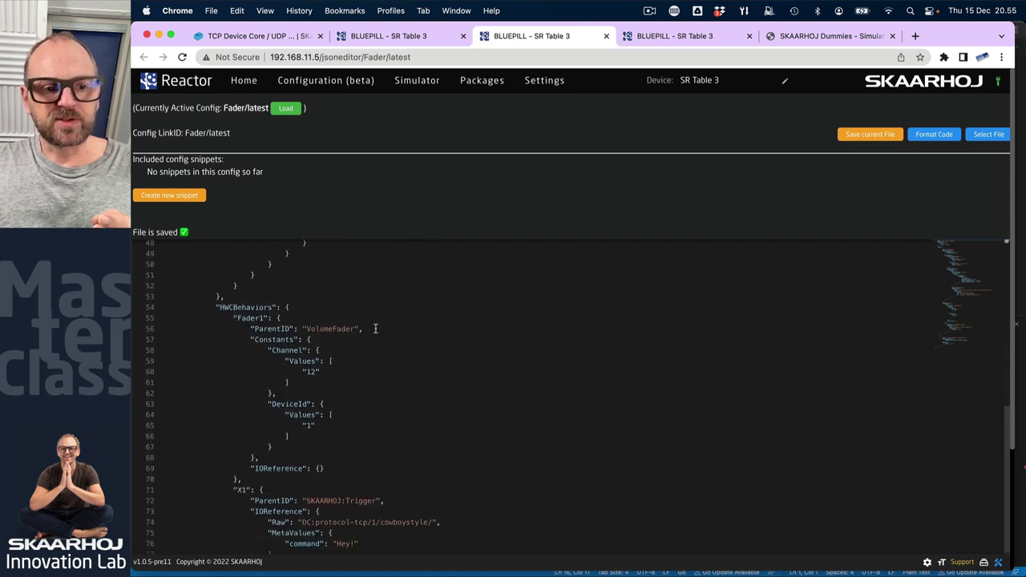
{"action": "scroll", "coordinate": [374, 327], "scroll_direction": "up", "scroll_amount": 6}
{"action": "scroll", "coordinate": [375, 329], "scroll_direction": "up", "scroll_amount": 2}
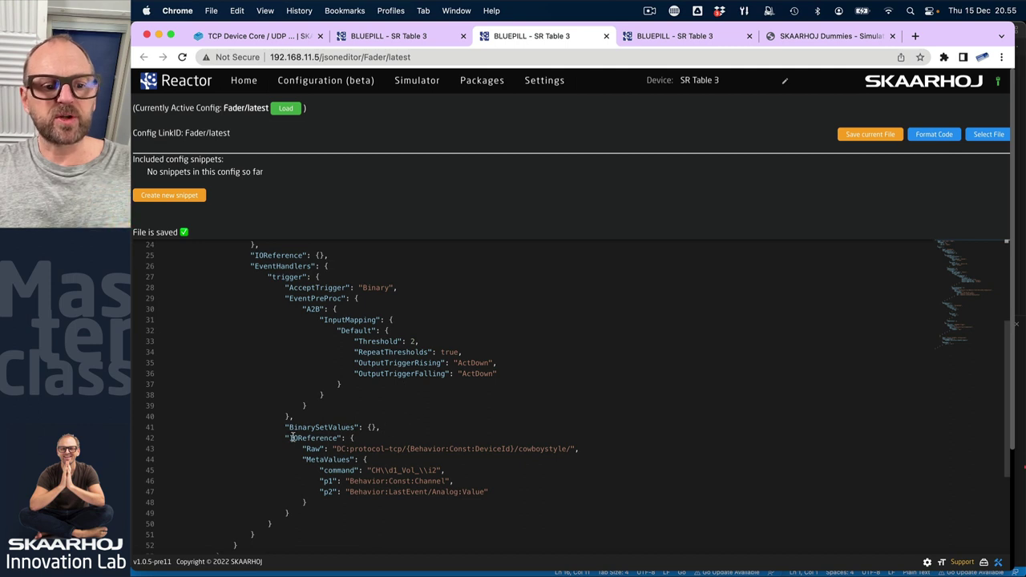
Examine the IOReference block in VolumeFader's trigger handler and the A2B conversion in its event preprocessor.
{"action": "left_click_drag", "start_coordinate": [286, 438], "coordinate": [320, 514]}
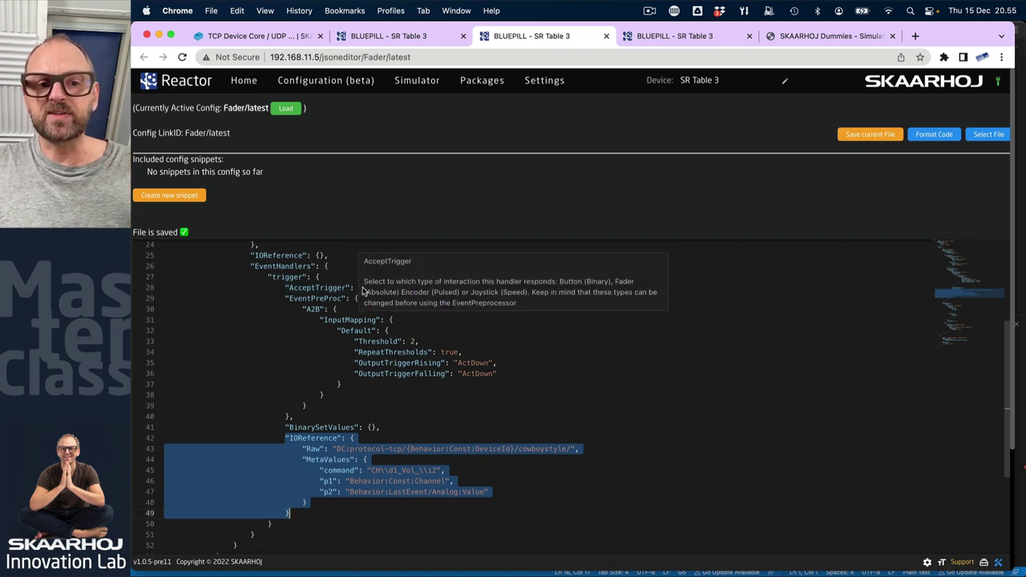
{"action": "left_click", "coordinate": [308, 309]}
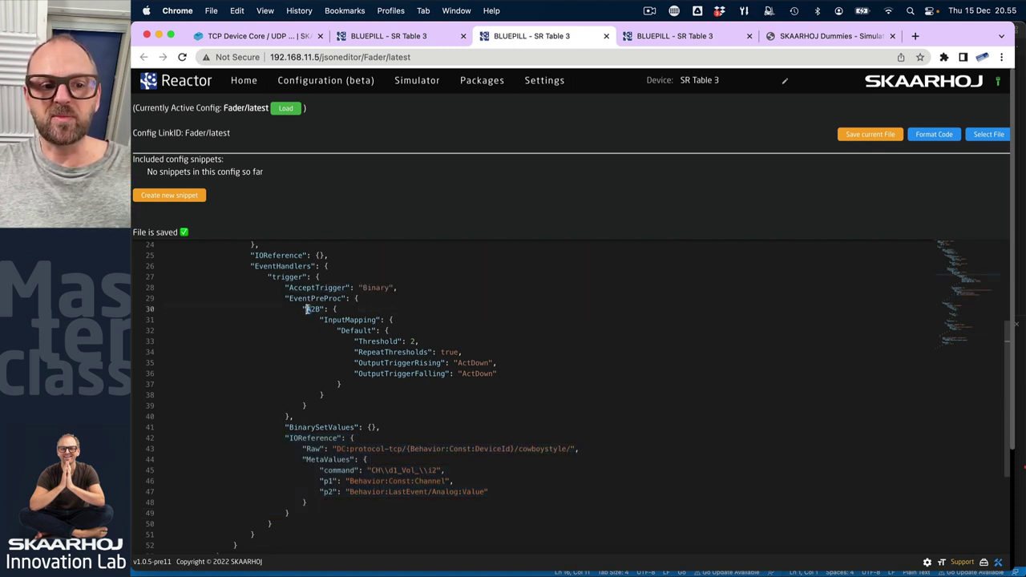
{"action": "double_click", "coordinate": [317, 309]}
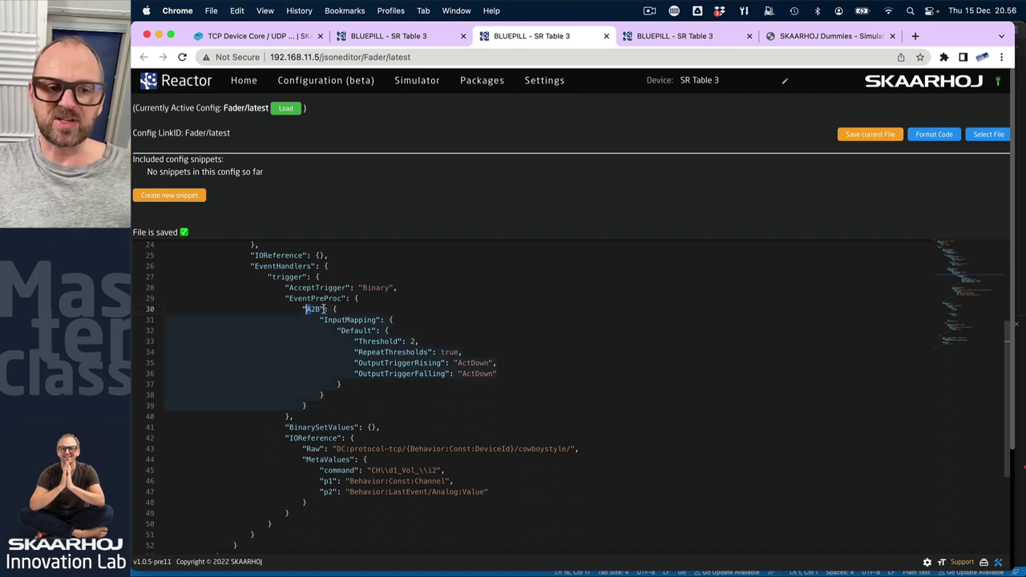
Review the EventPreProc and IOReference blocks of VolumeFader's trigger handler, including the DeviceId constant in the Raw path.
{"action": "key", "text": "Left"}
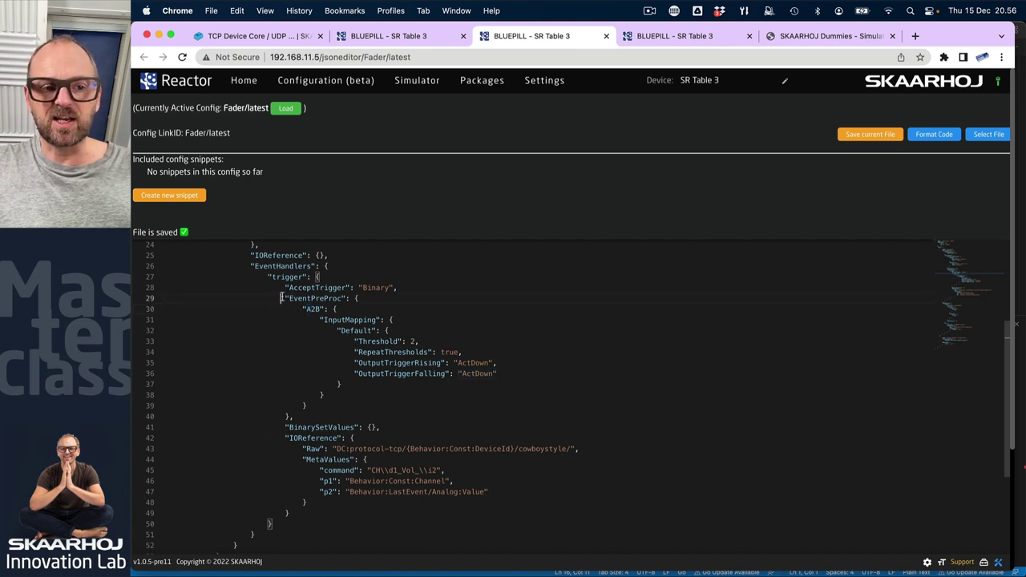
{"action": "left_click_drag", "start_coordinate": [284, 298], "coordinate": [306, 418]}
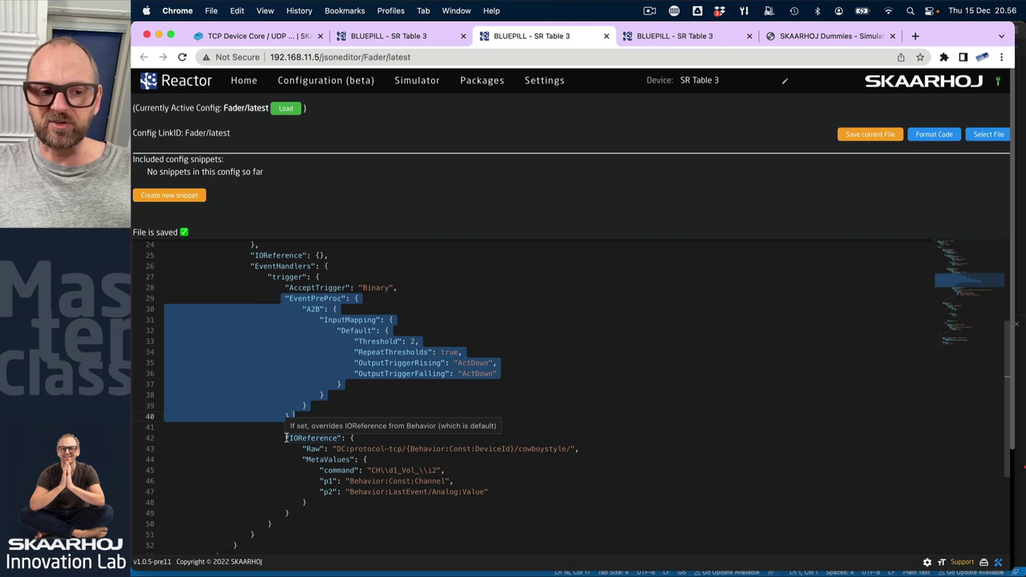
{"action": "left_click_drag", "start_coordinate": [285, 438], "coordinate": [315, 512]}
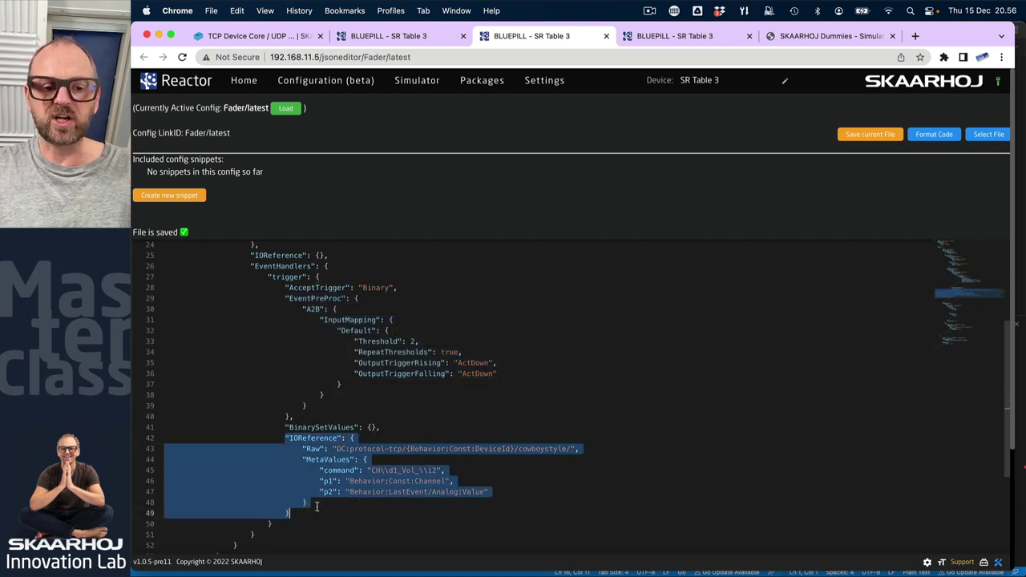
{"action": "left_click", "coordinate": [392, 440]}
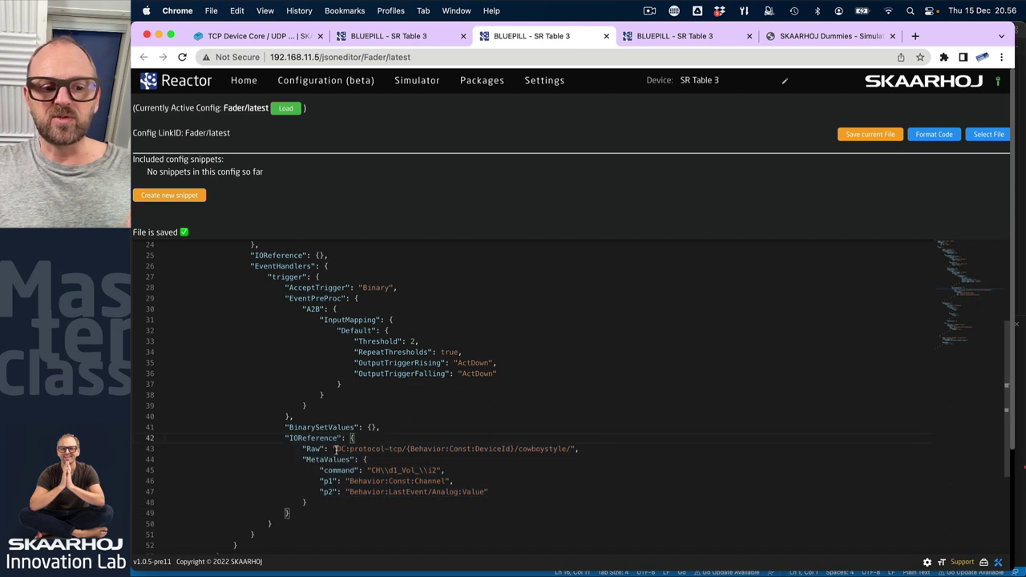
{"action": "left_click_drag", "start_coordinate": [337, 448], "coordinate": [406, 449]}
{"action": "left_click", "coordinate": [510, 449]}
Trace Fader1's ParentID under HWCBehaviors back to the VolumeFader definition under MasterBehaviors.
{"action": "scroll", "coordinate": [415, 395], "scroll_direction": "up", "scroll_amount": 5}
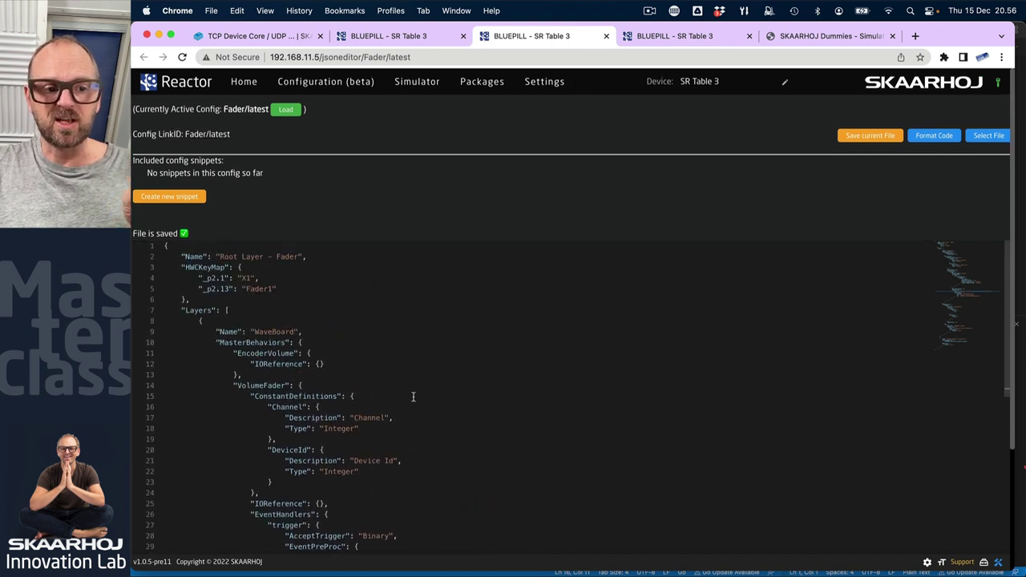
{"action": "scroll", "coordinate": [412, 495], "scroll_direction": "down", "scroll_amount": 10}
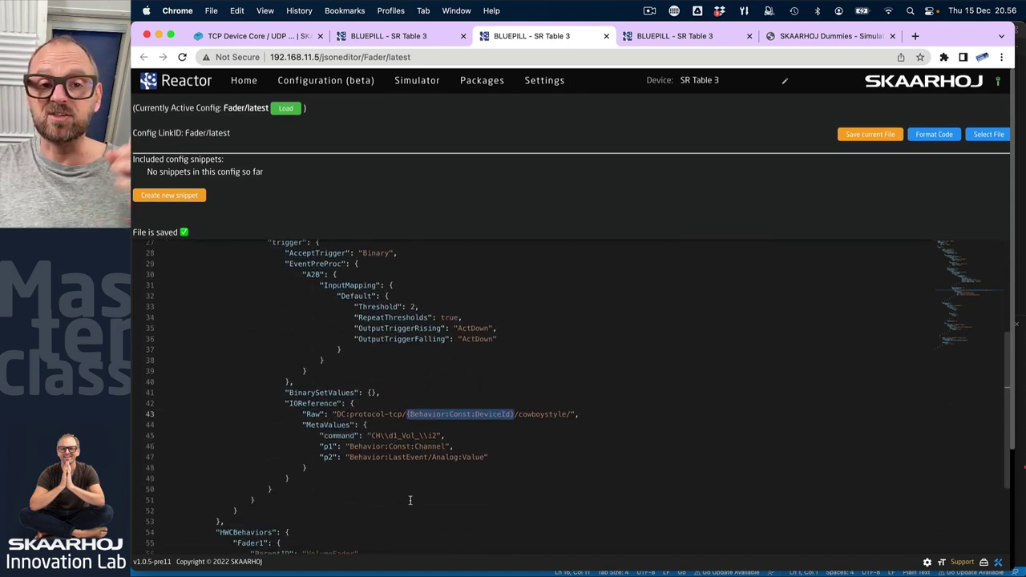
{"action": "scroll", "coordinate": [412, 494], "scroll_direction": "down", "scroll_amount": 1}
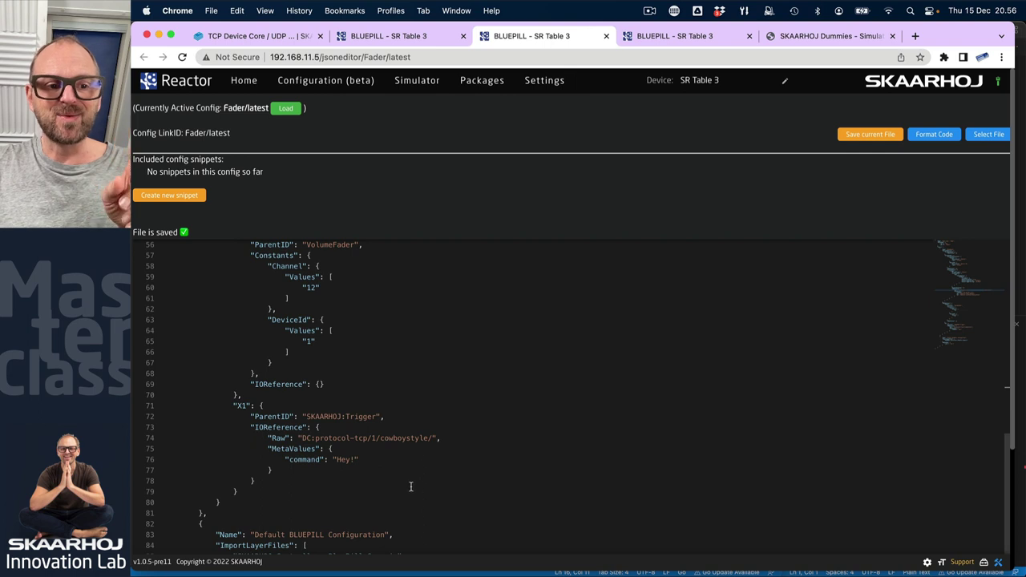
{"action": "scroll", "coordinate": [410, 486], "scroll_direction": "up", "scroll_amount": 3}
{"action": "left_click_drag", "start_coordinate": [233, 353], "coordinate": [286, 354]}
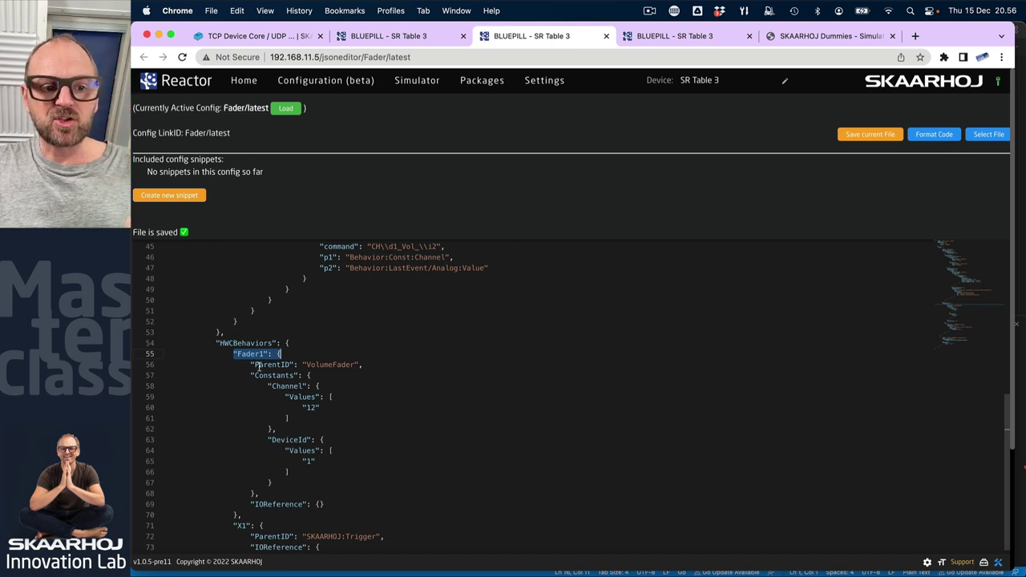
{"action": "left_click_drag", "start_coordinate": [253, 364], "coordinate": [363, 365]}
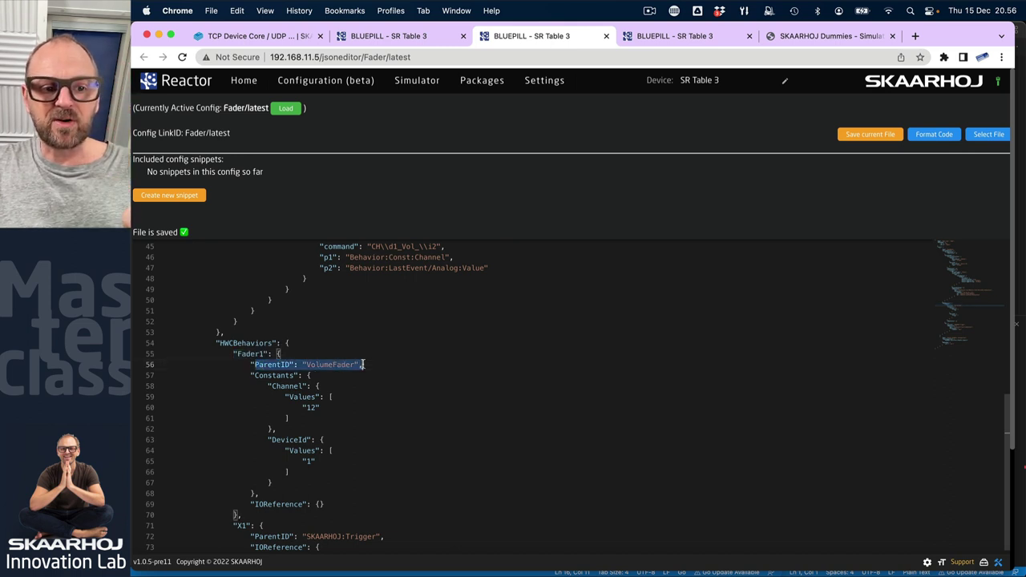
{"action": "double_click", "coordinate": [330, 365]}
{"action": "scroll", "coordinate": [325, 365], "scroll_direction": "up", "scroll_amount": 15}
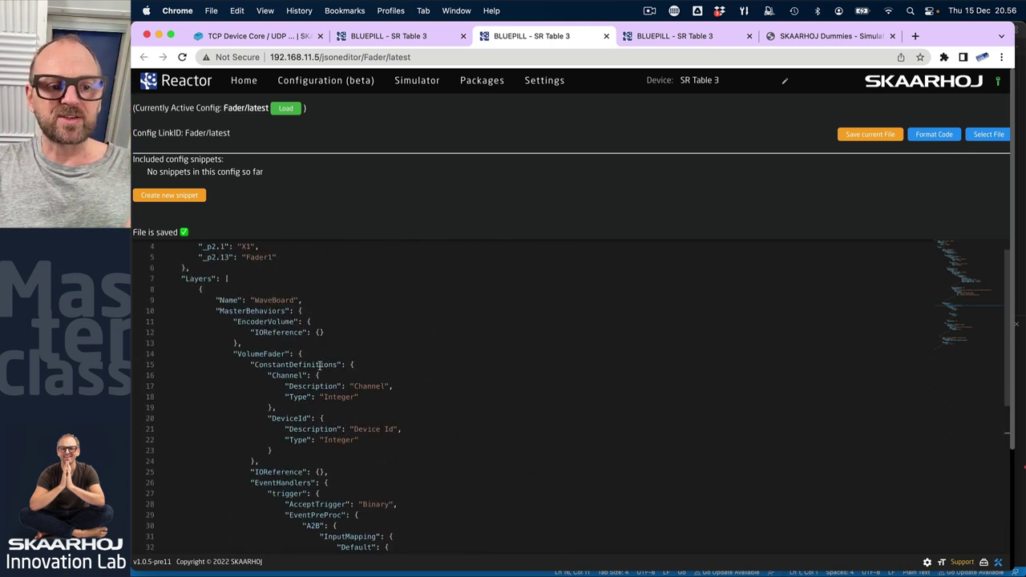
{"action": "double_click", "coordinate": [259, 353]}
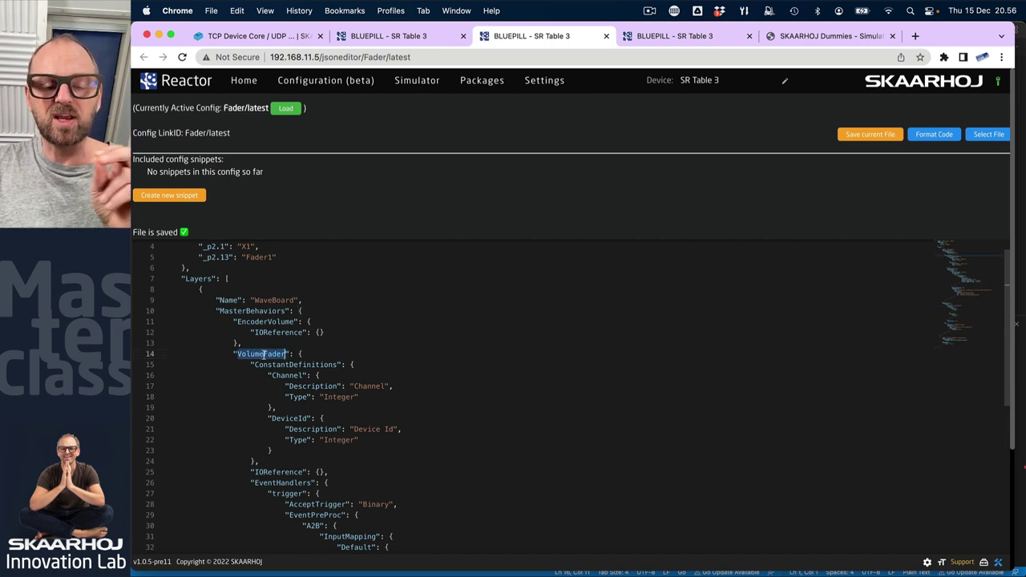
{"action": "scroll", "coordinate": [264, 353], "scroll_direction": "down", "scroll_amount": 15}
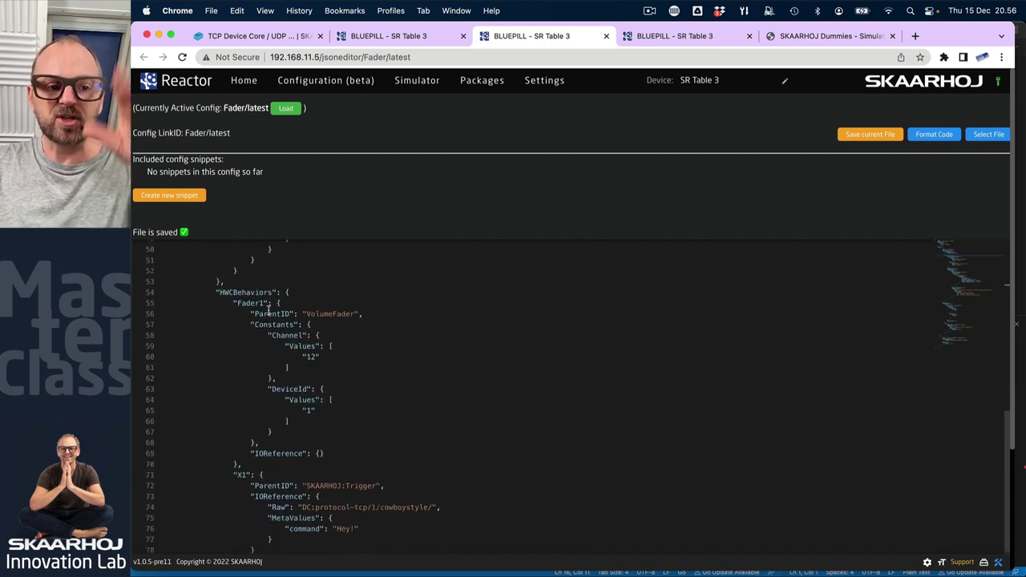
Inspect Fader1's Constants block, checking its Channel and DeviceId values.
{"action": "left_click", "coordinate": [258, 323]}
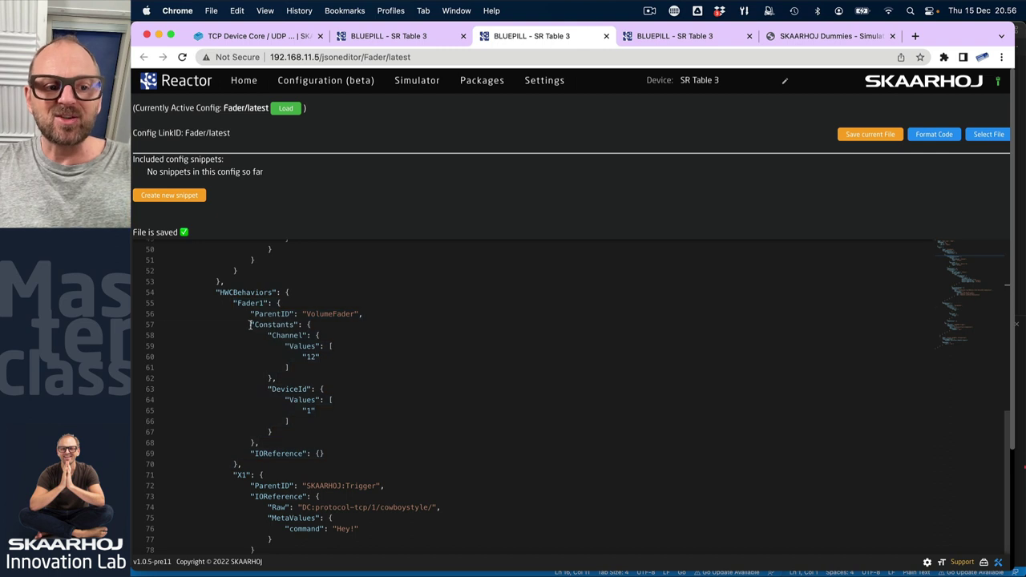
{"action": "left_click_drag", "start_coordinate": [251, 324], "coordinate": [277, 446]}
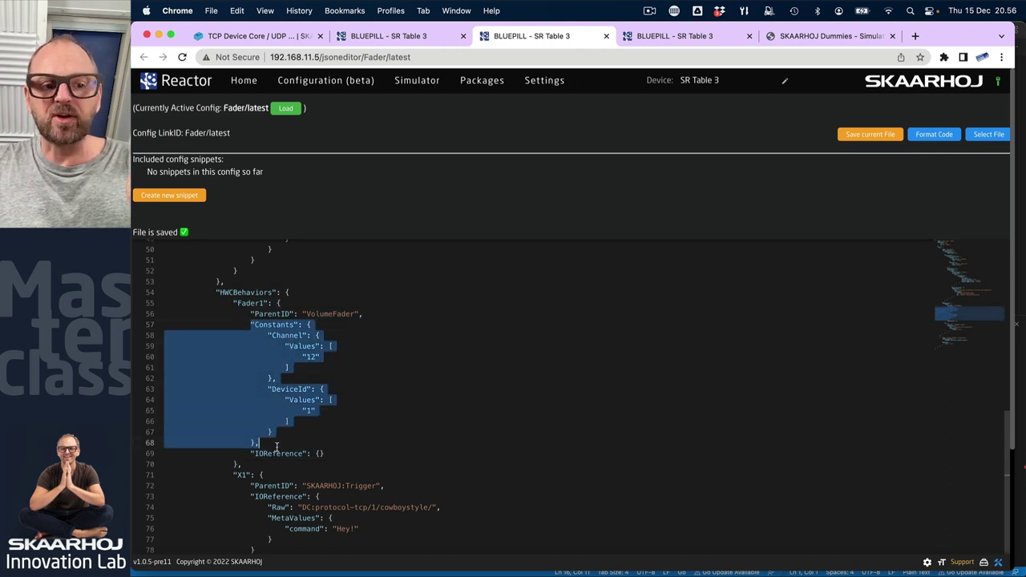
{"action": "scroll", "coordinate": [329, 387], "scroll_direction": "up", "scroll_amount": 1}
{"action": "double_click", "coordinate": [311, 366]}
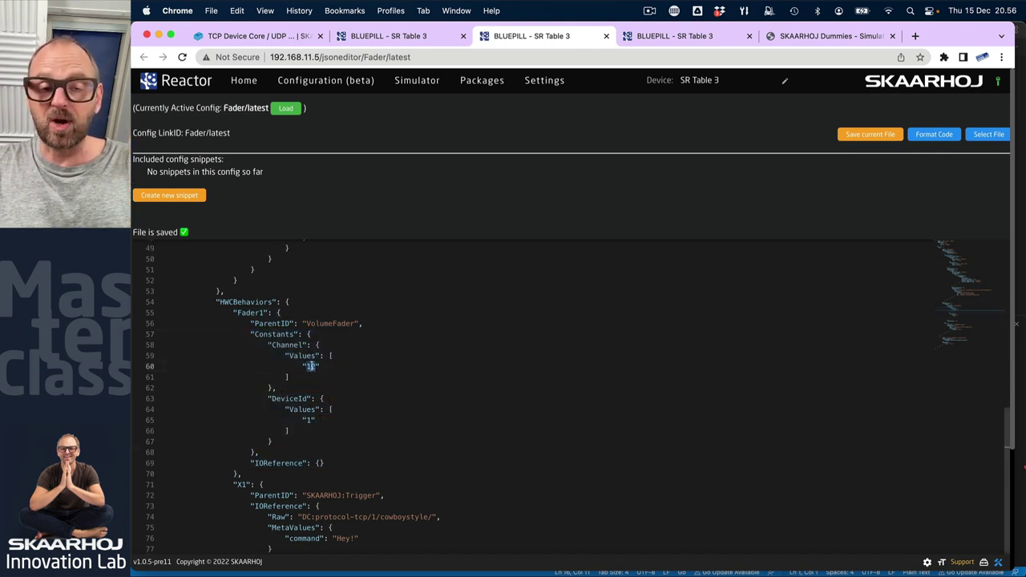
{"action": "double_click", "coordinate": [310, 420]}
Examine how VolumeFader's IOReference uses the DeviceId constant and how p1 and p2 feed the placeholders in the command string.
{"action": "scroll", "coordinate": [348, 414], "scroll_direction": "up", "scroll_amount": 6}
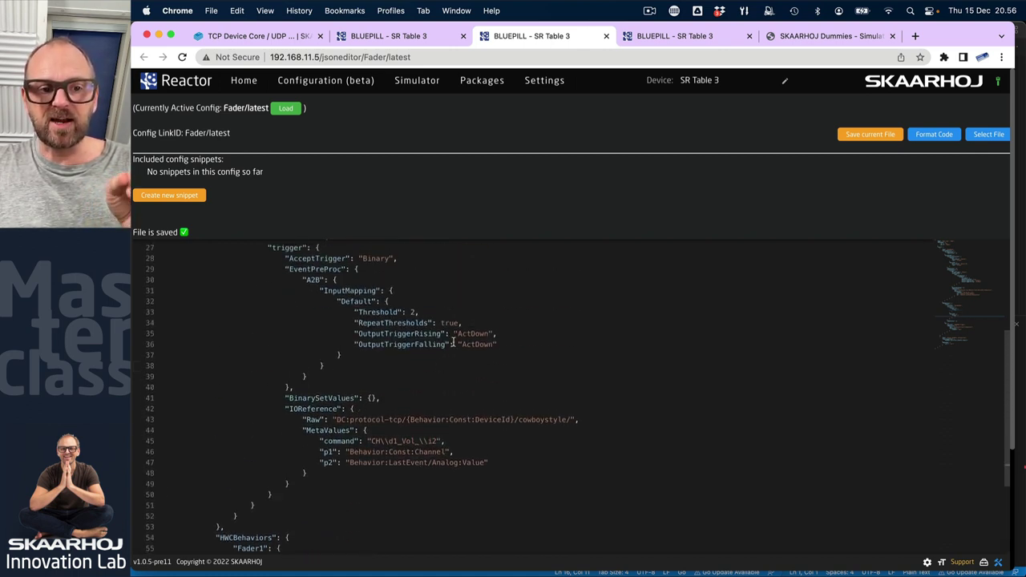
{"action": "scroll", "coordinate": [465, 393], "scroll_direction": "up", "scroll_amount": 1}
{"action": "left_click_drag", "start_coordinate": [406, 421], "coordinate": [513, 422]}
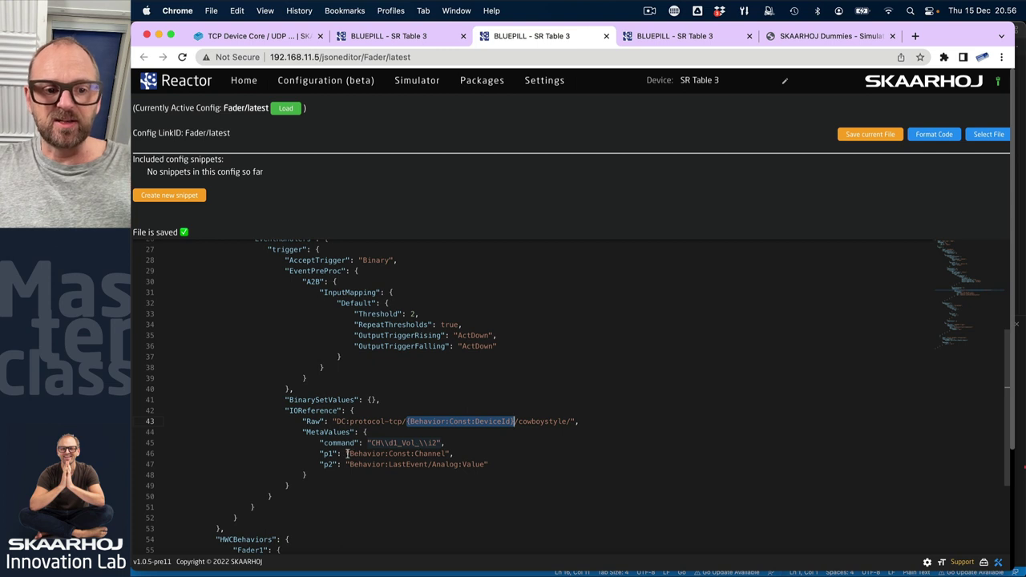
{"action": "left_click_drag", "start_coordinate": [350, 454], "coordinate": [446, 454]}
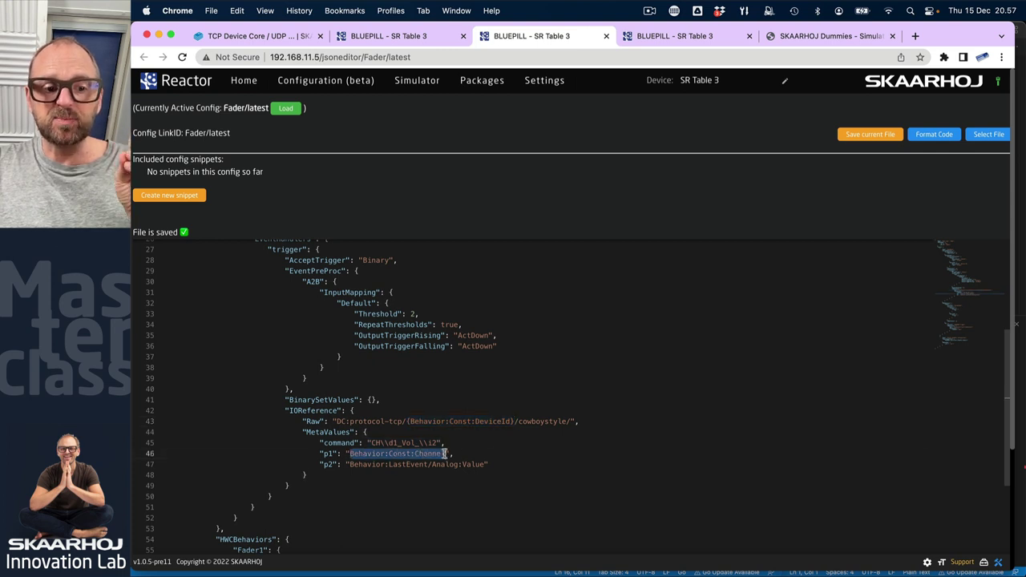
{"action": "double_click", "coordinate": [327, 453]}
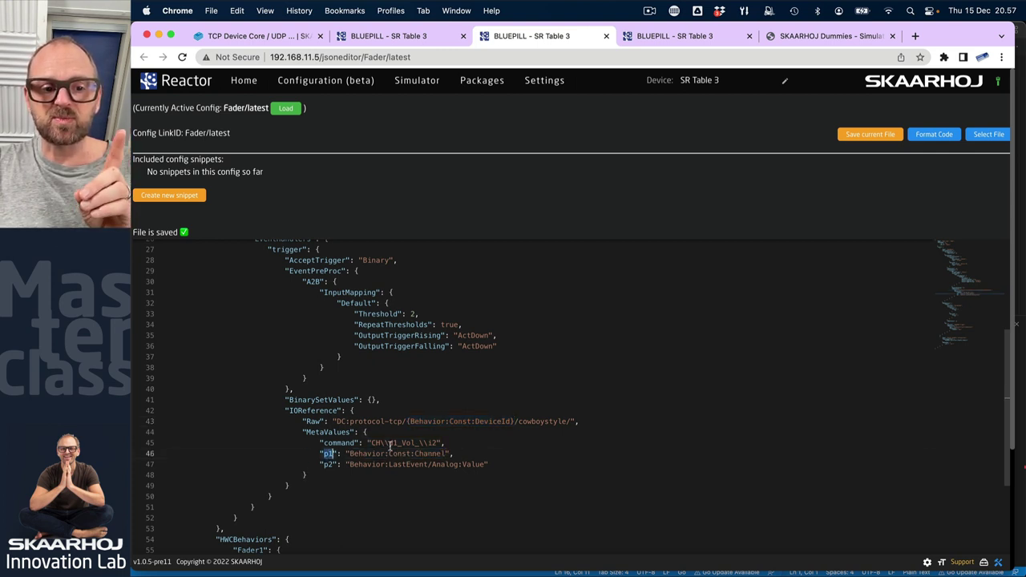
{"action": "left_click_drag", "start_coordinate": [400, 443], "coordinate": [437, 444]}
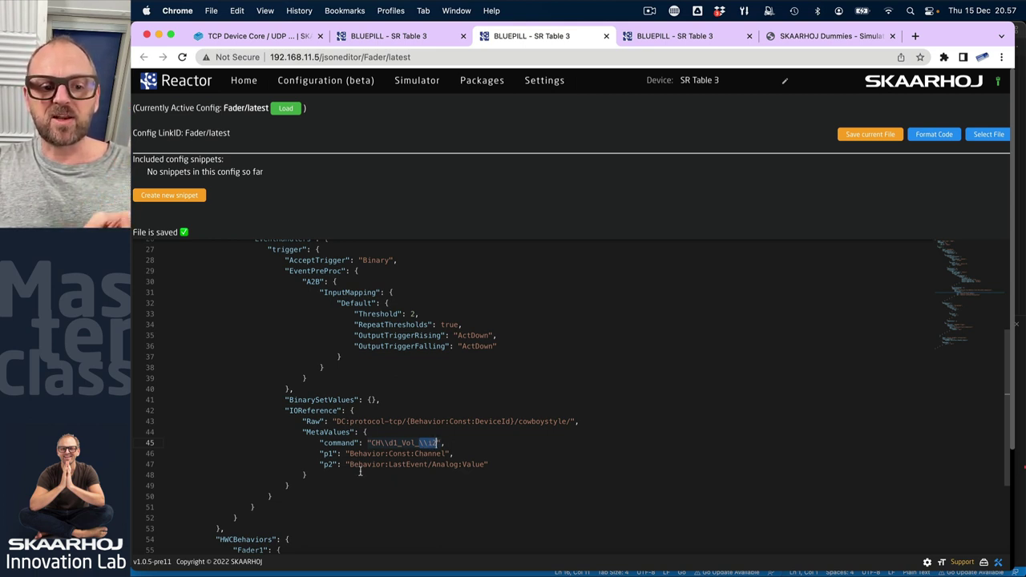
{"action": "double_click", "coordinate": [330, 465]}
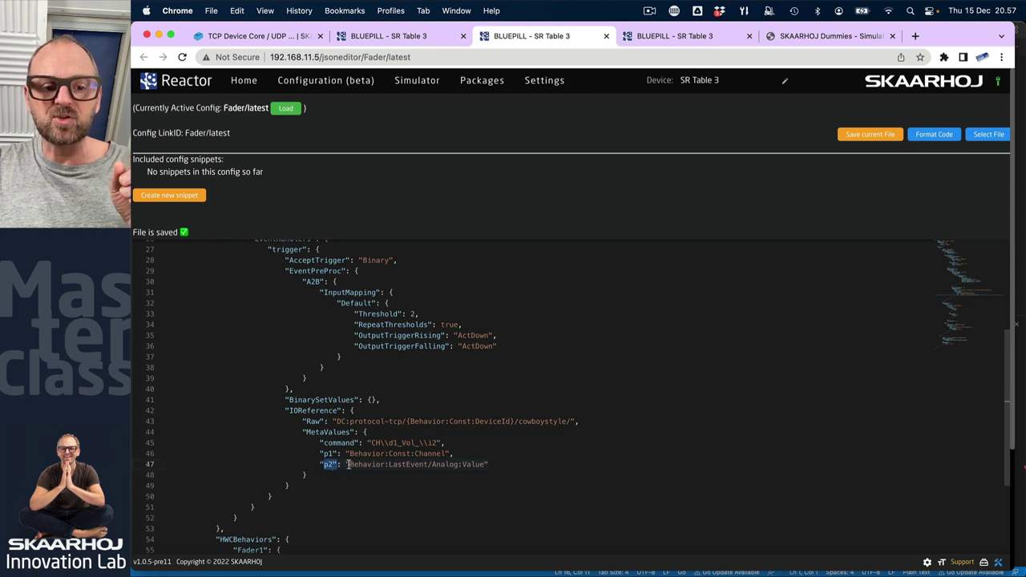
{"action": "left_click_drag", "start_coordinate": [348, 465], "coordinate": [484, 465]}
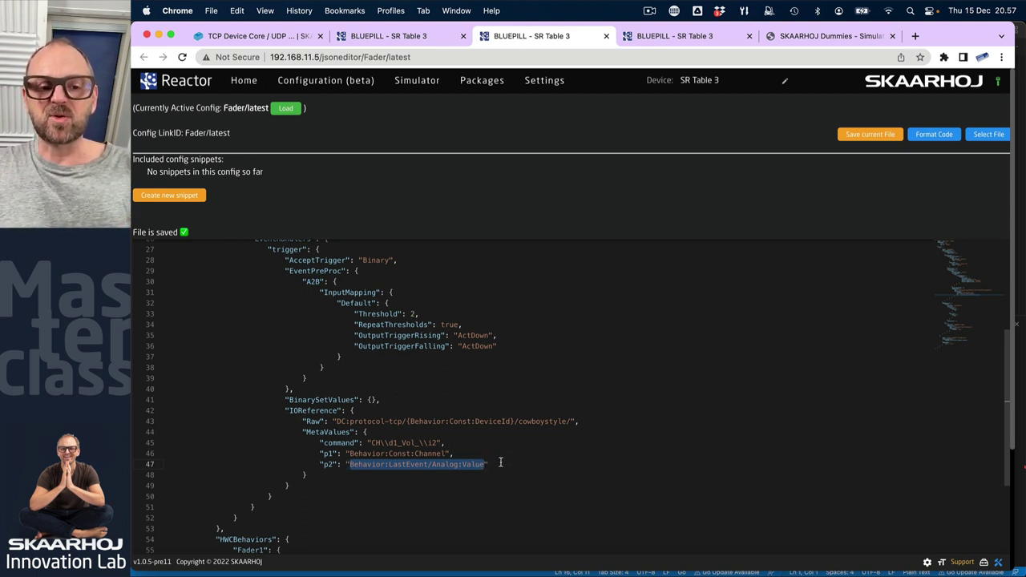
{"action": "left_click", "coordinate": [497, 464]}
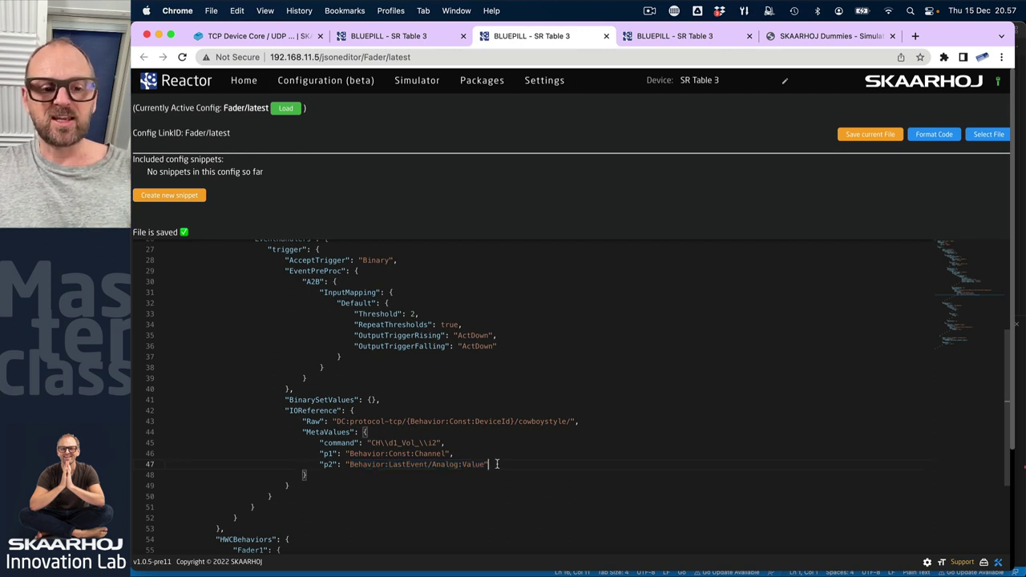
{"action": "scroll", "coordinate": [497, 464], "scroll_direction": "up", "scroll_amount": 3}
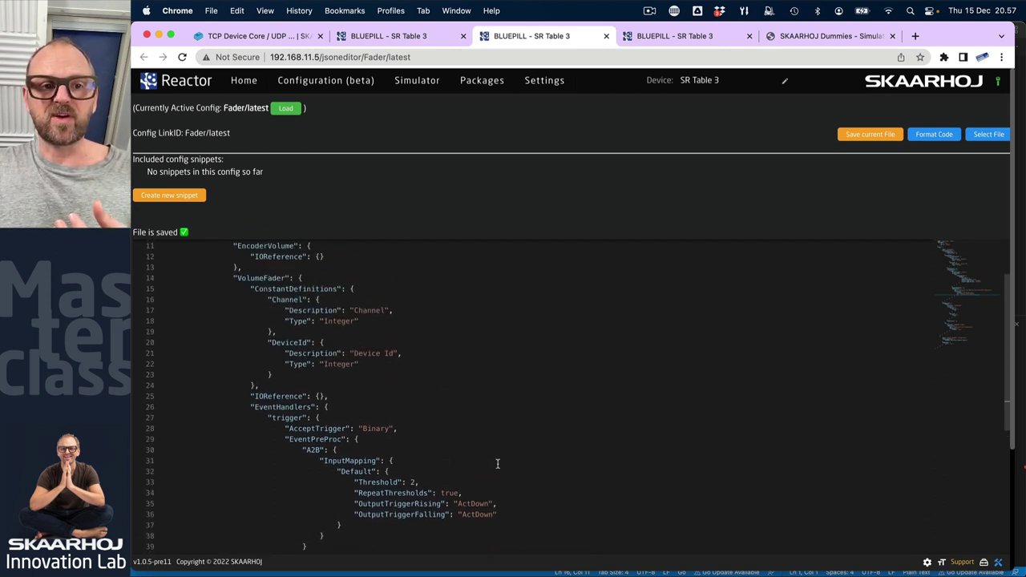
Switch to the wiki's TCP Device Core article and examine the FaderValue variable and MinMaxCenterValue range in the arbitrary-interval example.
{"action": "left_click", "coordinate": [250, 36]}
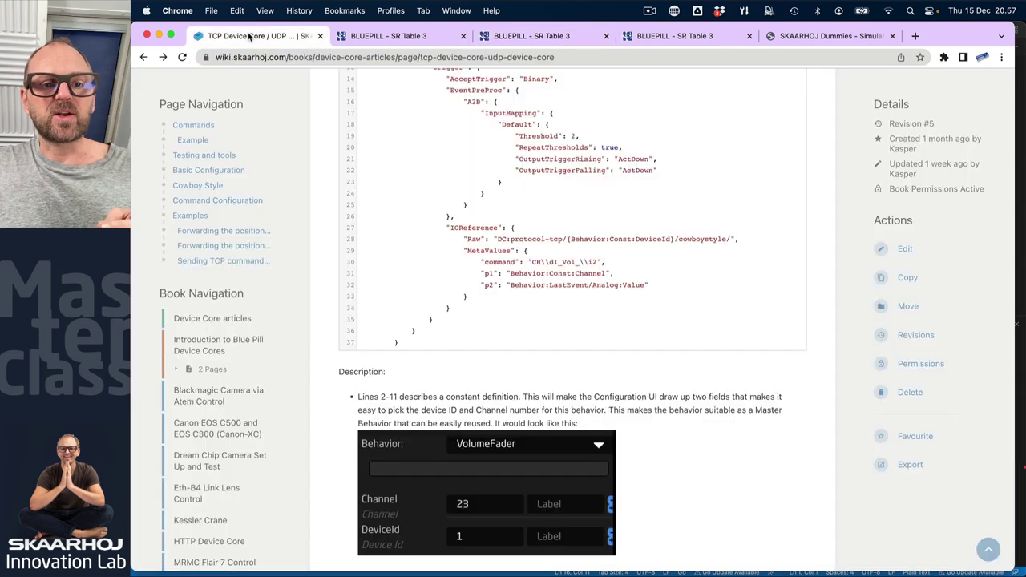
{"action": "scroll", "coordinate": [559, 299], "scroll_direction": "up", "scroll_amount": 10}
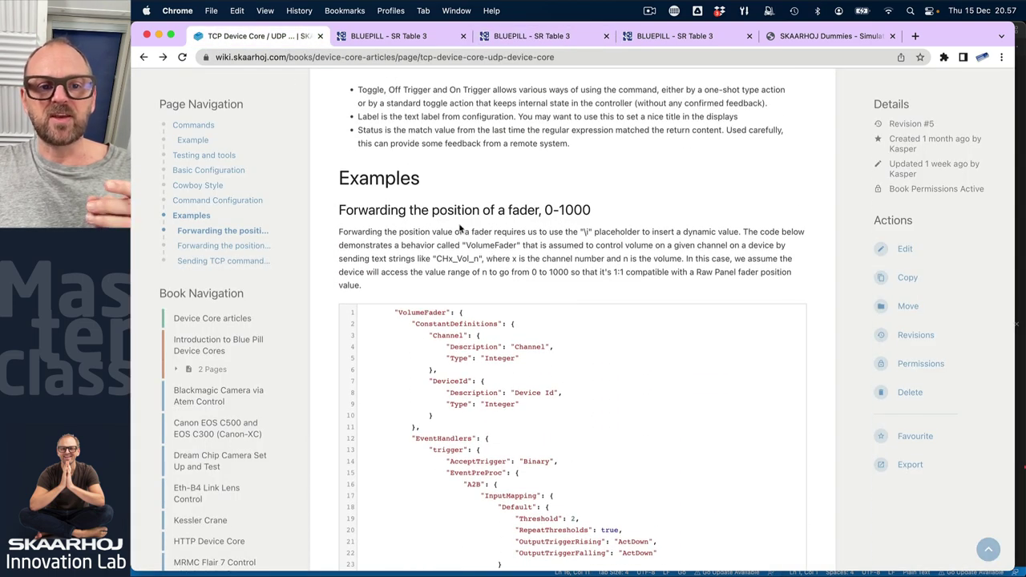
{"action": "scroll", "coordinate": [574, 209], "scroll_direction": "down", "scroll_amount": 18}
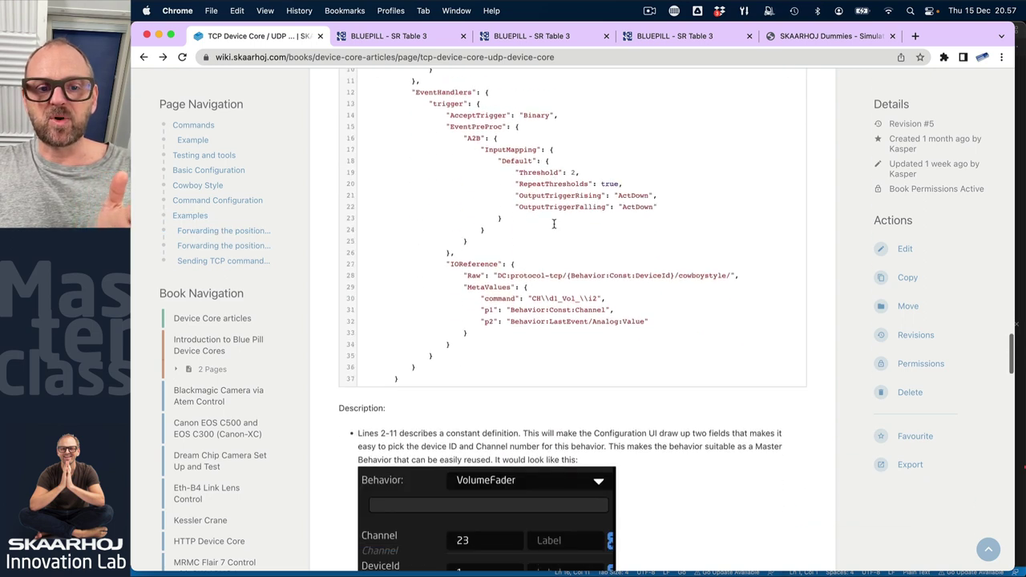
{"action": "scroll", "coordinate": [554, 235], "scroll_direction": "down", "scroll_amount": 5}
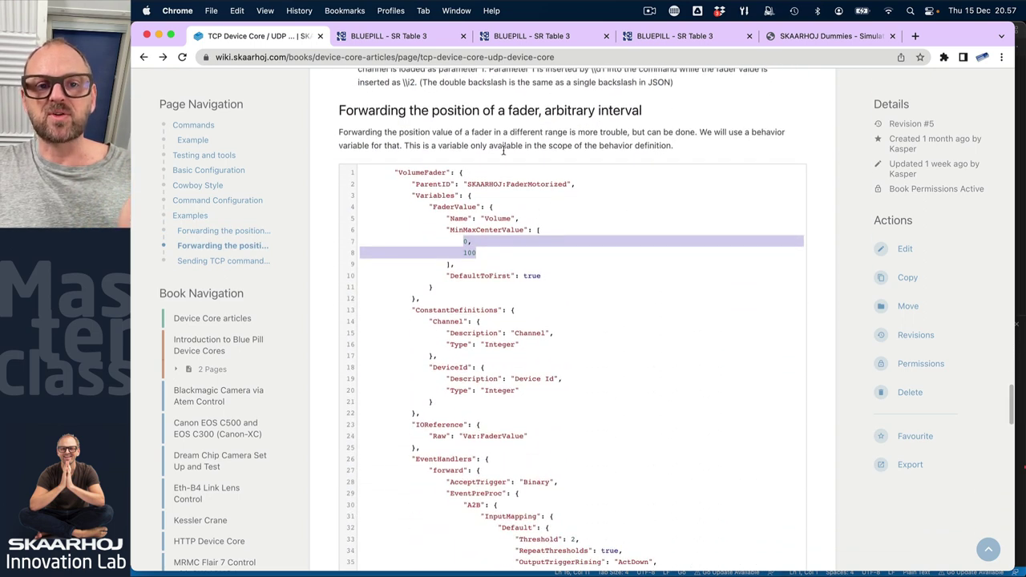
{"action": "left_click", "coordinate": [459, 240]}
{"action": "double_click", "coordinate": [469, 252]}
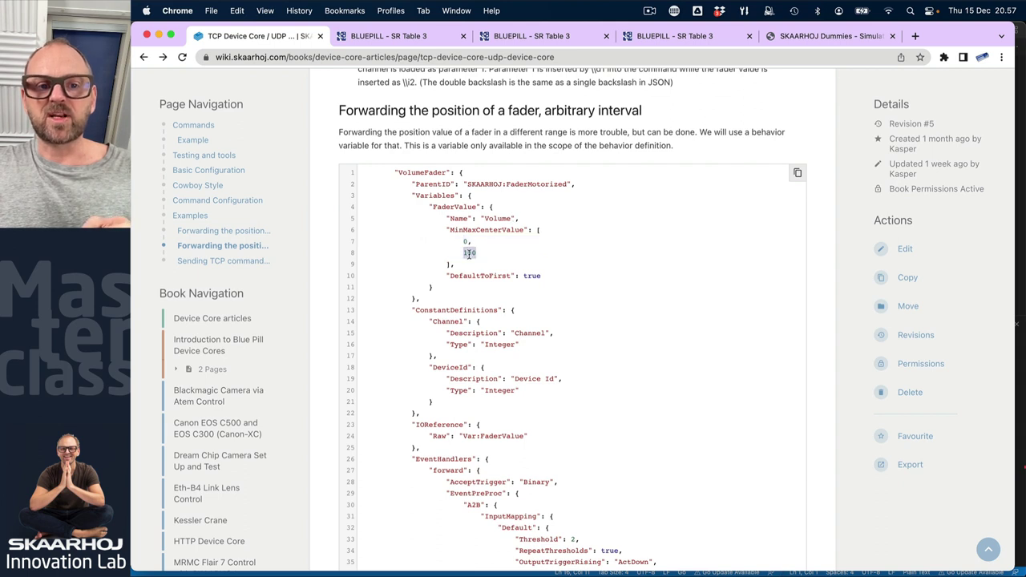
{"action": "left_click", "coordinate": [414, 196]}
{"action": "left_click_drag", "start_coordinate": [413, 196], "coordinate": [426, 298]}
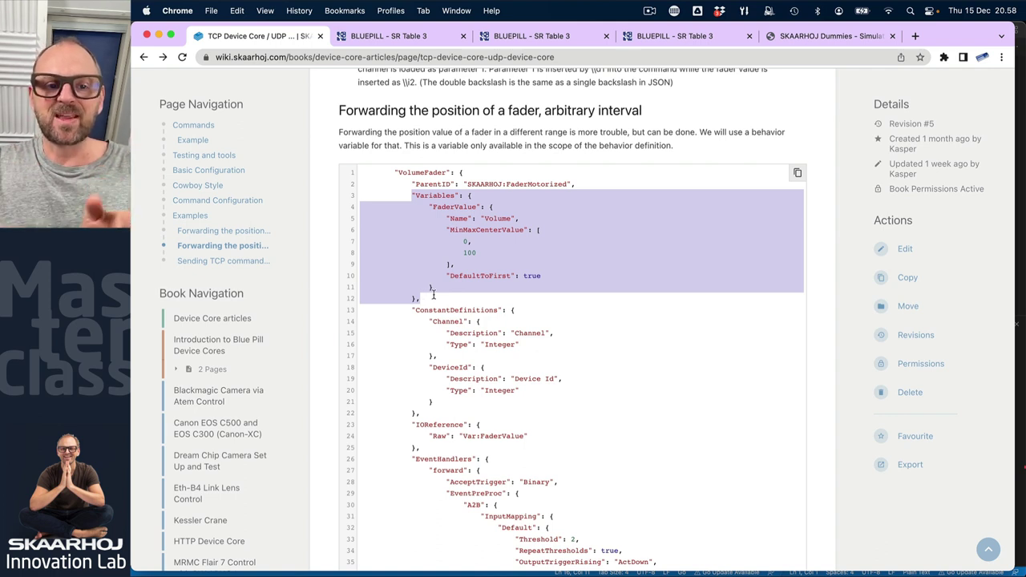
{"action": "double_click", "coordinate": [446, 208]}
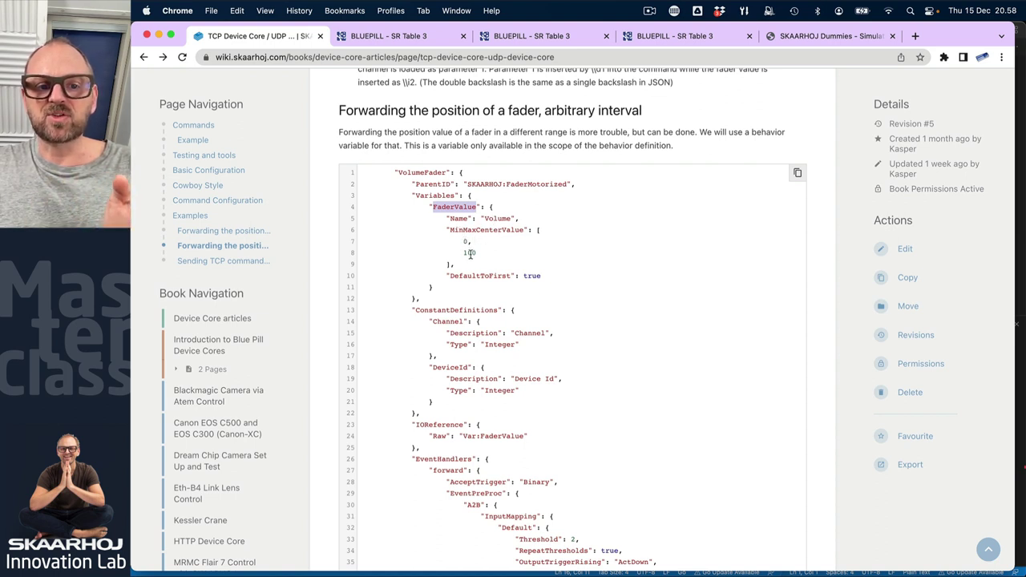
Review the ConstantDefinitions in the arbitrary-interval example and the IOReference that points to the FaderValue variable.
{"action": "scroll", "coordinate": [477, 318], "scroll_direction": "down", "scroll_amount": 1}
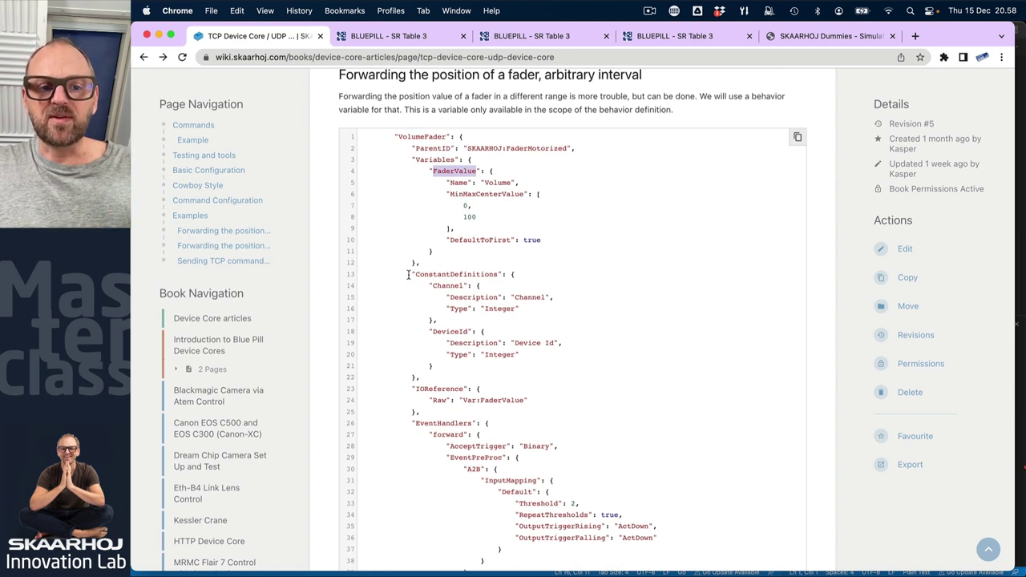
{"action": "left_click_drag", "start_coordinate": [410, 274], "coordinate": [449, 363]}
{"action": "scroll", "coordinate": [459, 374], "scroll_direction": "down", "scroll_amount": 3}
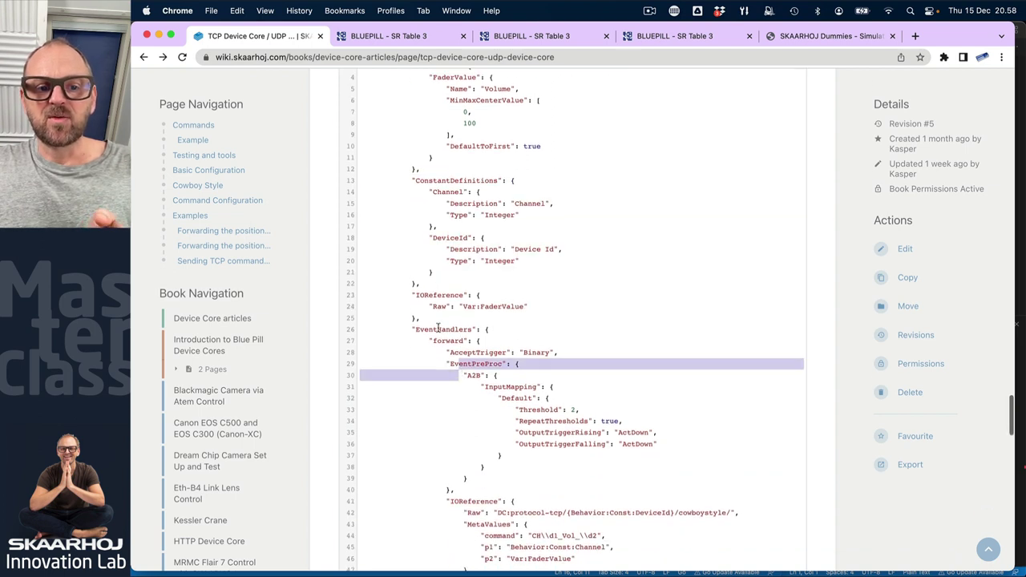
{"action": "left_click_drag", "start_coordinate": [410, 294], "coordinate": [423, 320]}
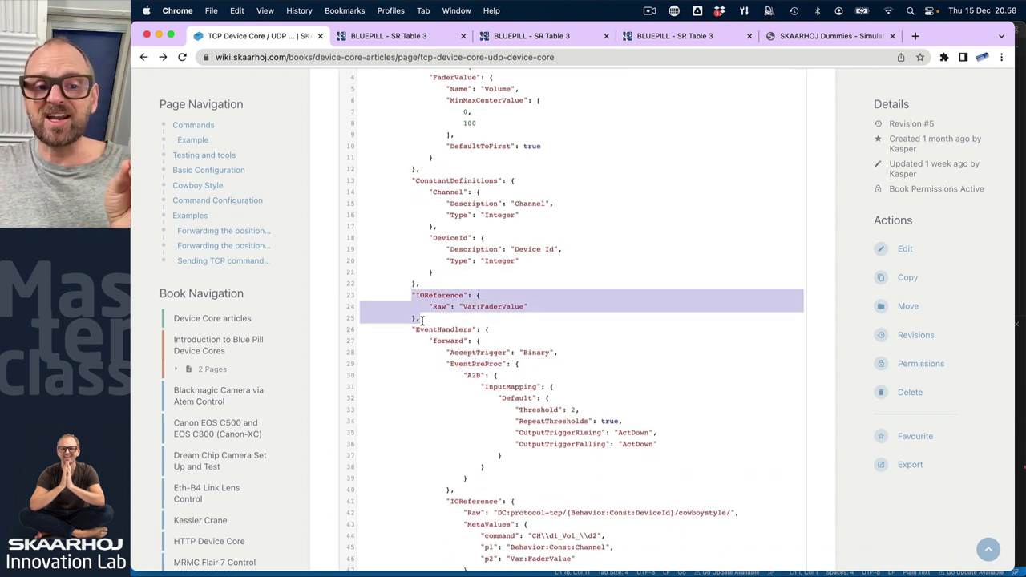
{"action": "double_click", "coordinate": [505, 307]}
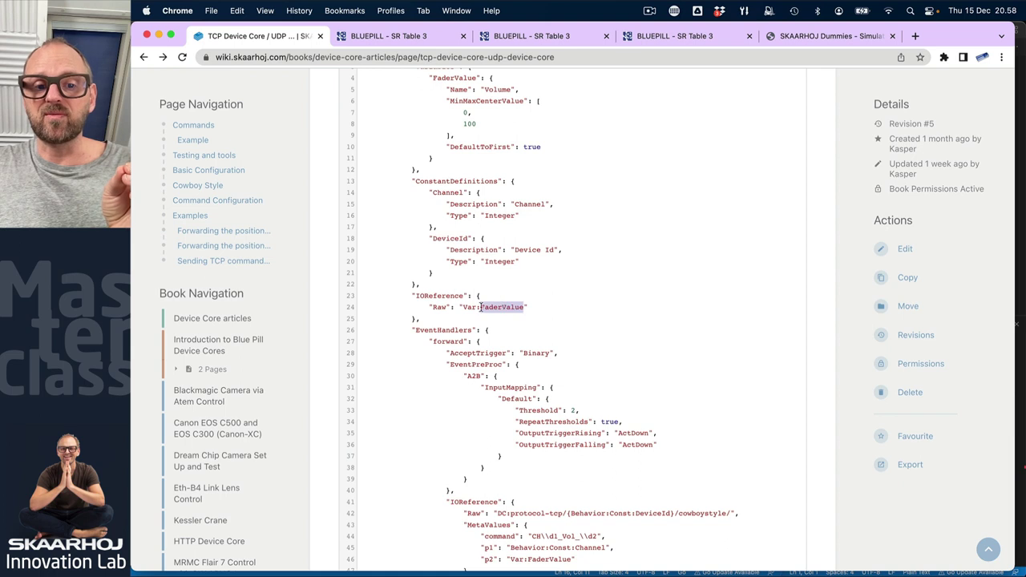
Trace the Var:FaderValue reference in the example's IOReference back to the FaderValue variable definition.
{"action": "left_click_drag", "start_coordinate": [462, 307], "coordinate": [525, 307]}
{"action": "scroll", "coordinate": [480, 240], "scroll_direction": "up", "scroll_amount": 2}
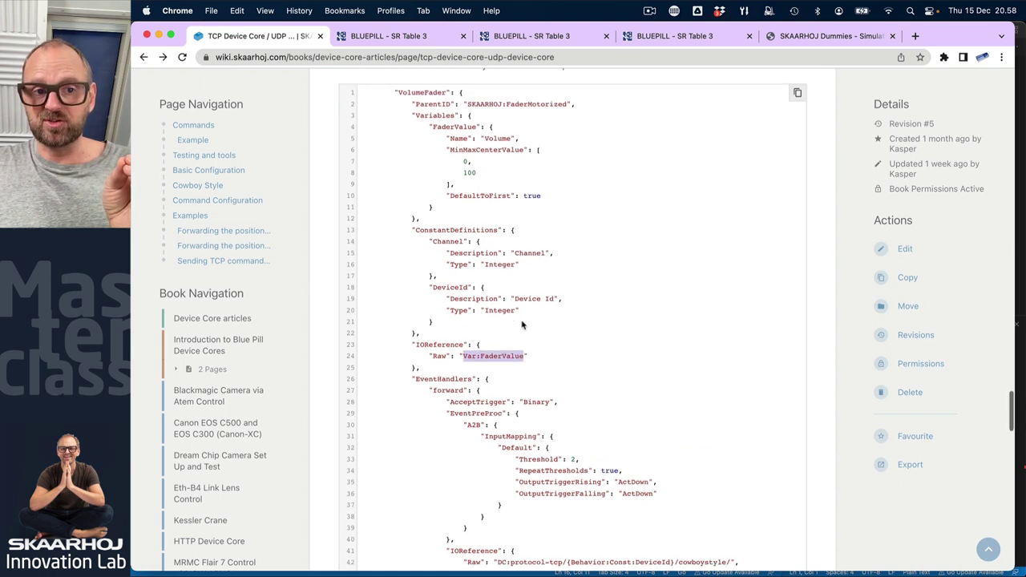
{"action": "double_click", "coordinate": [453, 138]}
{"action": "scroll", "coordinate": [469, 273], "scroll_direction": "down", "scroll_amount": 4}
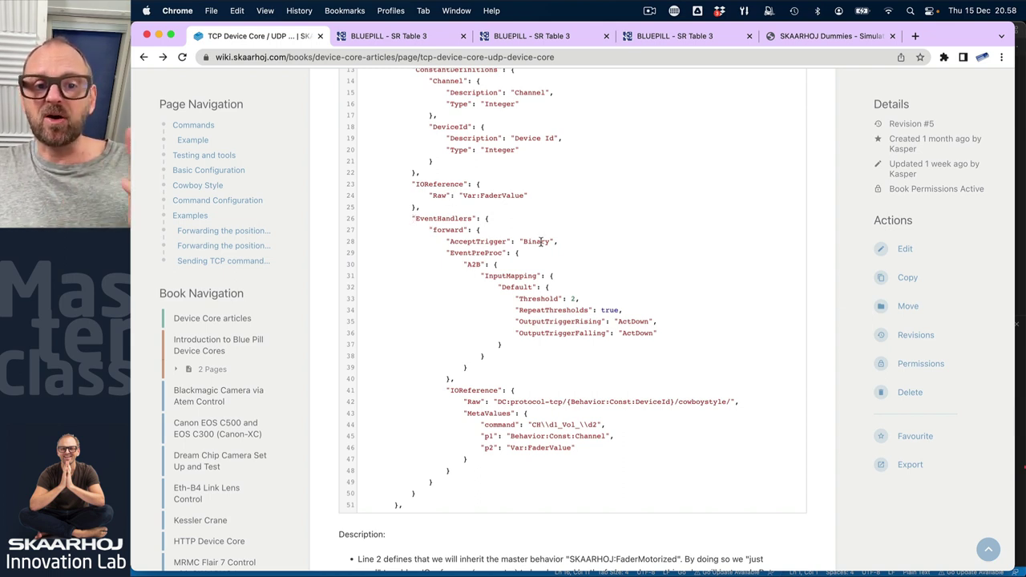
Examine the forward handler's EventPreProc block and its IOReference, including how p2 takes the FaderValue variable.
{"action": "left_click_drag", "start_coordinate": [446, 252], "coordinate": [471, 382]}
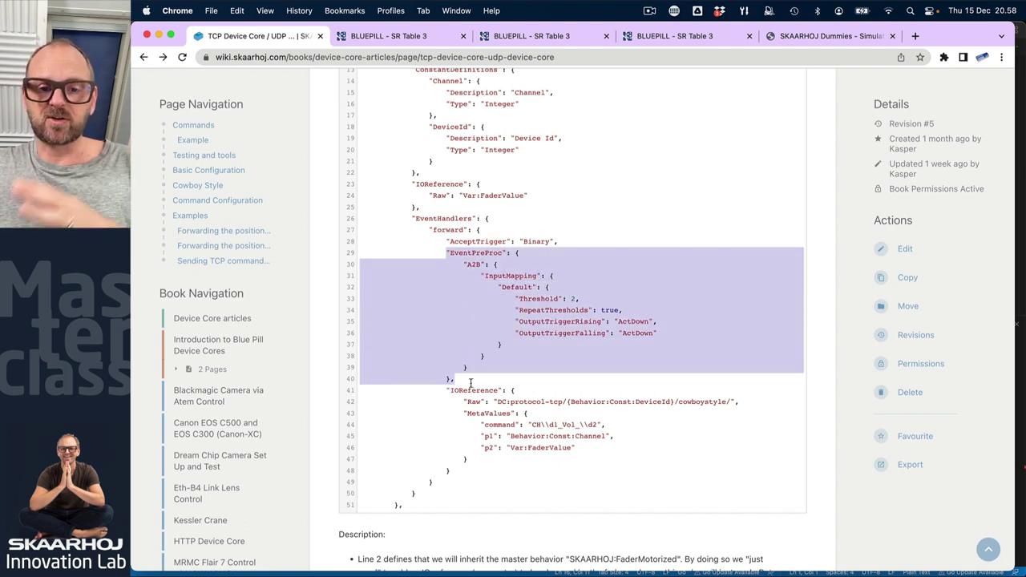
{"action": "left_click_drag", "start_coordinate": [446, 390], "coordinate": [463, 471]}
{"action": "scroll", "coordinate": [464, 470], "scroll_direction": "up", "scroll_amount": 1}
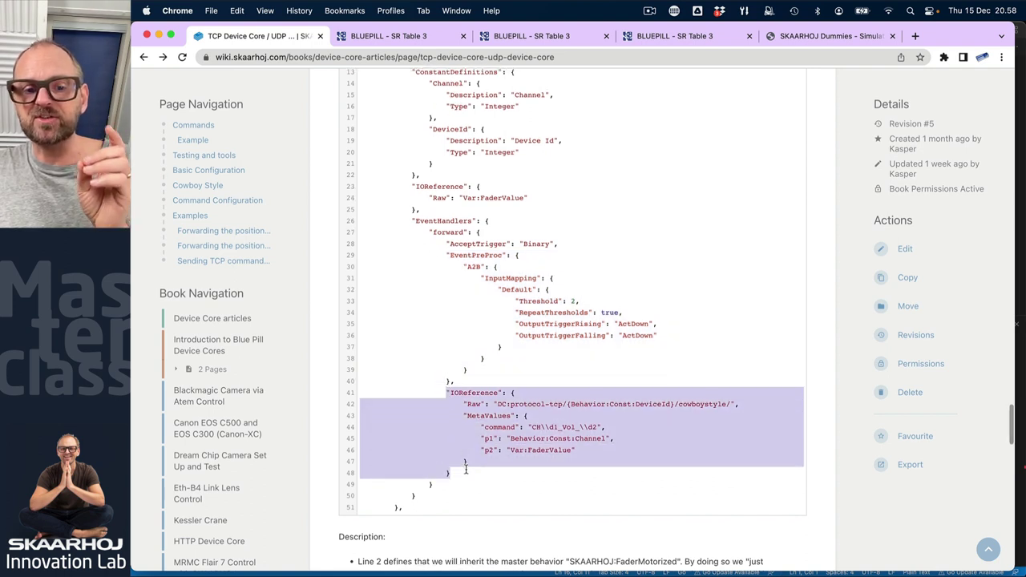
{"action": "double_click", "coordinate": [544, 450]}
{"action": "scroll", "coordinate": [544, 450], "scroll_direction": "up", "scroll_amount": 5}
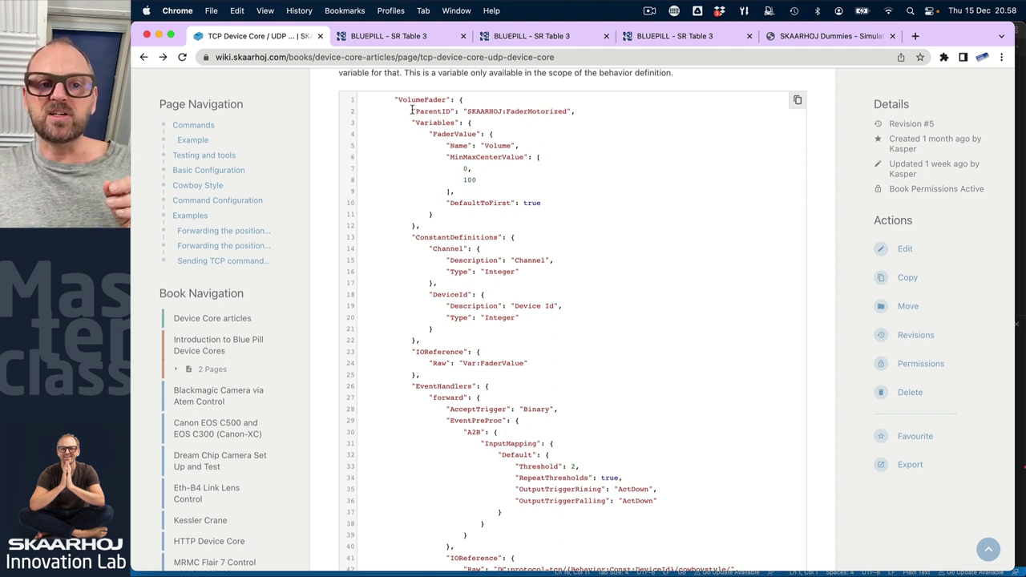
Review the example's inherited ParentID SKAARHOJ:FaderMotorized alongside its raw IOReference, variables and constant definitions.
{"action": "left_click_drag", "start_coordinate": [411, 111], "coordinate": [577, 107]}
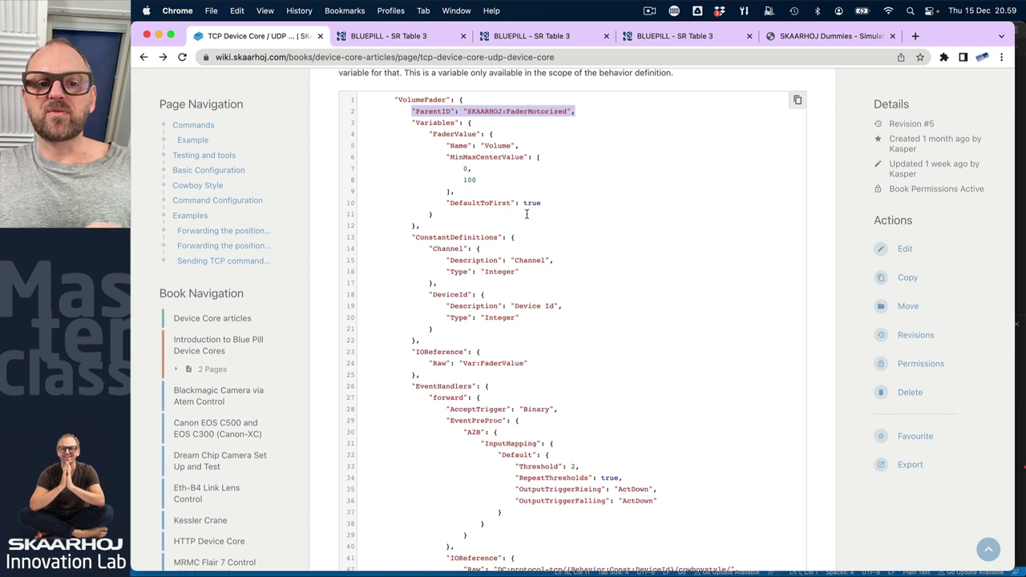
{"action": "left_click_drag", "start_coordinate": [428, 365], "coordinate": [540, 363]}
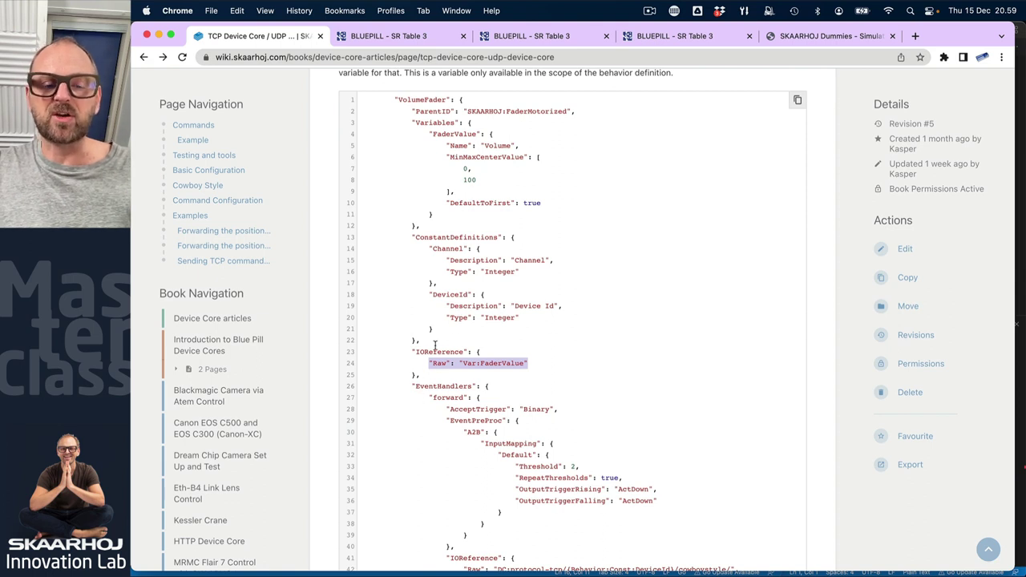
{"action": "triple_click", "coordinate": [543, 112]}
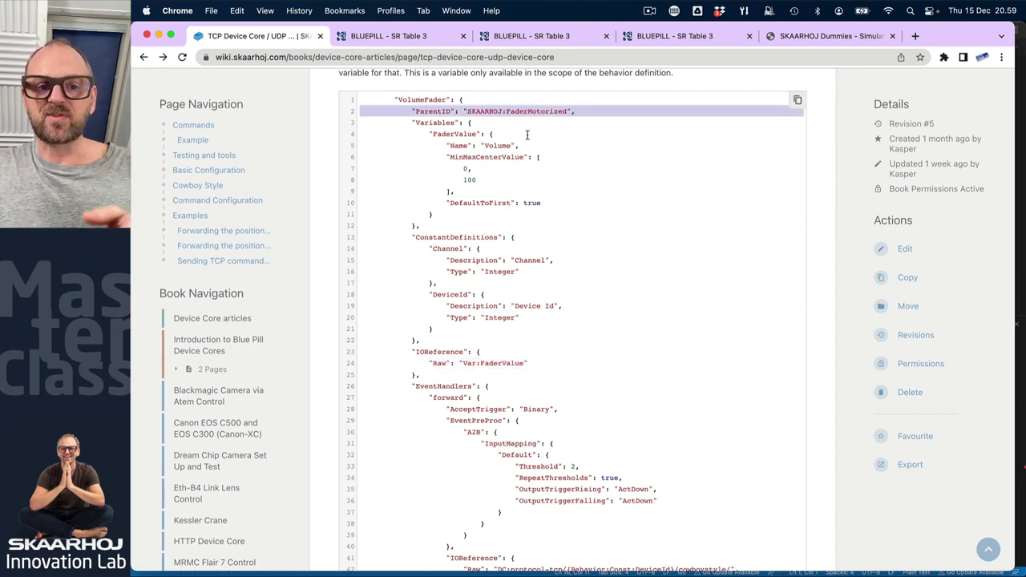
{"action": "left_click_drag", "start_coordinate": [412, 123], "coordinate": [433, 343]}
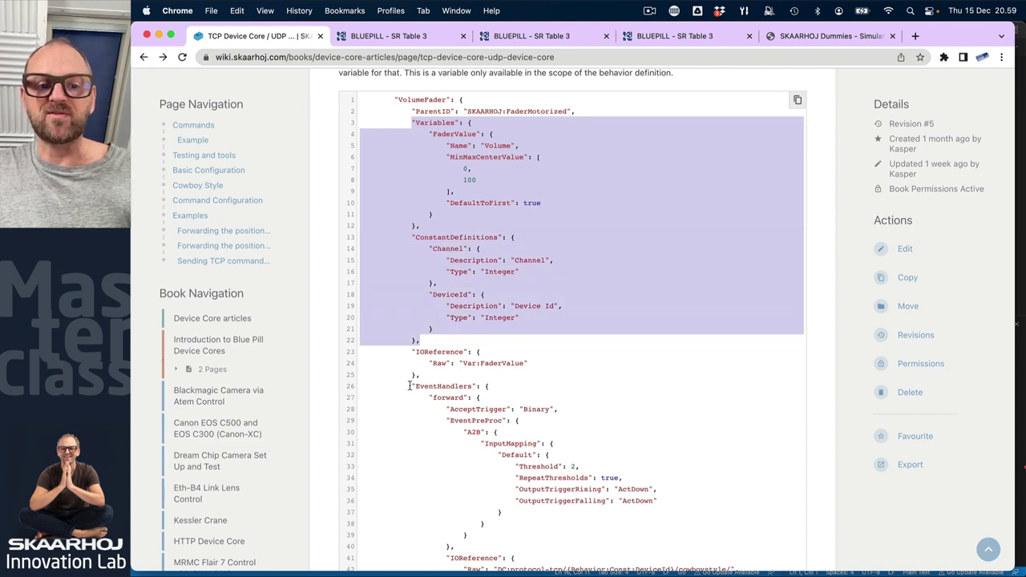
Review the EventHandlers section and how its forward handler extends the inherited motorized fader behavior.
{"action": "left_click_drag", "start_coordinate": [412, 385], "coordinate": [453, 477]}
{"action": "scroll", "coordinate": [458, 388], "scroll_direction": "down", "scroll_amount": 4}
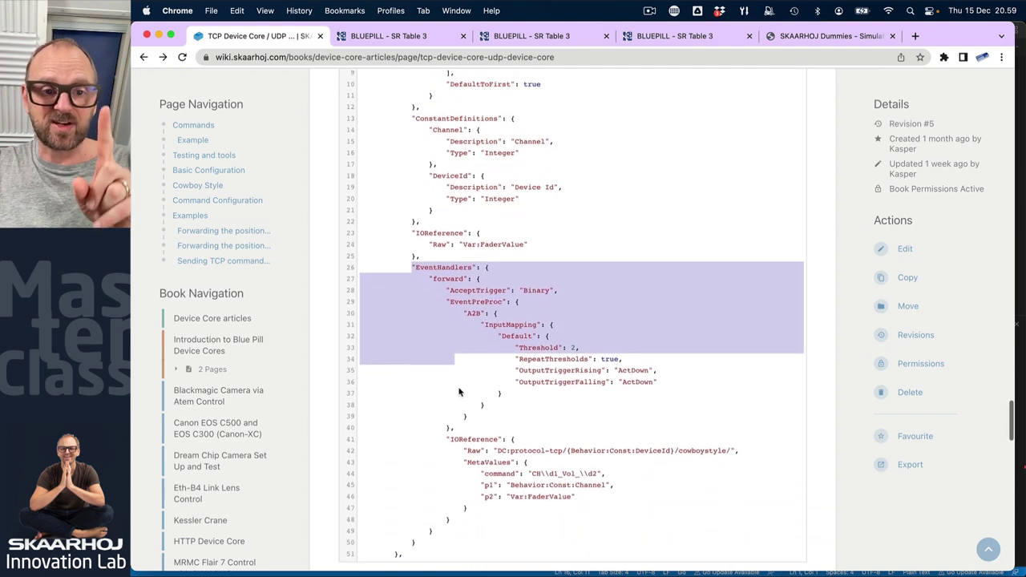
{"action": "double_click", "coordinate": [453, 264]}
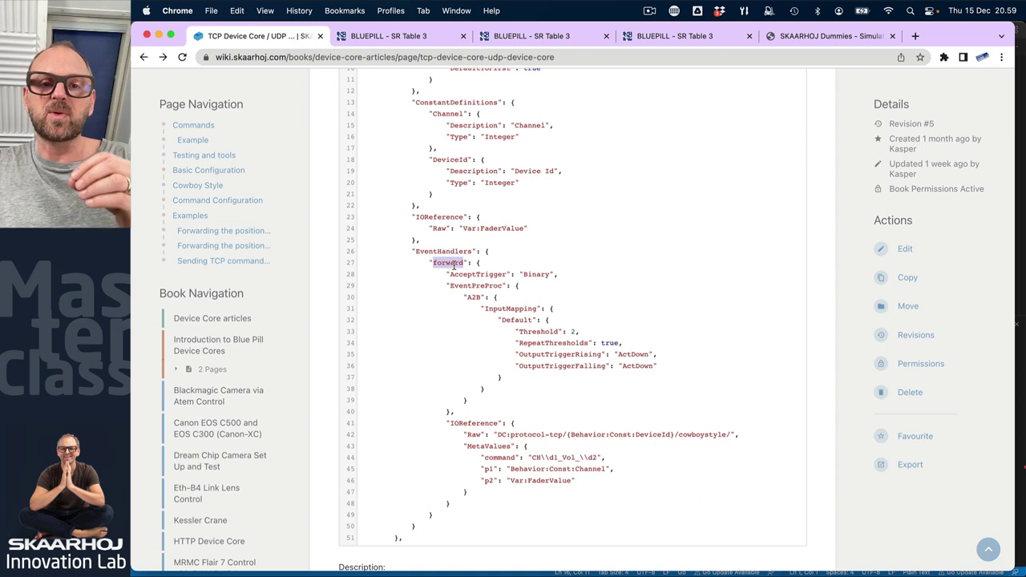
{"action": "scroll", "coordinate": [454, 267], "scroll_direction": "up", "scroll_amount": 5}
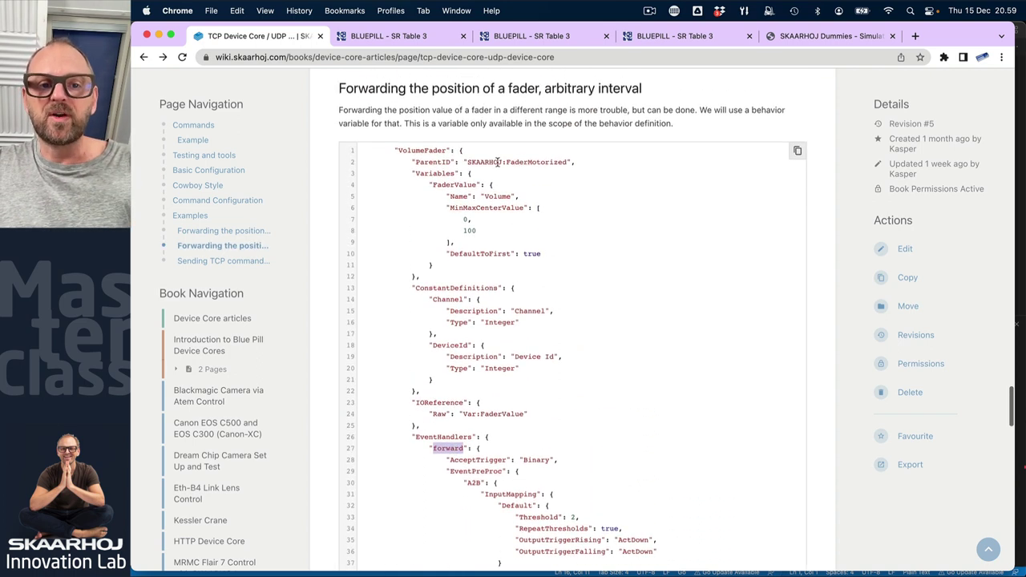
{"action": "scroll", "coordinate": [577, 224], "scroll_direction": "down", "scroll_amount": 7}
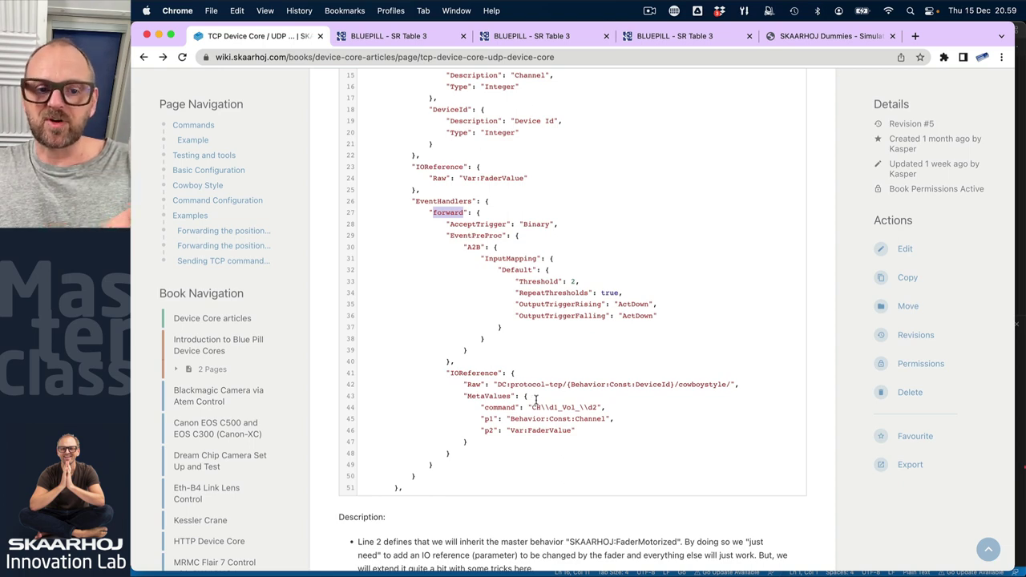
Copy the complete VolumeUpDown behavior code from the wiki's "Sending TCP commands with an encoder" example.
{"action": "scroll", "coordinate": [529, 403], "scroll_direction": "down", "scroll_amount": 18}
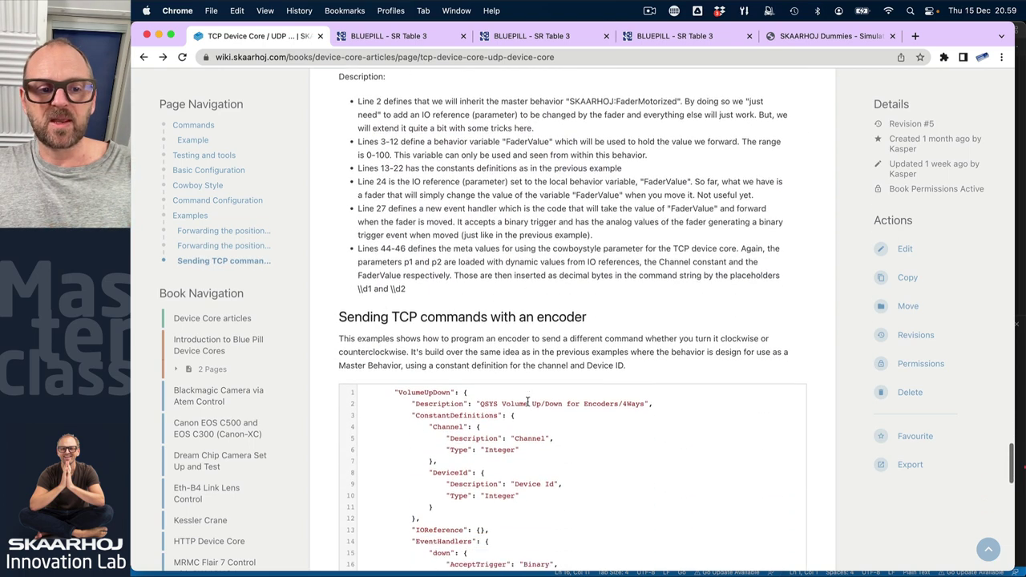
{"action": "left_click_drag", "start_coordinate": [393, 222], "coordinate": [493, 382]}
{"action": "scroll", "coordinate": [525, 399], "scroll_direction": "down", "scroll_amount": 18}
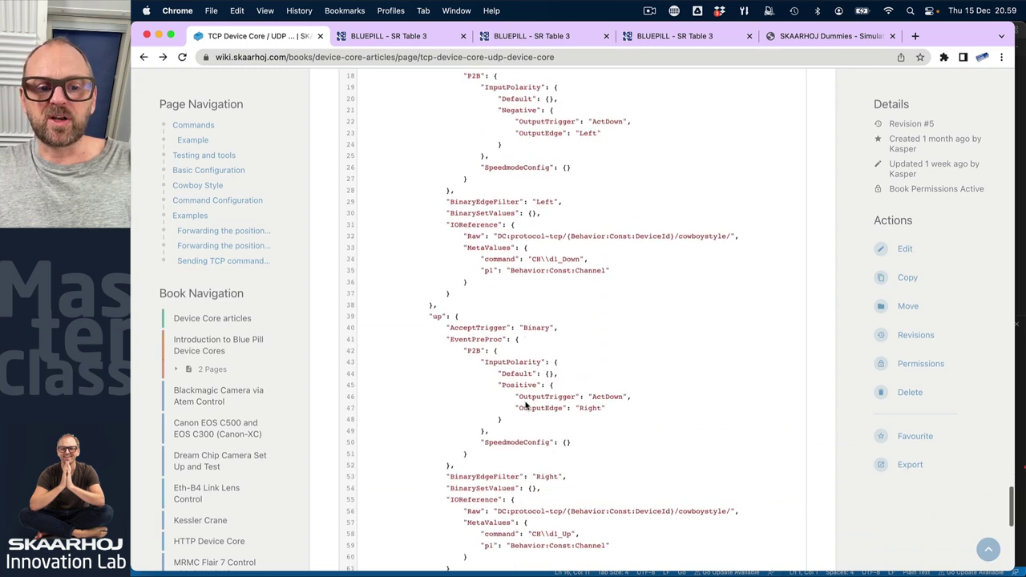
{"action": "left_click", "coordinate": [407, 468], "text": "shift"}
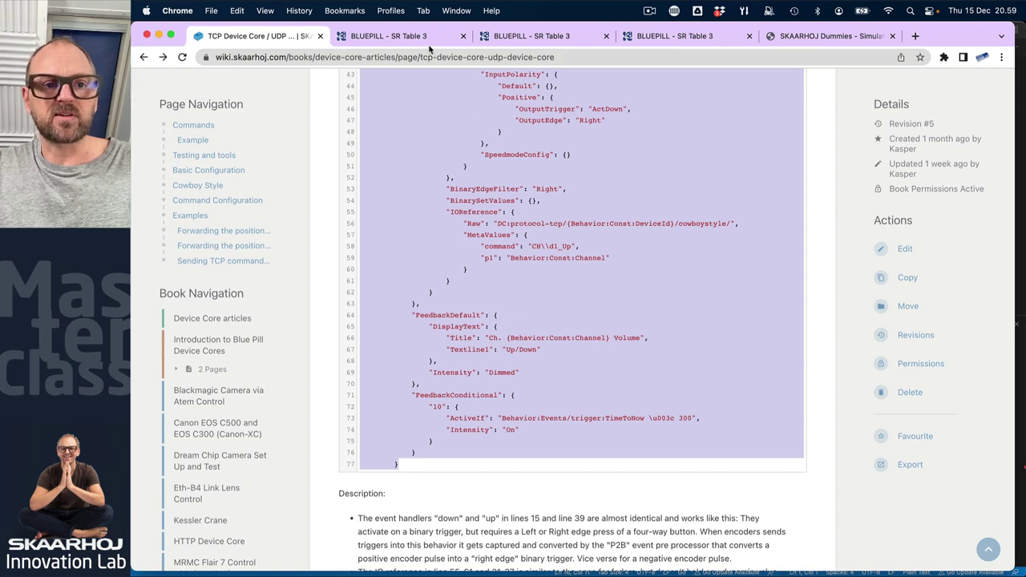
{"action": "key", "text": "super+c"}
Switch to Reactor, open the raw JSON of Root Layer - Fader and replace the EncoderVolume master behavior with the copied VolumeUpDown code.
{"action": "left_click", "coordinate": [392, 36]}
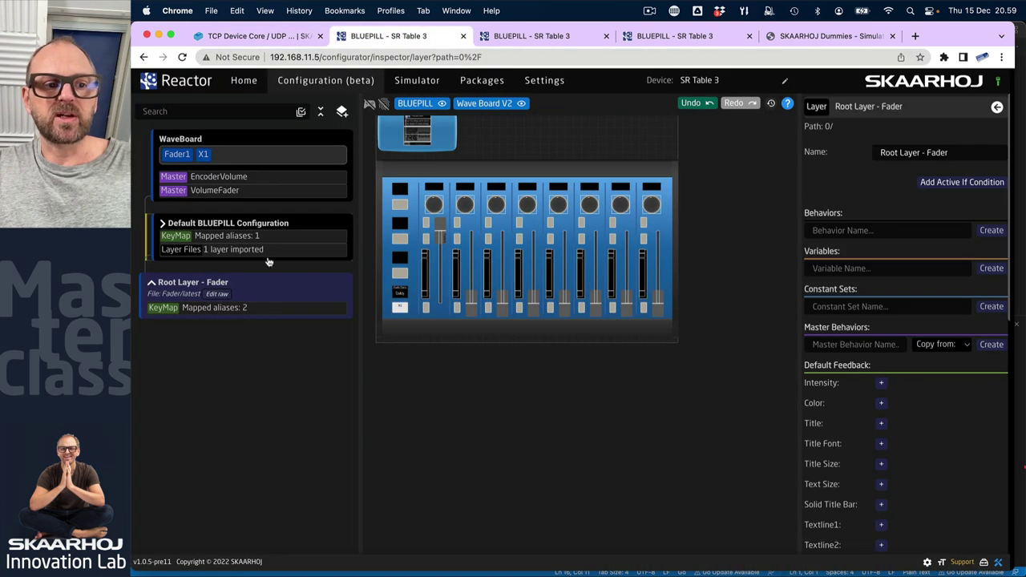
{"action": "left_click", "coordinate": [217, 293]}
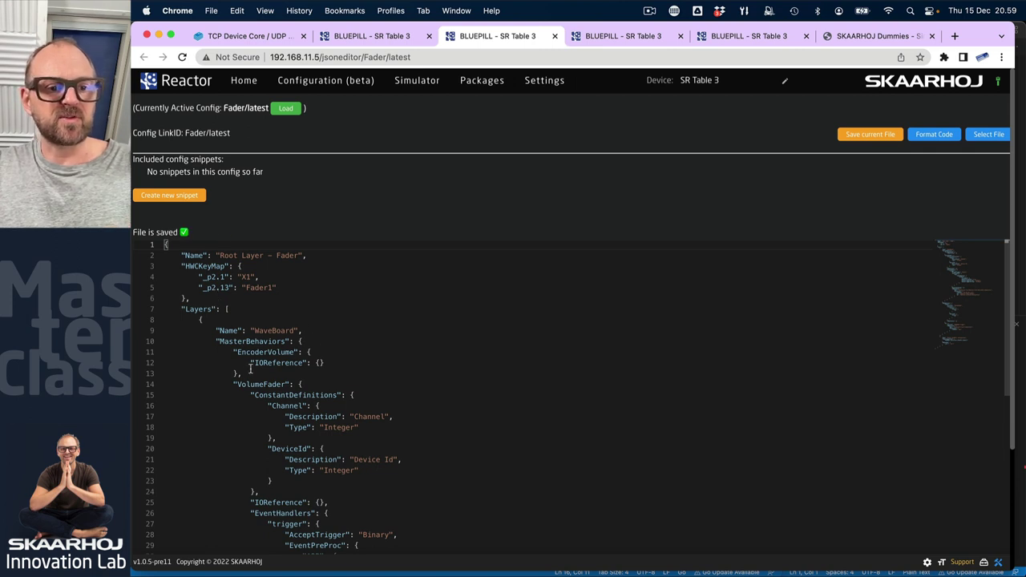
{"action": "left_click_drag", "start_coordinate": [241, 374], "coordinate": [236, 352]}
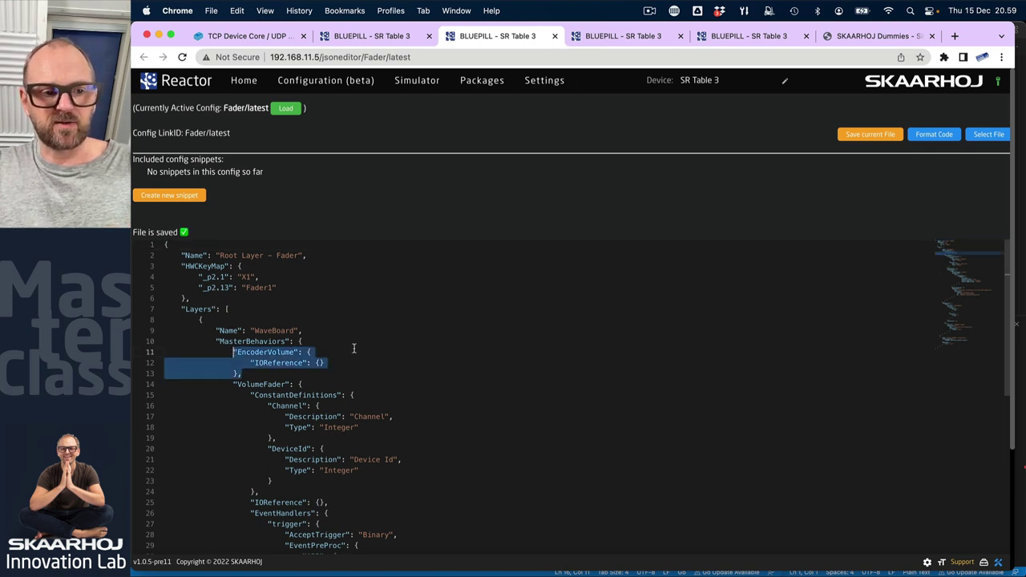
{"action": "key", "text": "super+v"}
Add a comma between the VolumeUpDown and VolumeFader blocks, format the code and save the file.
{"action": "scroll", "coordinate": [422, 376], "scroll_direction": "down", "scroll_amount": 2}
{"action": "scroll", "coordinate": [403, 385], "scroll_direction": "up", "scroll_amount": 4}
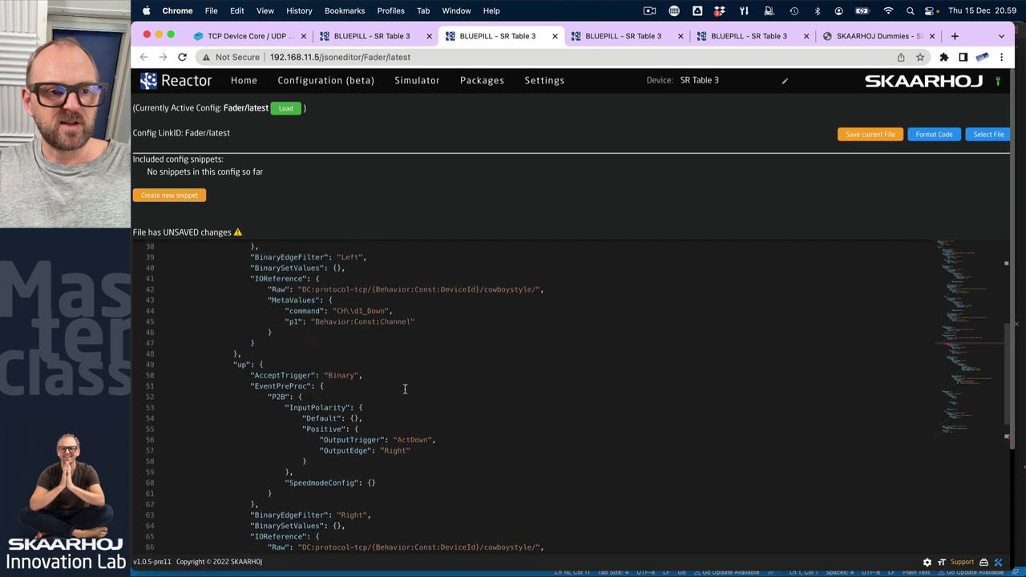
{"action": "scroll", "coordinate": [327, 358], "scroll_direction": "down", "scroll_amount": 5}
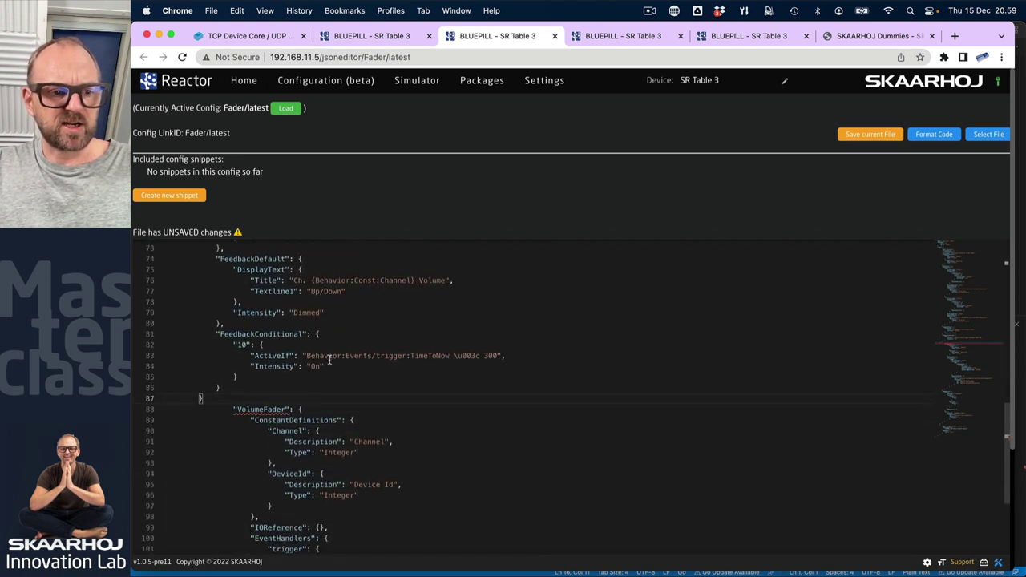
{"action": "type", "text": ","}
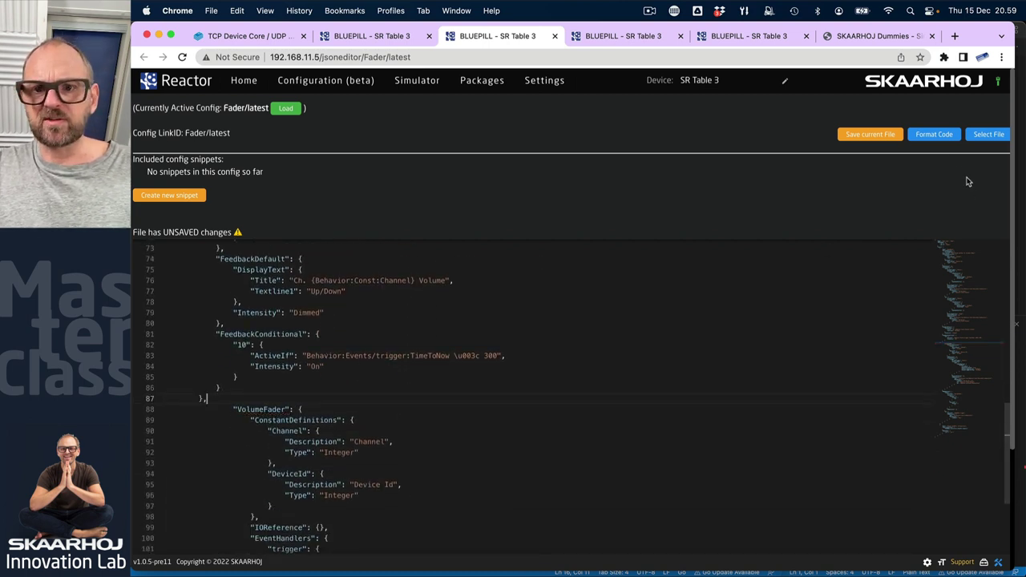
{"action": "left_click", "coordinate": [935, 134]}
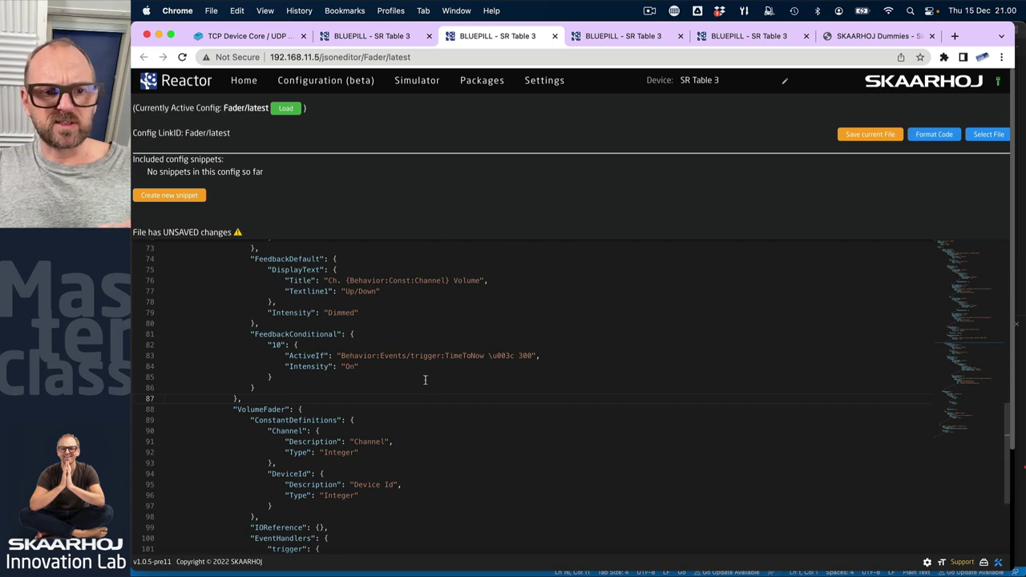
{"action": "scroll", "coordinate": [425, 379], "scroll_direction": "up", "scroll_amount": 10}
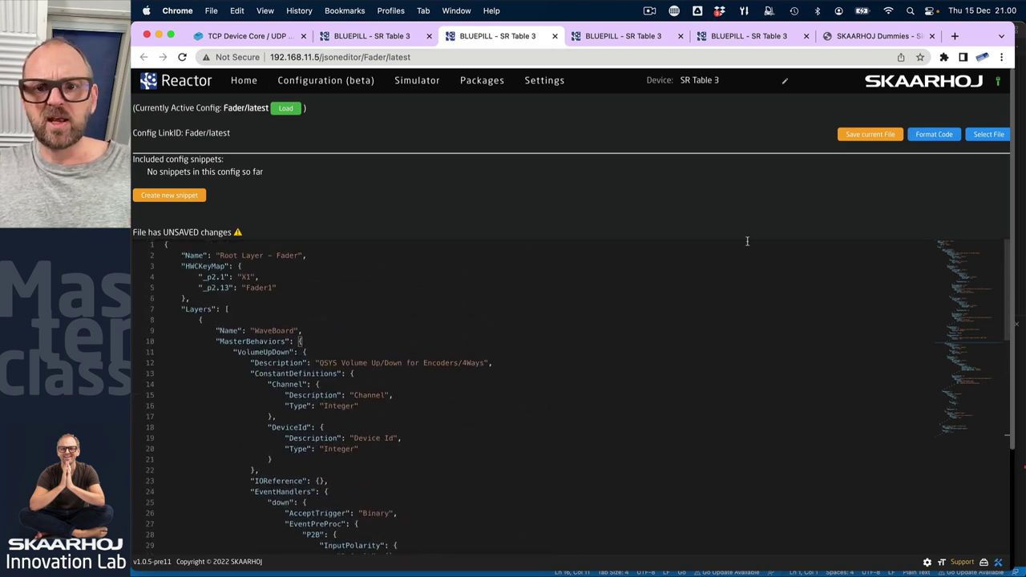
{"action": "left_click", "coordinate": [870, 135]}
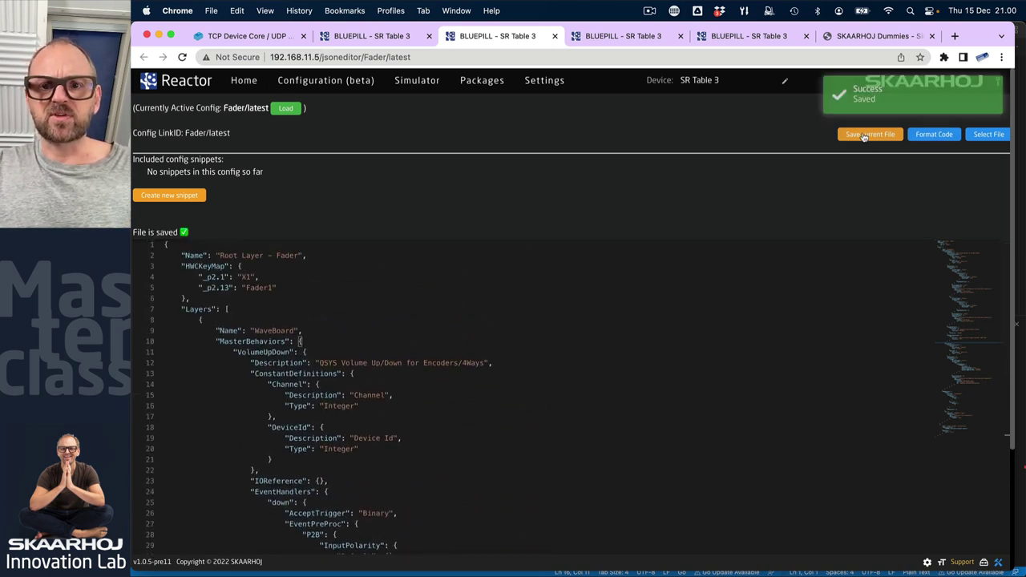
Return to the configurator and create a behavior for the Wave Board V2's first encoder in the WaveBoard layer.
{"action": "left_click", "coordinate": [357, 38]}
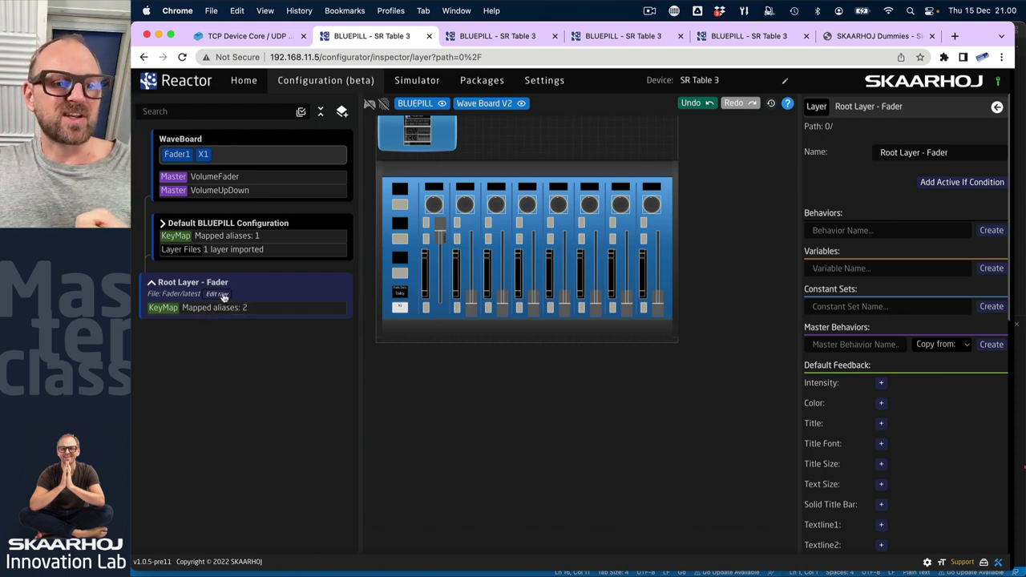
{"action": "left_click", "coordinate": [433, 206]}
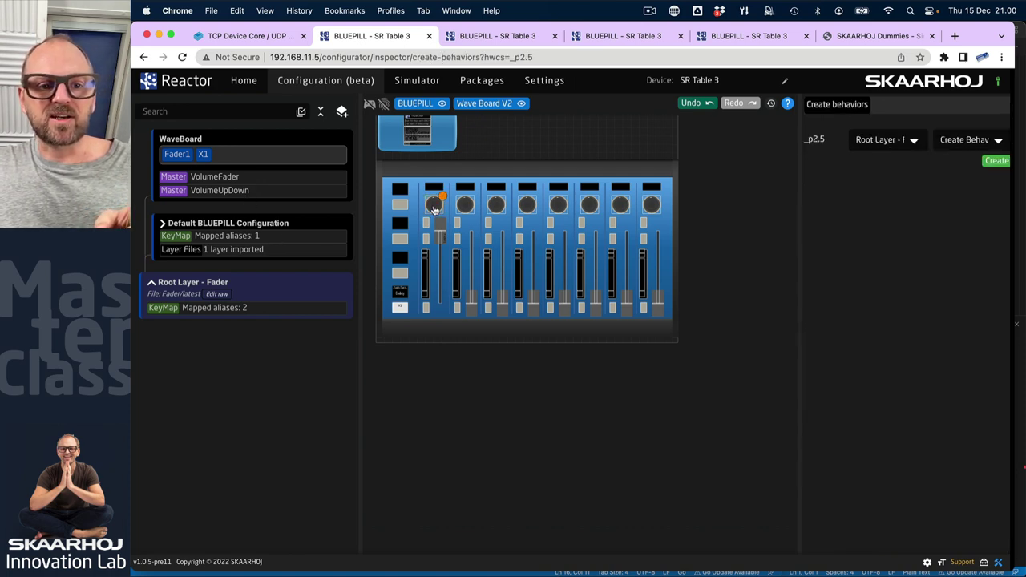
{"action": "left_click", "coordinate": [913, 141]}
{"action": "left_click", "coordinate": [892, 170]}
{"action": "left_click", "coordinate": [996, 161]}
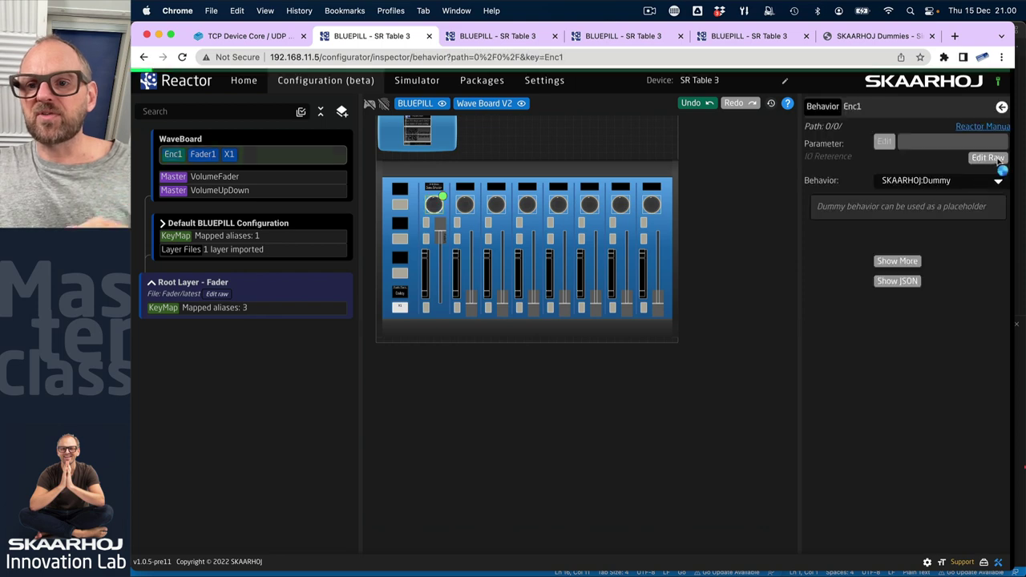
Assign the VolumeUpDown master behavior to Enc1.
{"action": "left_click", "coordinate": [932, 183]}
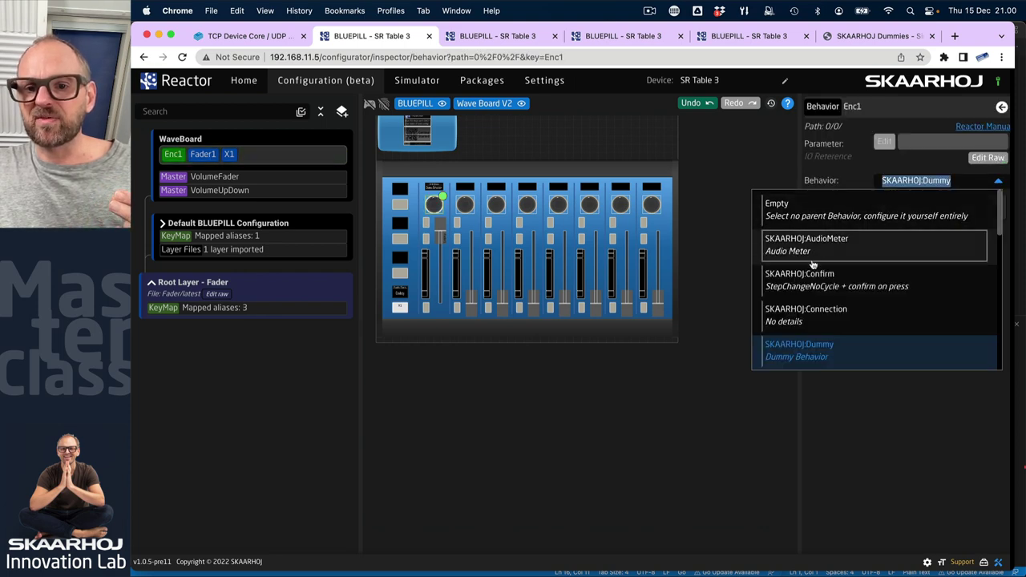
{"action": "scroll", "coordinate": [825, 297], "scroll_direction": "down", "scroll_amount": 10}
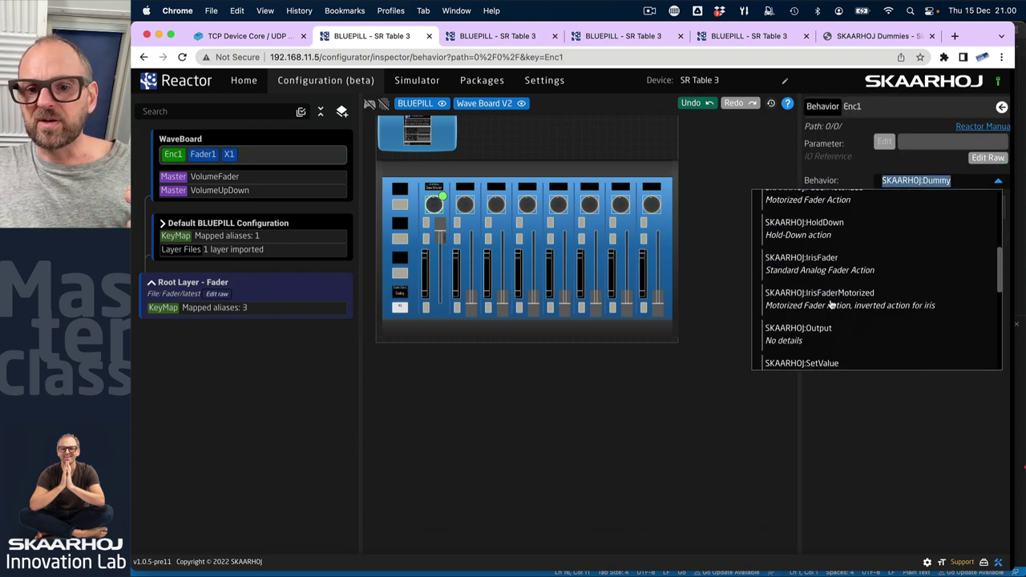
{"action": "scroll", "coordinate": [831, 305], "scroll_direction": "down", "scroll_amount": 5}
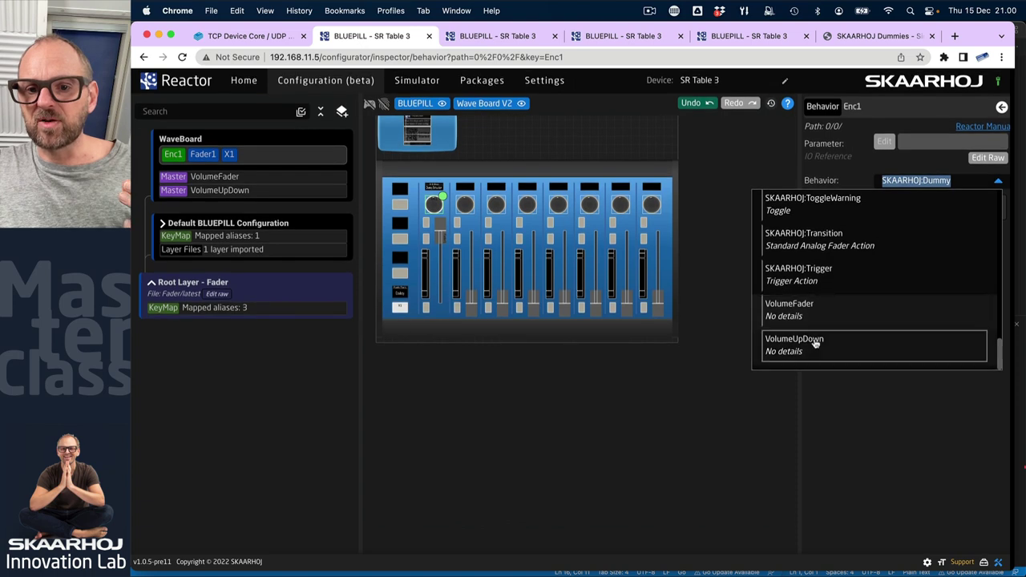
{"action": "left_click", "coordinate": [812, 350]}
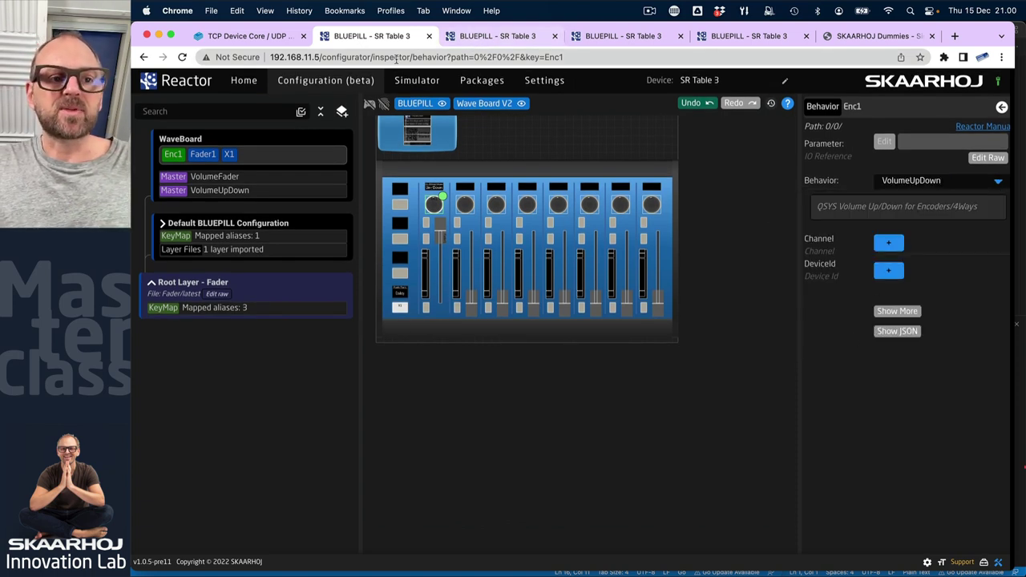
Find the open JSON editor page of Root Layer - Fader that contains the VolumeUpDown master behavior.
{"action": "left_click", "coordinate": [750, 36]}
{"action": "scroll", "coordinate": [358, 334], "scroll_direction": "up", "scroll_amount": 10}
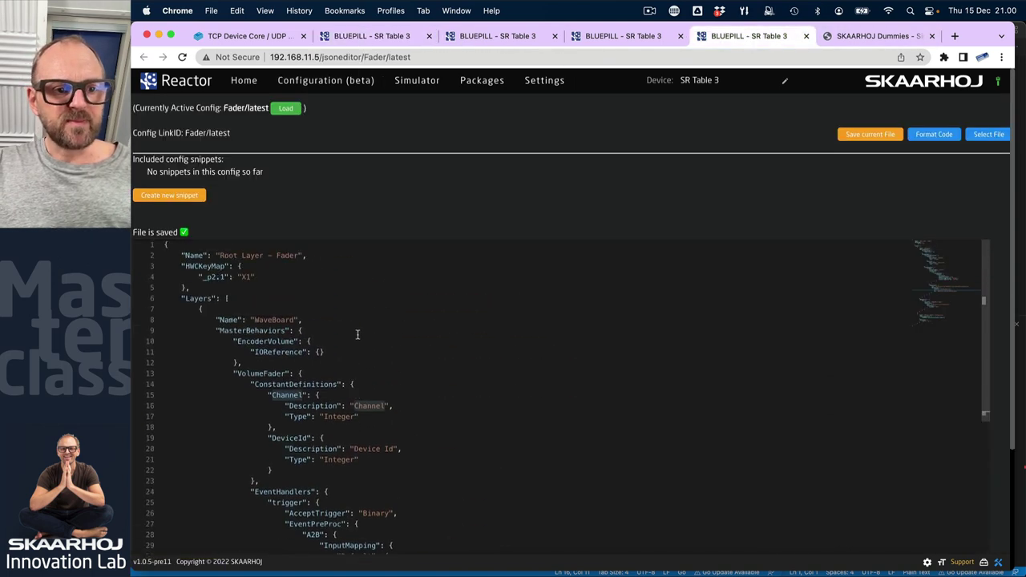
{"action": "scroll", "coordinate": [359, 332], "scroll_direction": "down", "scroll_amount": 10}
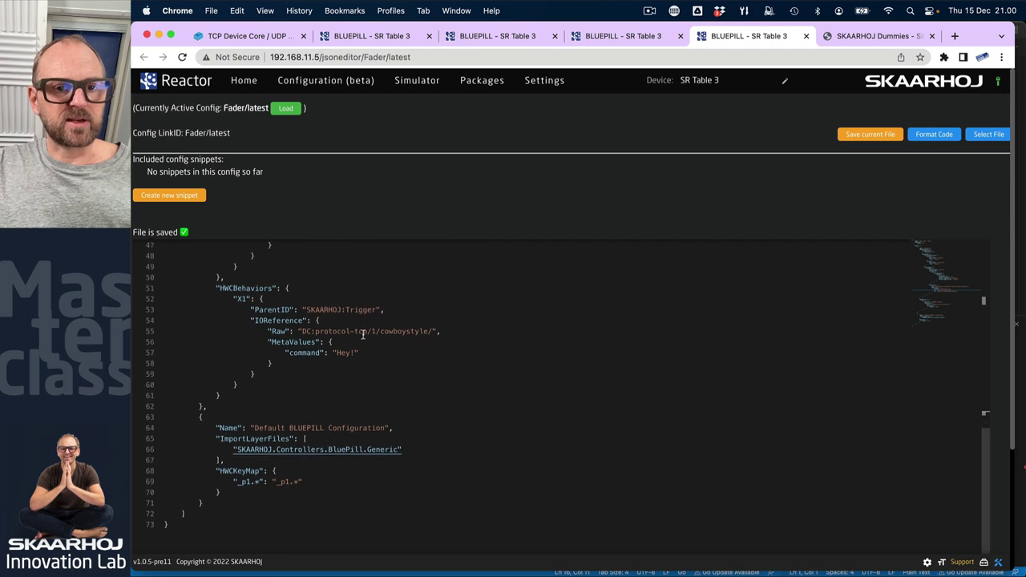
{"action": "left_click", "coordinate": [629, 37]}
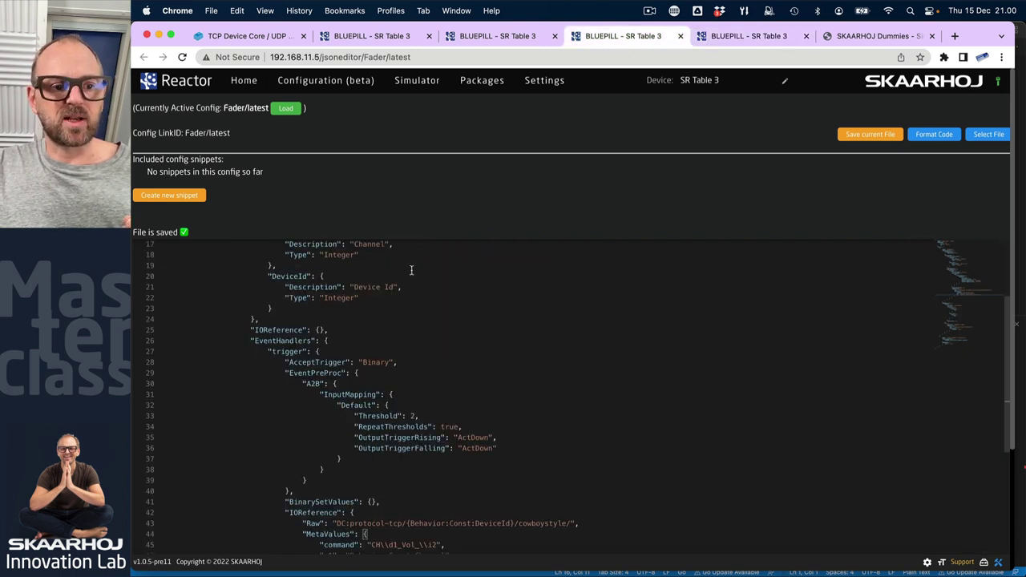
{"action": "scroll", "coordinate": [412, 277], "scroll_direction": "up", "scroll_amount": 3}
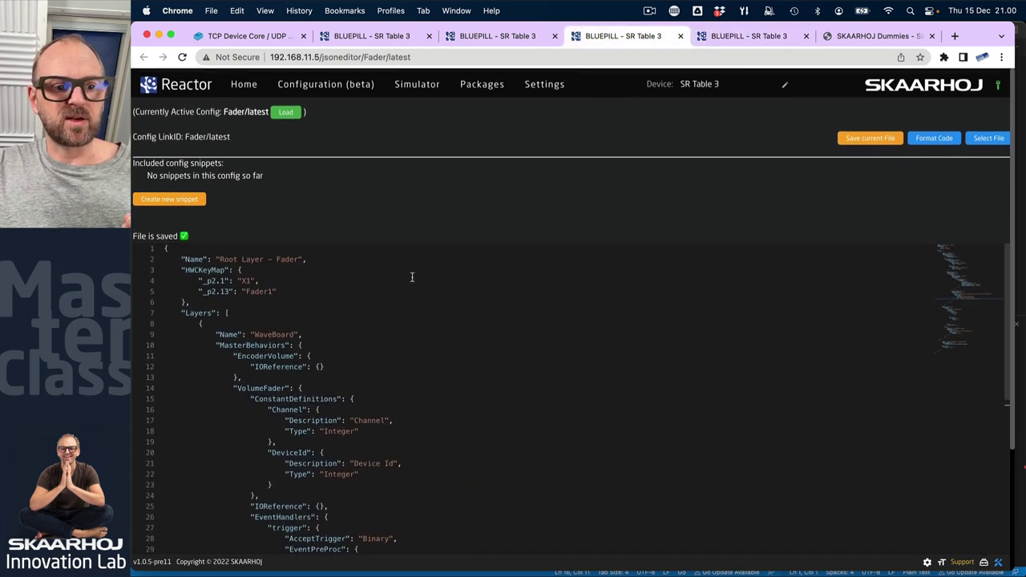
{"action": "left_click", "coordinate": [490, 37]}
{"action": "scroll", "coordinate": [458, 323], "scroll_direction": "down", "scroll_amount": 3}
{"action": "scroll", "coordinate": [457, 323], "scroll_direction": "up", "scroll_amount": 3}
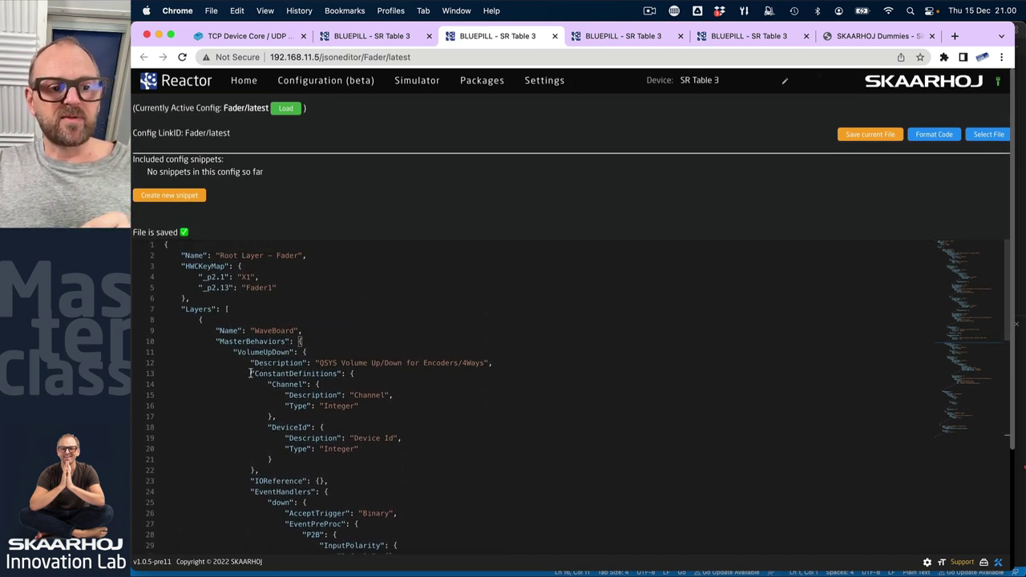
Examine the Channel and DeviceId constant definitions of VolumeUpDown and the start of its event handlers.
{"action": "left_click_drag", "start_coordinate": [250, 373], "coordinate": [274, 469]}
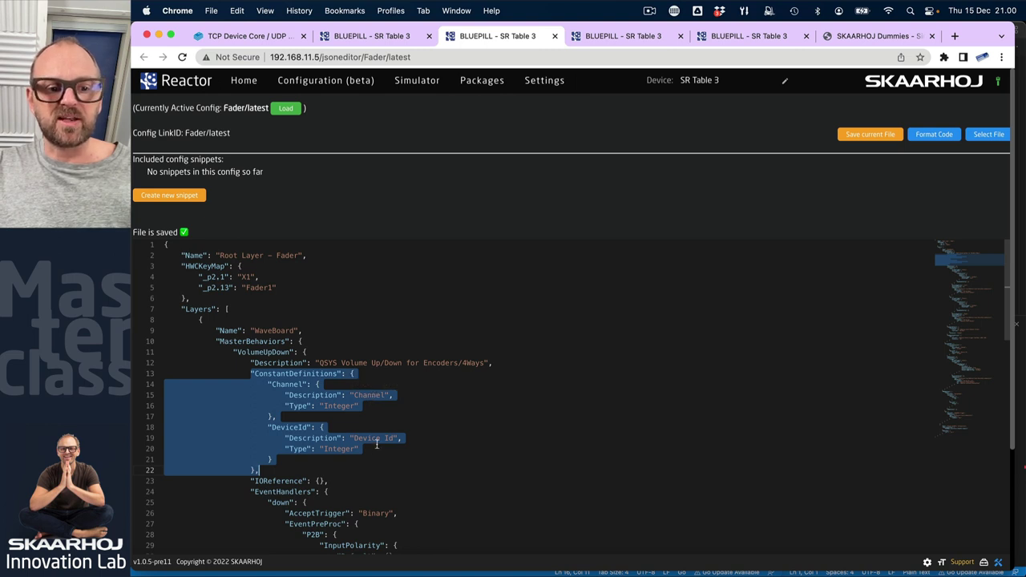
{"action": "scroll", "coordinate": [359, 463], "scroll_direction": "down", "scroll_amount": 4}
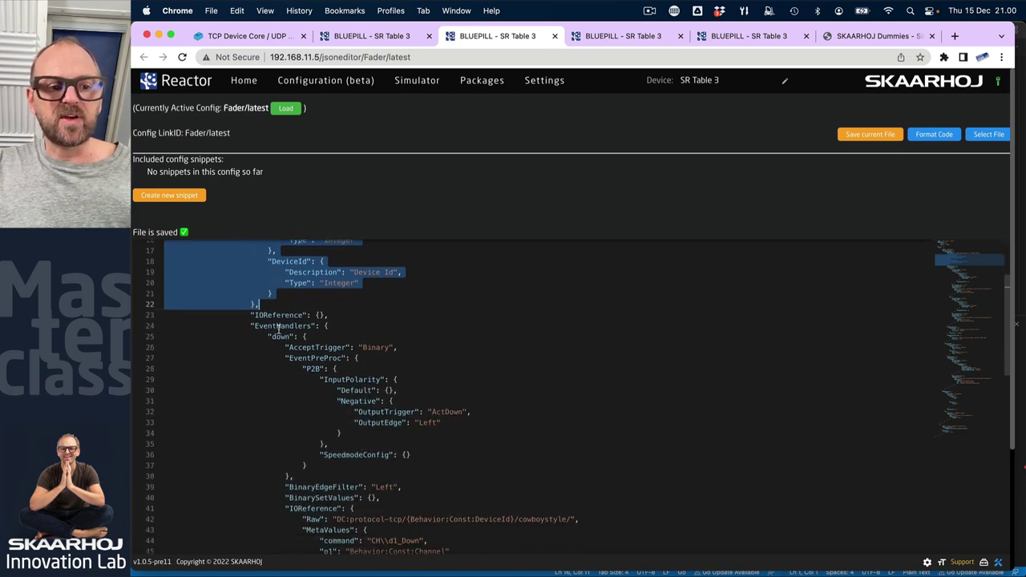
{"action": "scroll", "coordinate": [279, 326], "scroll_direction": "up", "scroll_amount": 4}
{"action": "scroll", "coordinate": [289, 325], "scroll_direction": "down", "scroll_amount": 7}
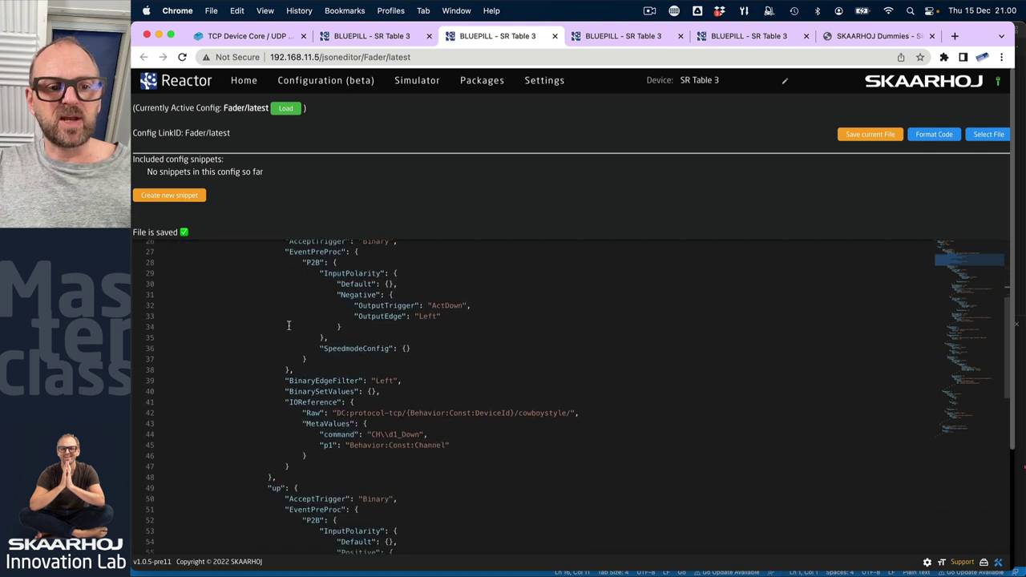
{"action": "scroll", "coordinate": [289, 326], "scroll_direction": "up", "scroll_amount": 2}
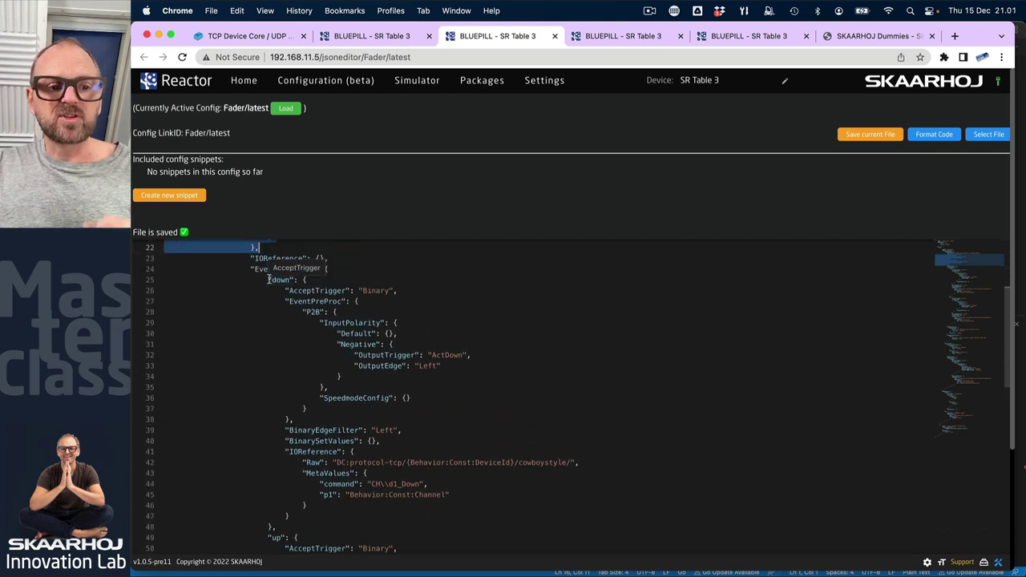
Examine the down handler's P2B pre-processing, including the Negative polarity's output trigger and edge, and the matching binary edge filter.
{"action": "left_click", "coordinate": [306, 311]}
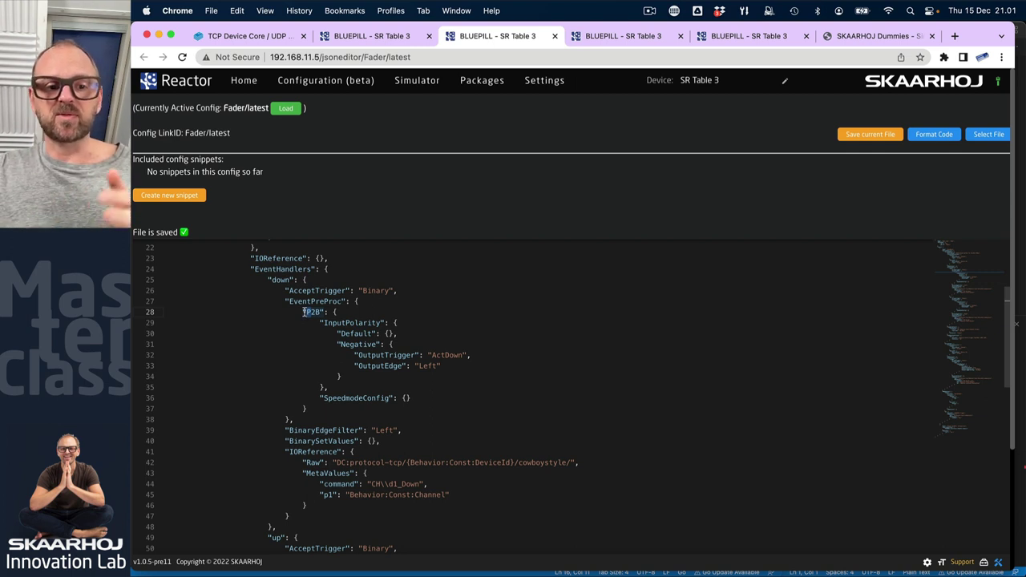
{"action": "double_click", "coordinate": [353, 344]}
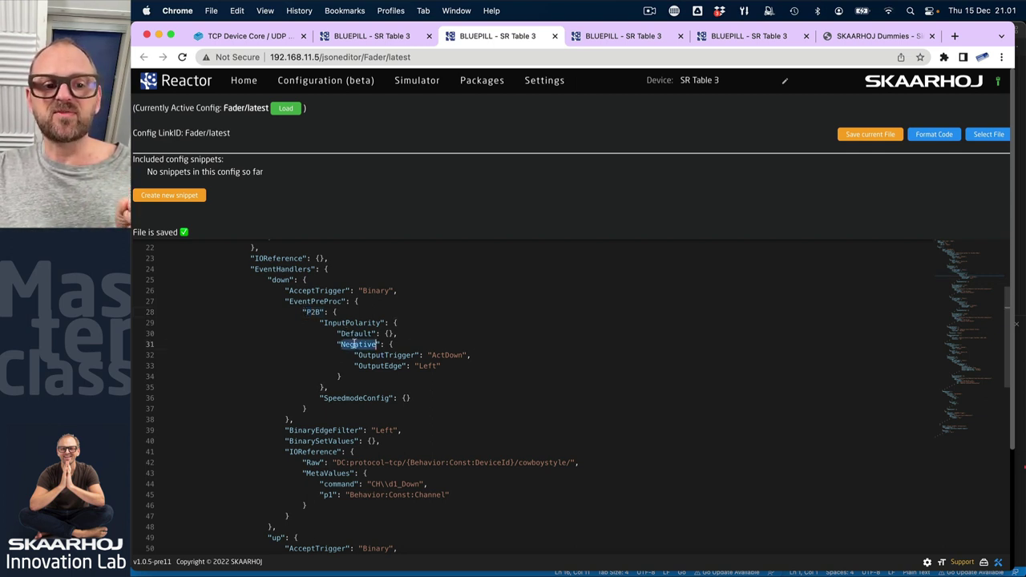
{"action": "double_click", "coordinate": [457, 355]}
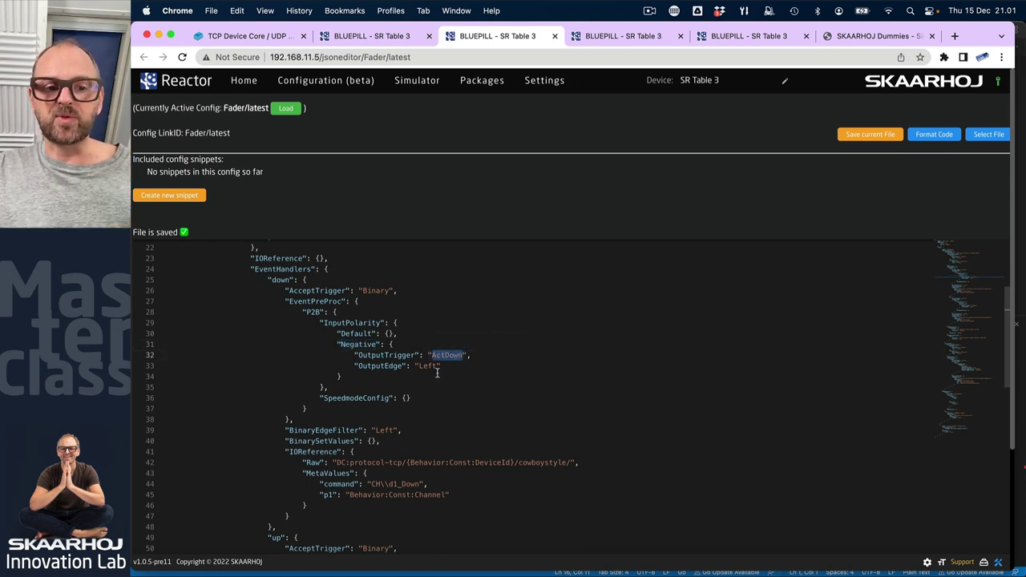
{"action": "left_click", "coordinate": [428, 366]}
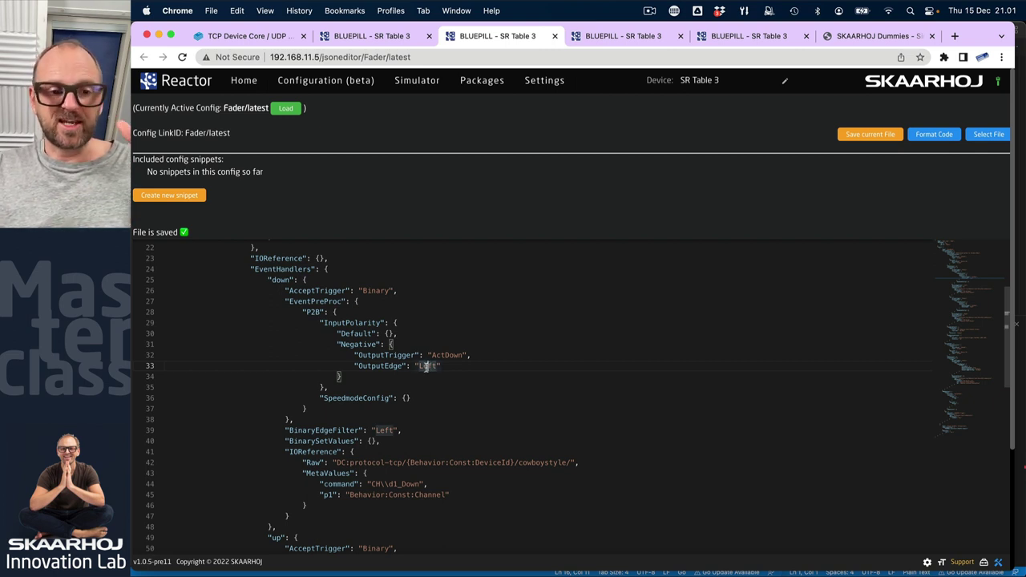
{"action": "left_click", "coordinate": [389, 431]}
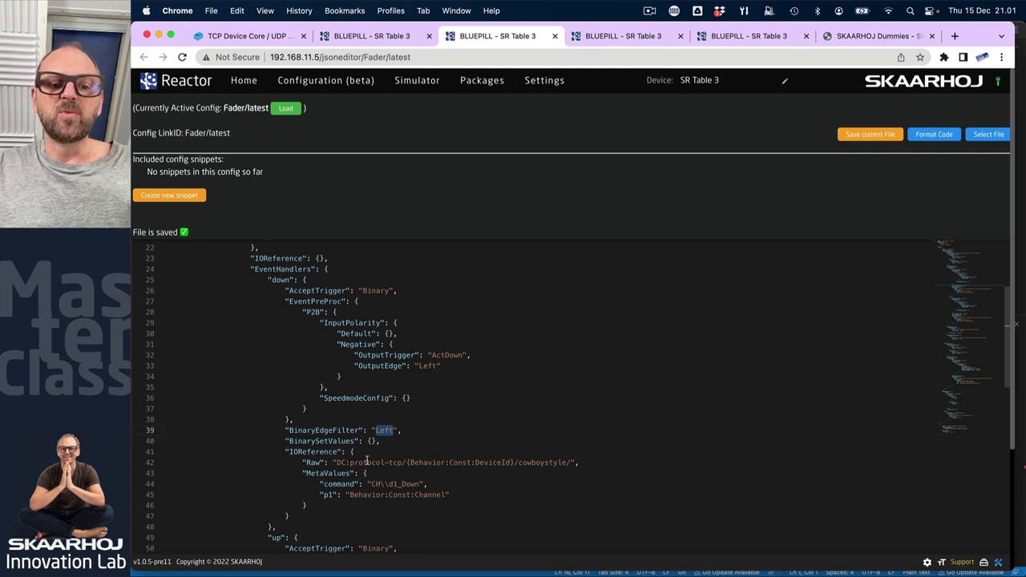
Examine the down handler's IOReference, including the DeviceId constant and the cowboystyle part of its raw path.
{"action": "left_click_drag", "start_coordinate": [338, 452], "coordinate": [376, 514]}
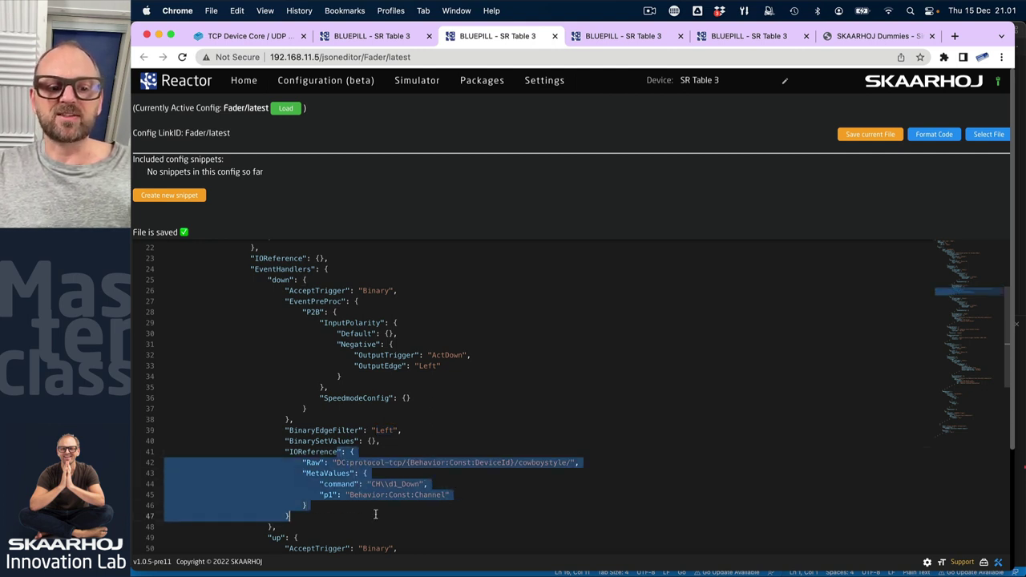
{"action": "double_click", "coordinate": [318, 453]}
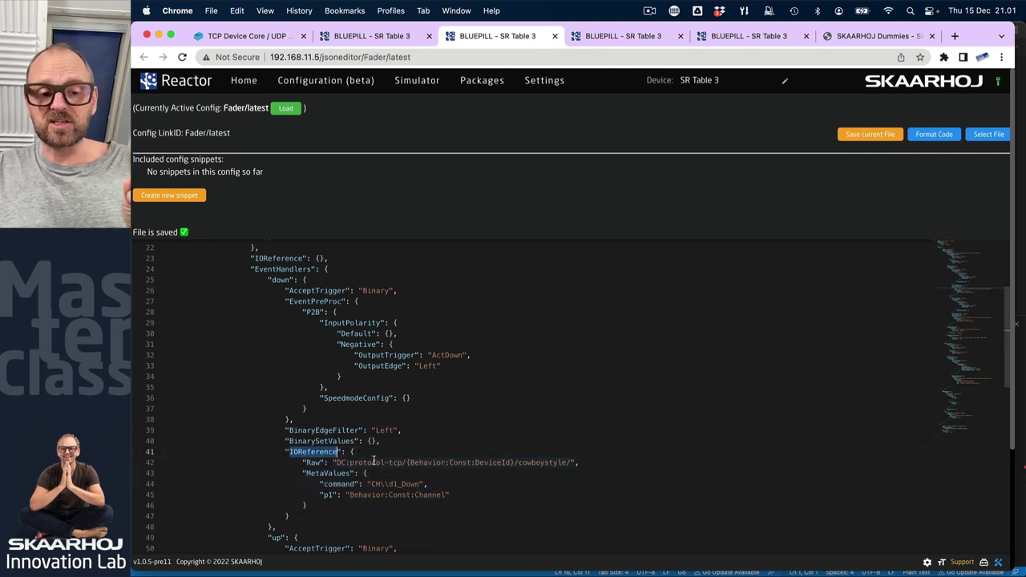
{"action": "left_click_drag", "start_coordinate": [349, 464], "coordinate": [515, 464]}
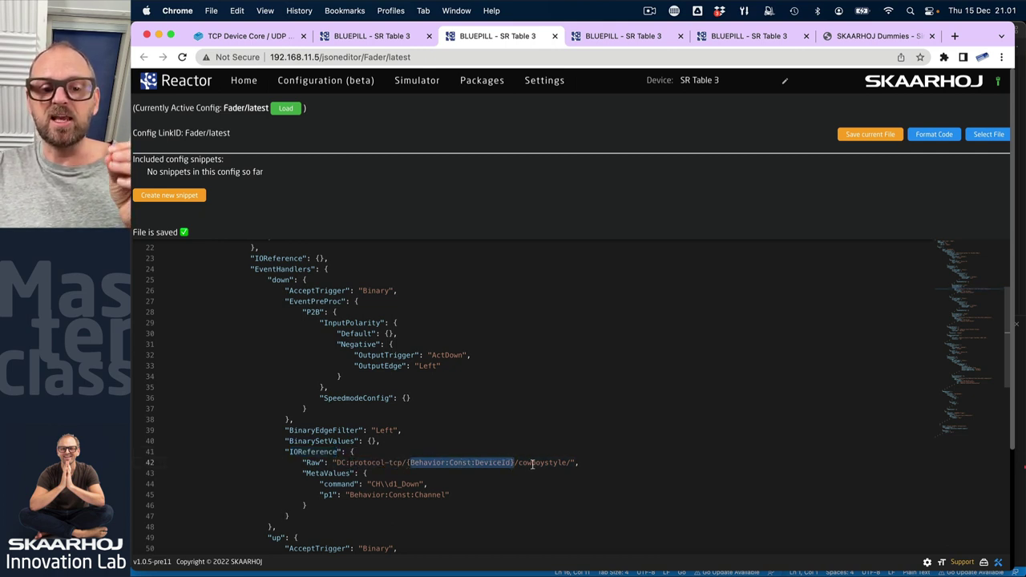
{"action": "double_click", "coordinate": [537, 464]}
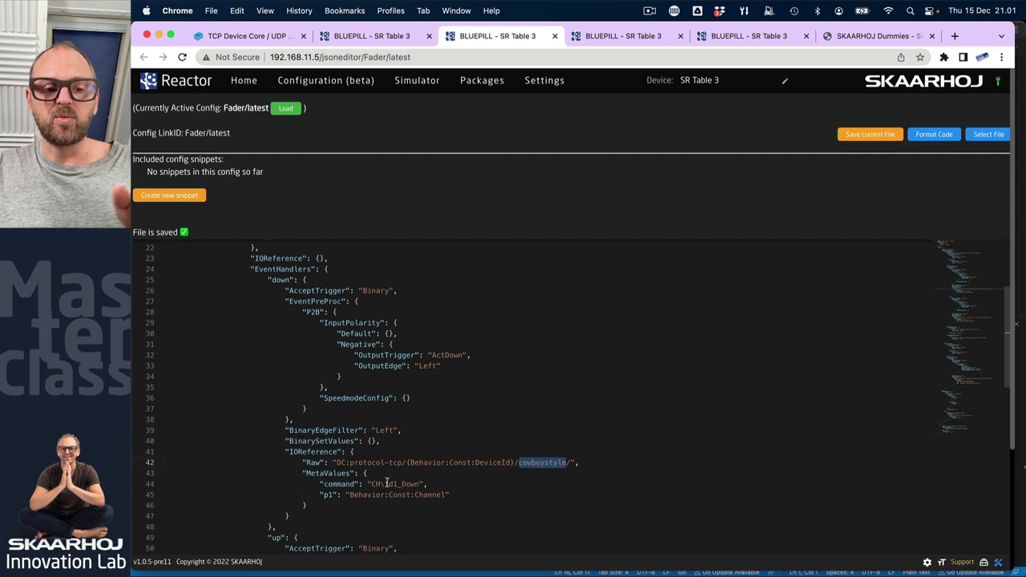